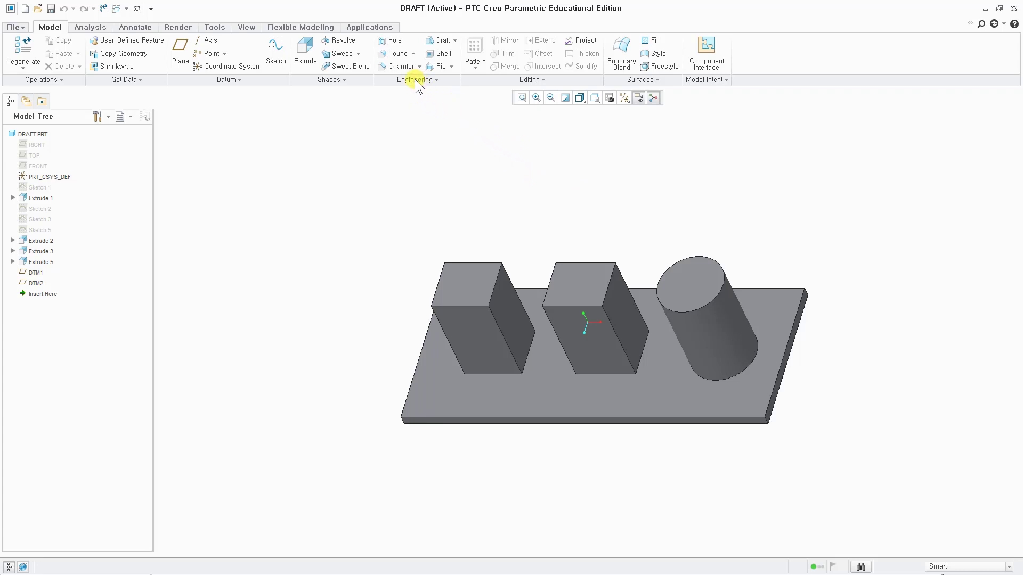
Step: Start a Draft feature and select the cylinder's side surface as the draft surface
left_click(455, 41)
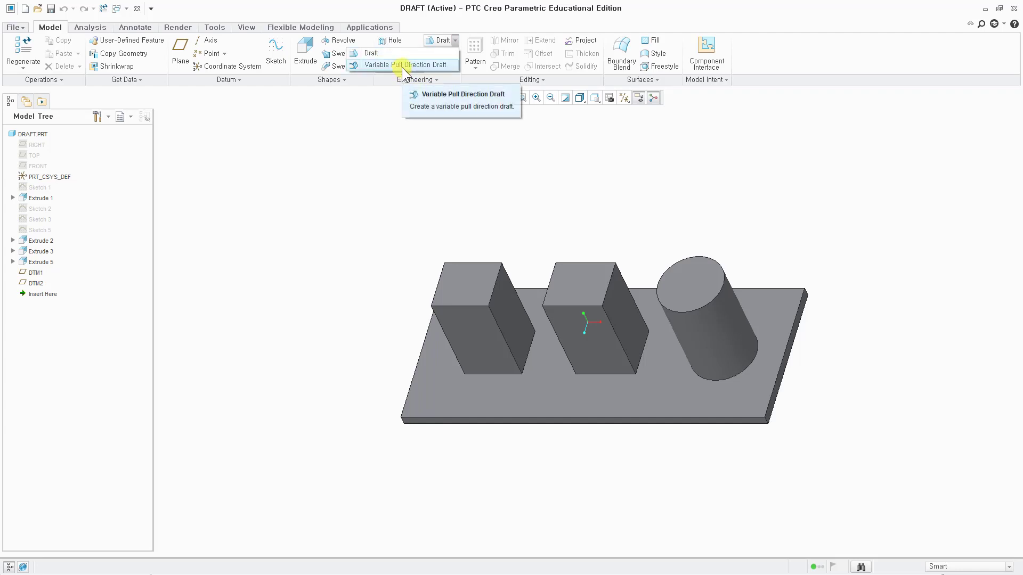
left_click(432, 43)
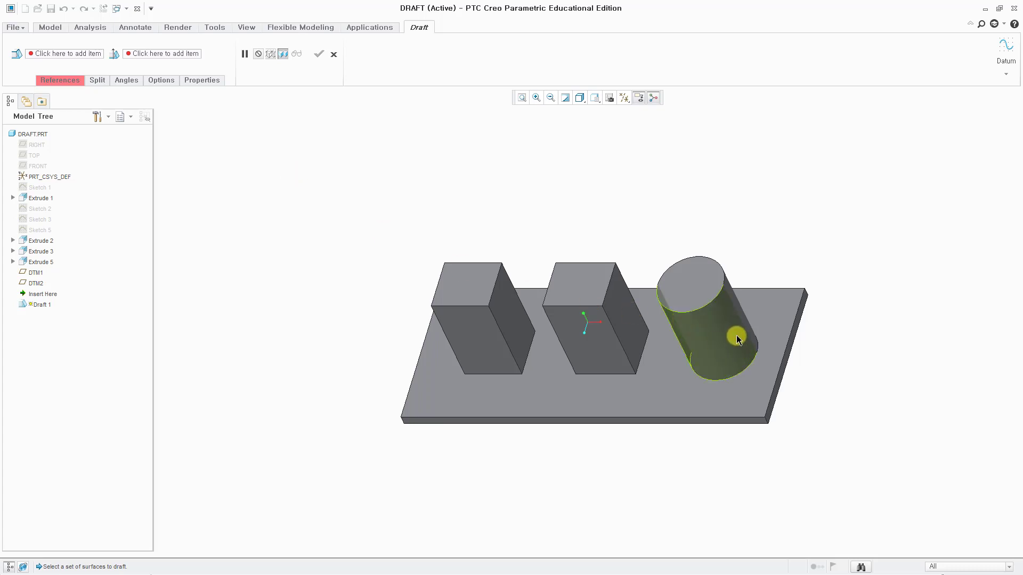
right_click(272, 177)
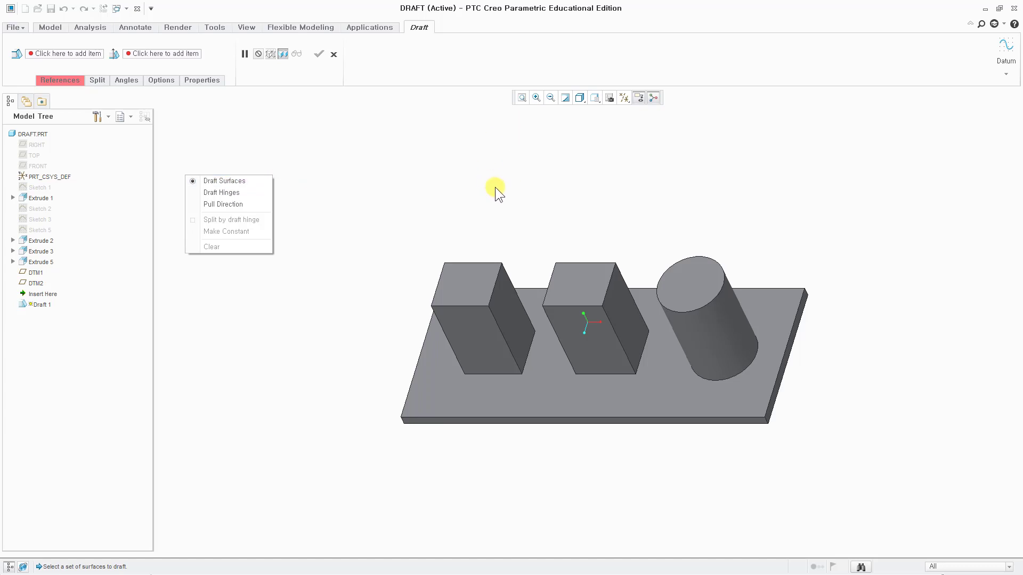
left_click(511, 181)
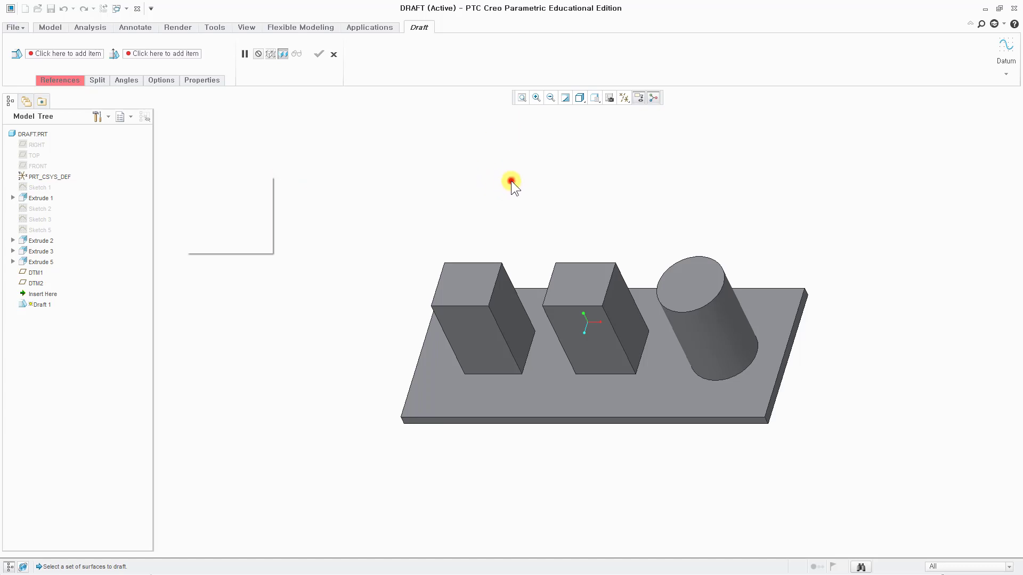
left_click(728, 336)
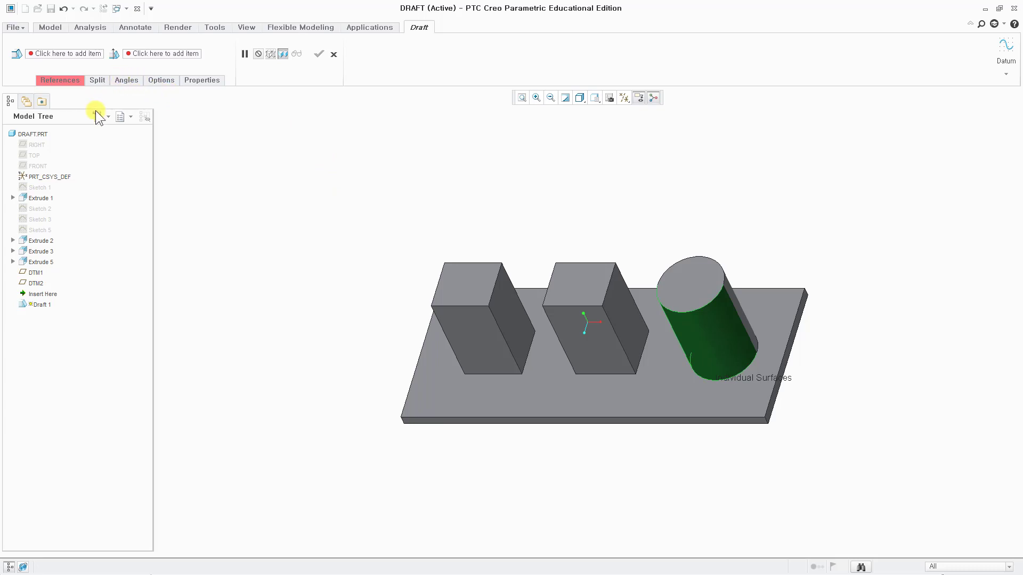
Step: Assign the cylinder's top face as the draft hinge and pull direction
left_click(61, 80)
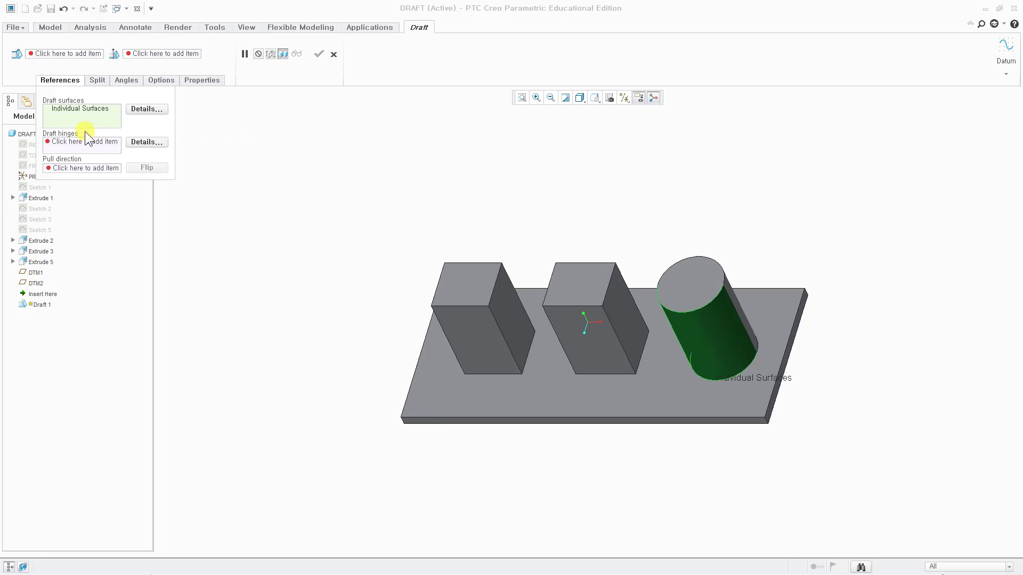
left_click(77, 144)
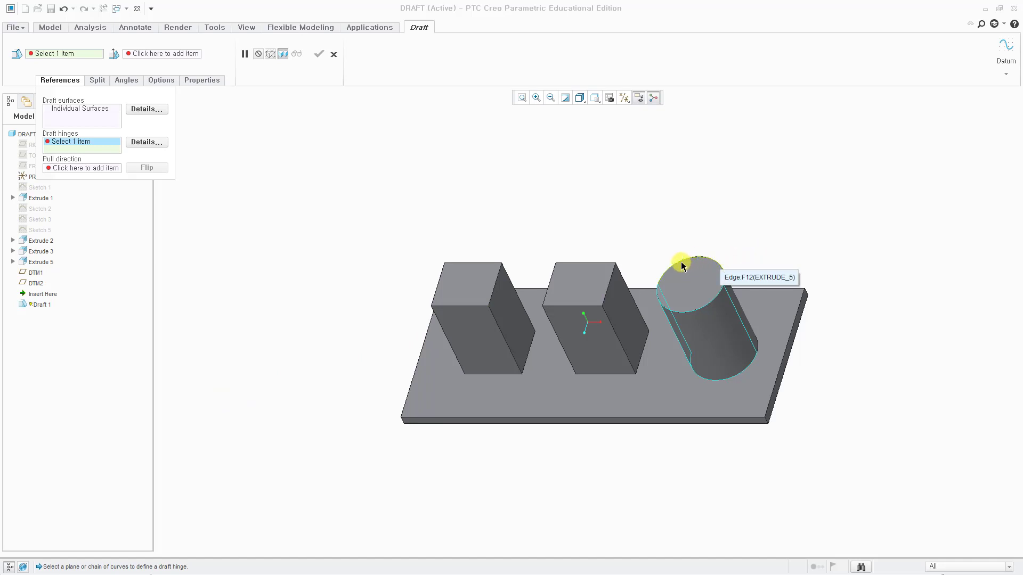
left_click(700, 285)
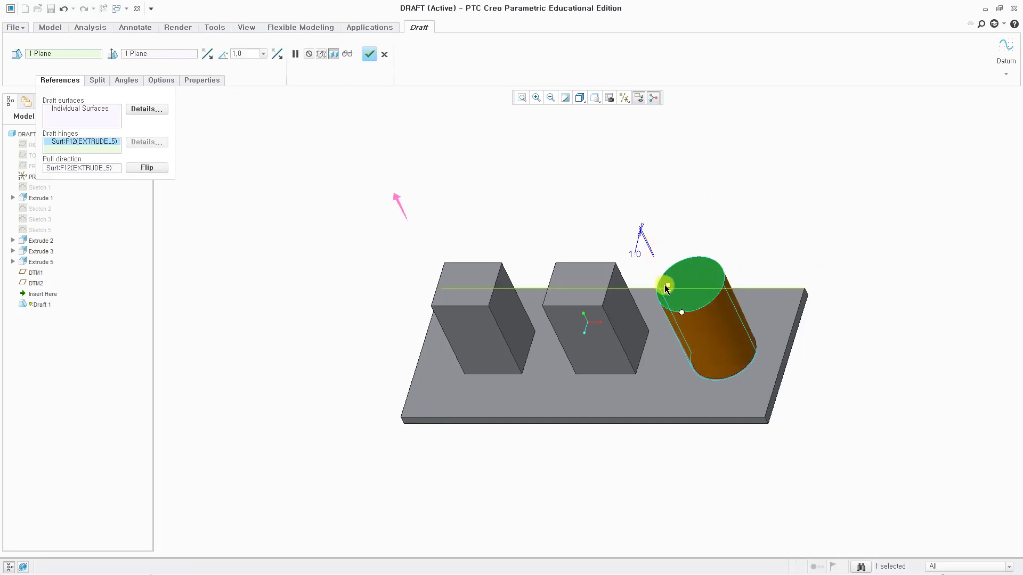
Step: Set the cylinder's draft angle to 10 degrees
left_click_drag(668, 286, 673, 290)
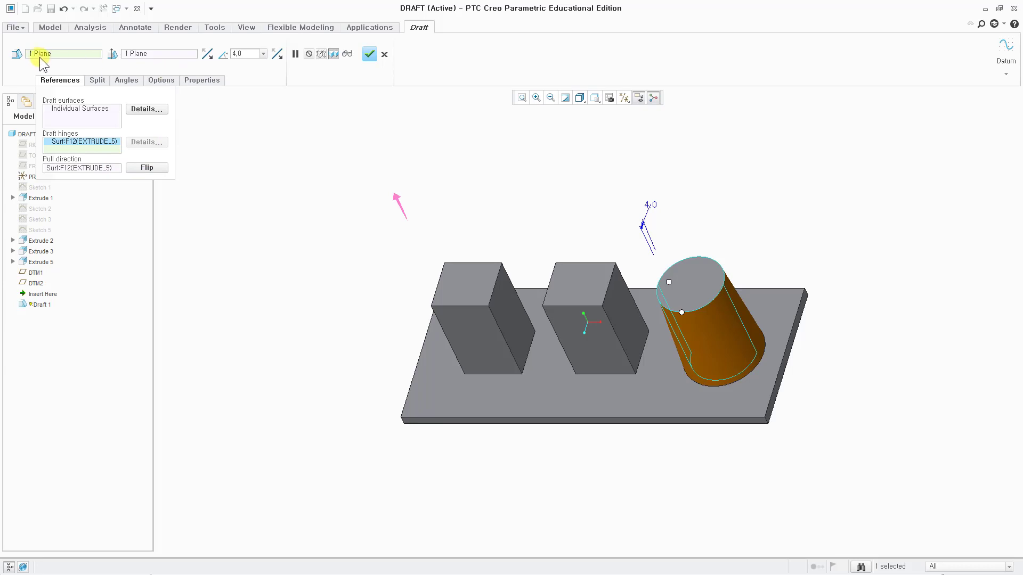
left_click(241, 53)
type("10")
key("Return")
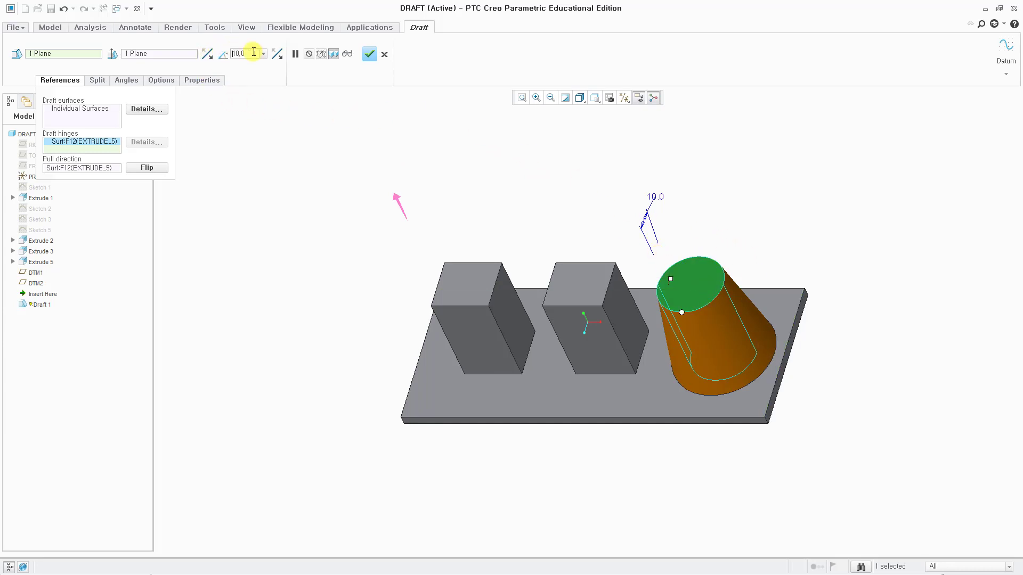
Step: Compare both angle directions, keep the cylinder widening toward the base plate, and complete the draft
left_click(277, 54)
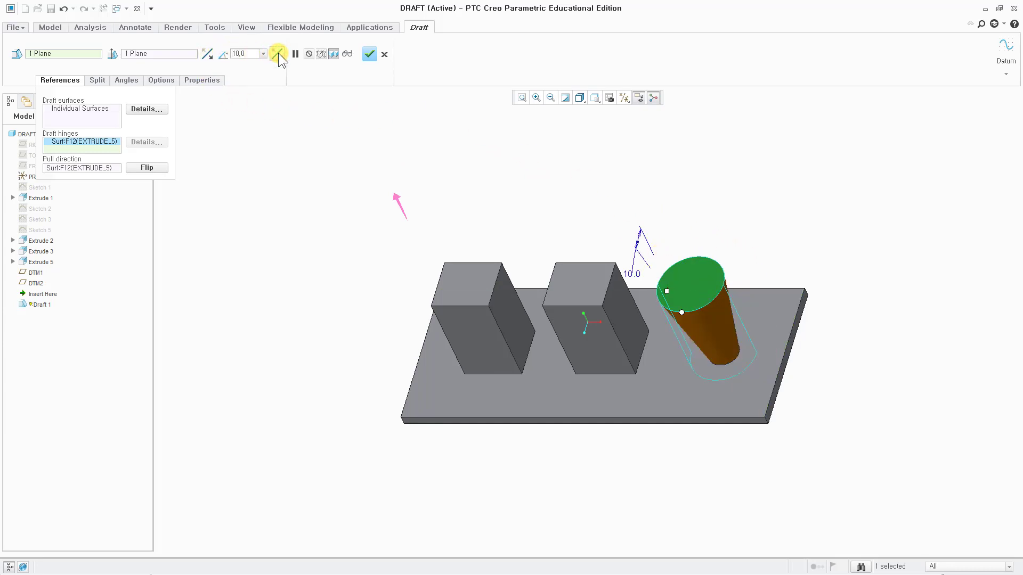
left_click(278, 53)
left_click(278, 53)
left_click(278, 52)
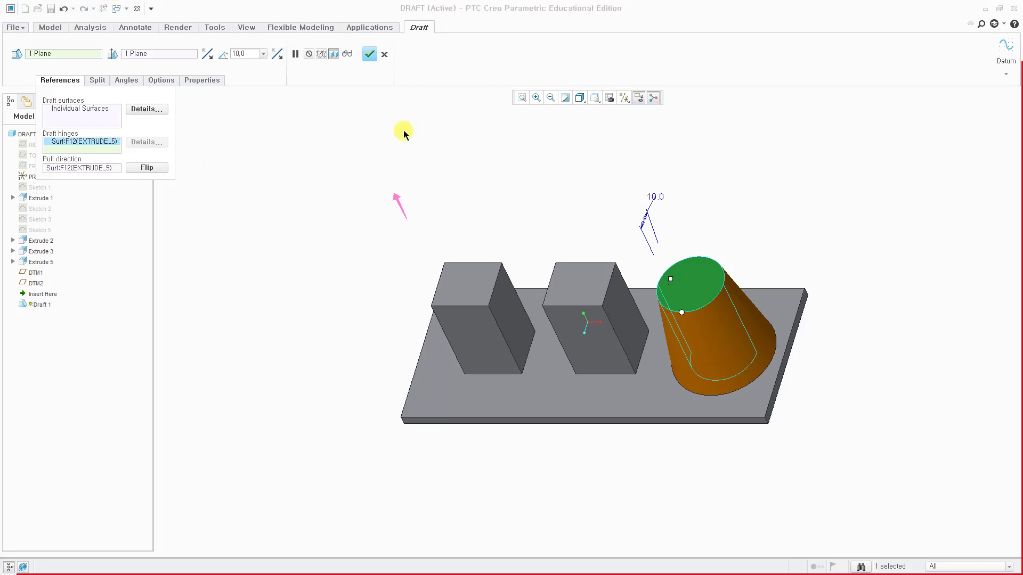
left_click(370, 54)
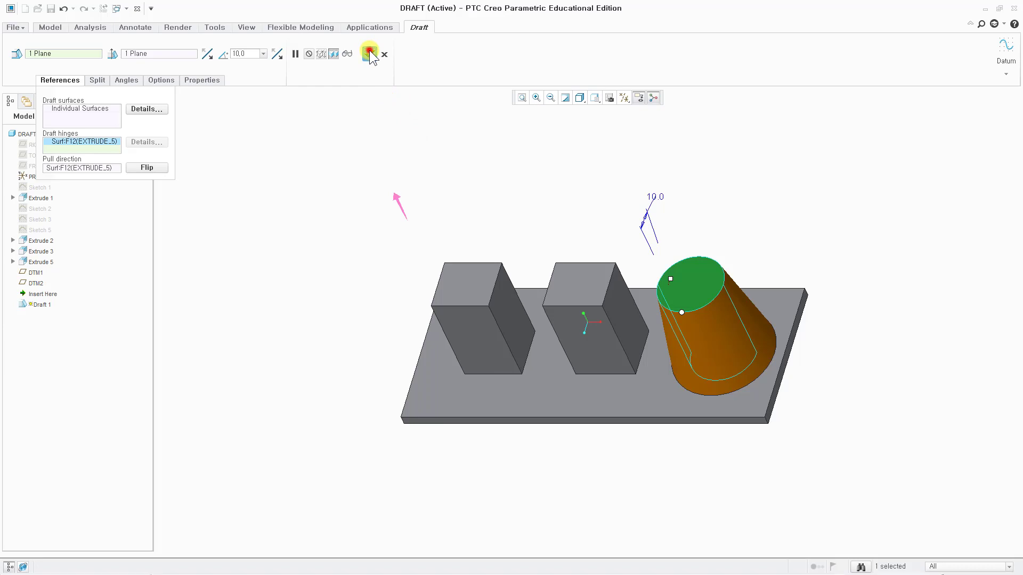
left_click(304, 185)
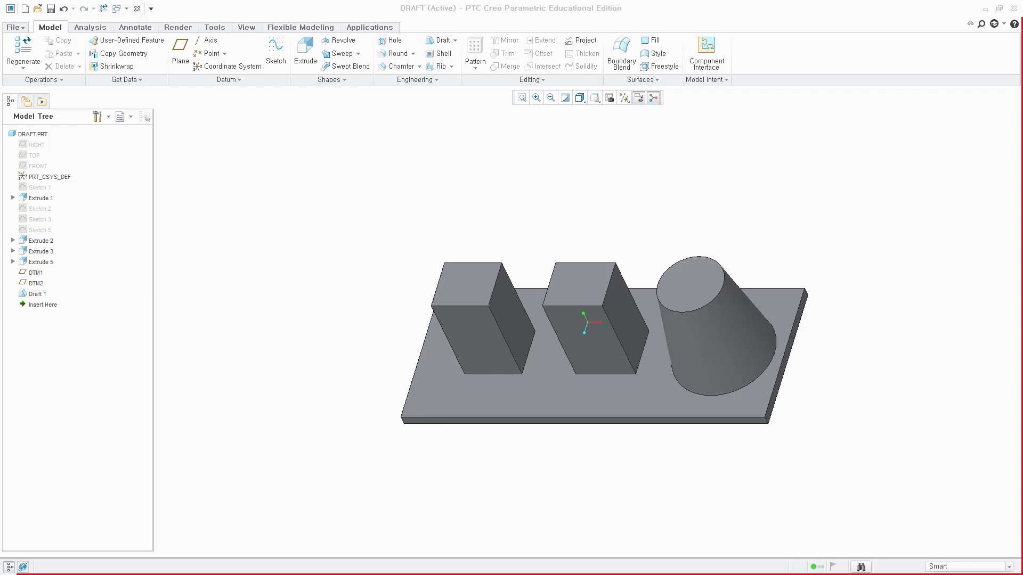
Step: Start another Draft and select all four side faces of the middle block as draft surfaces
left_click(445, 41)
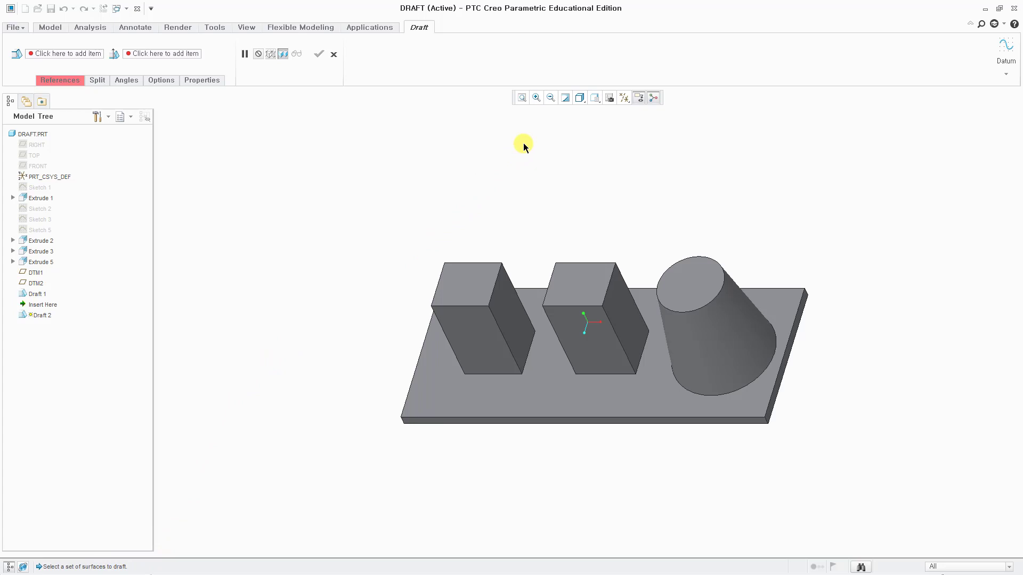
left_click(575, 341)
left_click(627, 301, "ctrl")
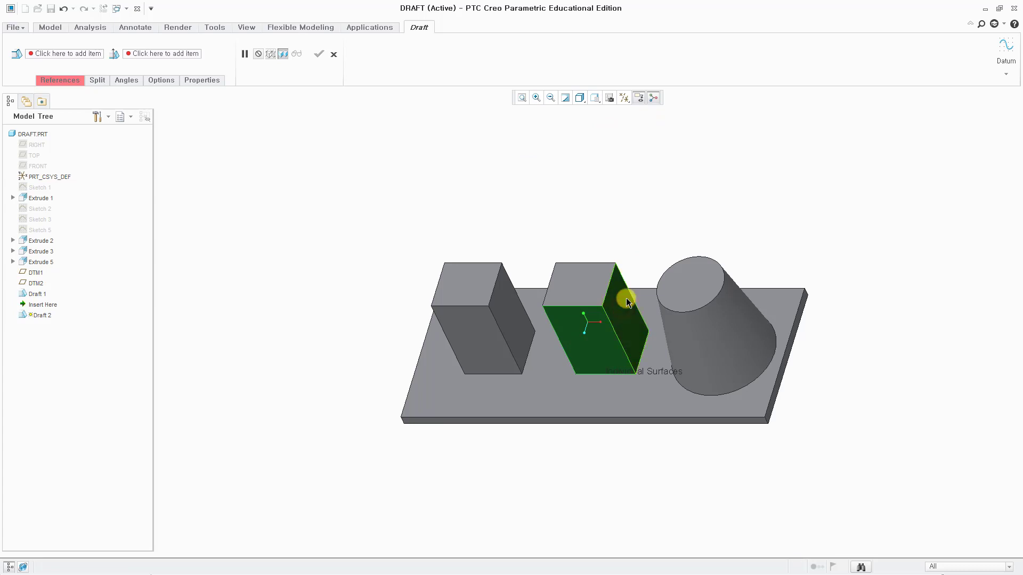
middle_click_drag(653, 210, 680, 279)
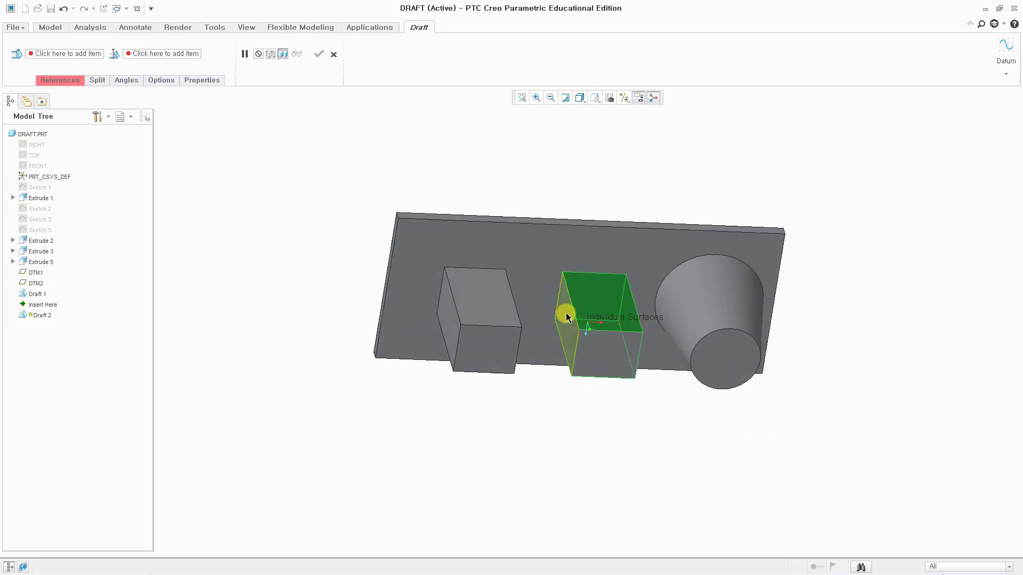
middle_click_drag(579, 388, 601, 331)
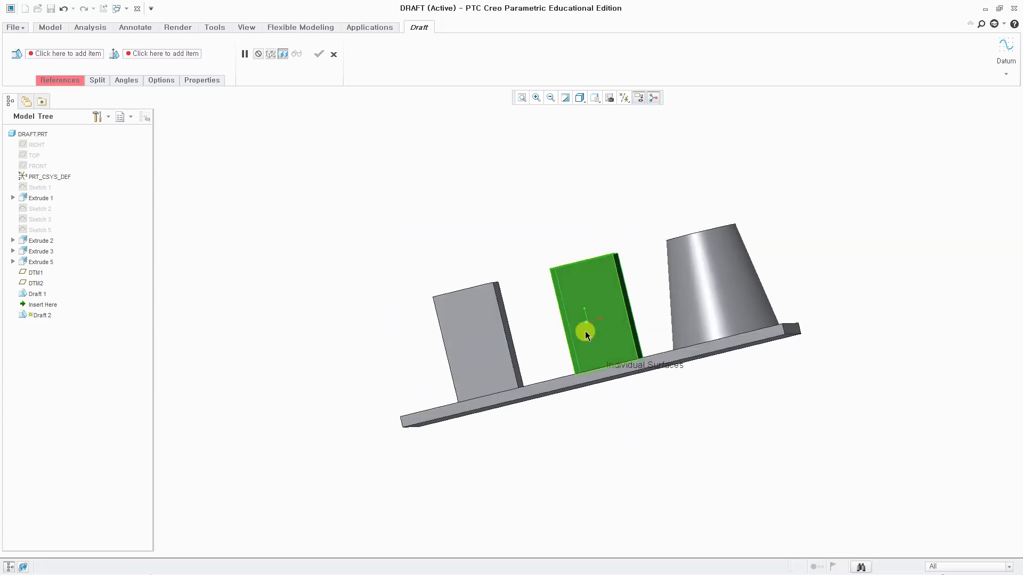
key("ctrl+d")
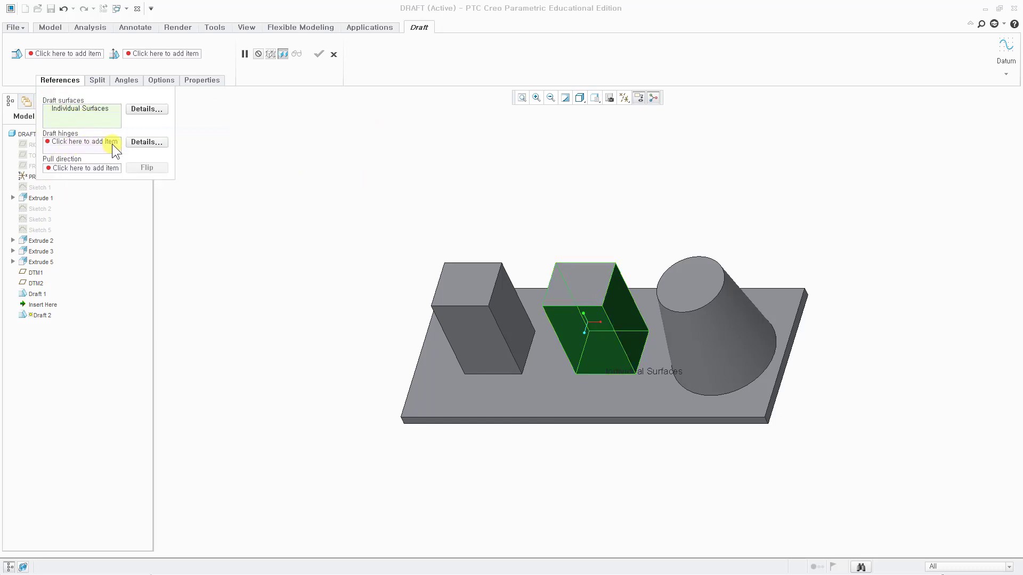
Step: Turn on datum plane display and use plane DTM2 as the middle block's draft hinge
right_click(286, 145)
left_click(249, 162)
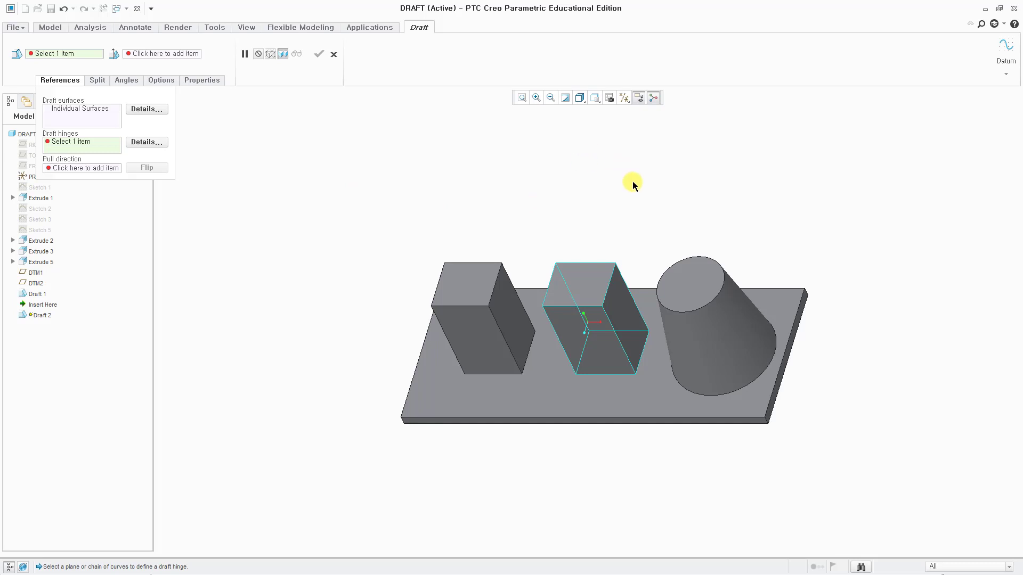
left_click(623, 99)
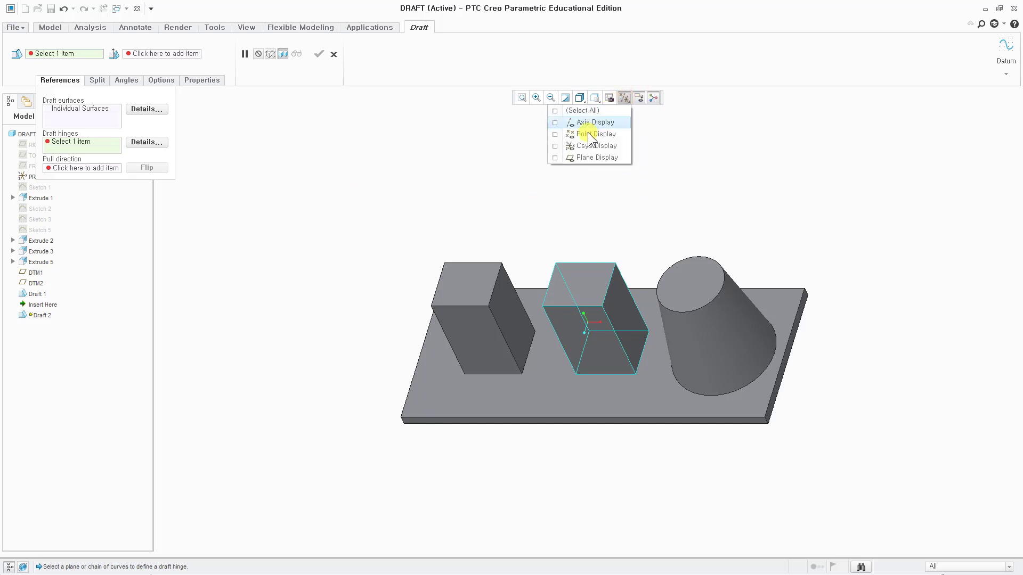
left_click(556, 158)
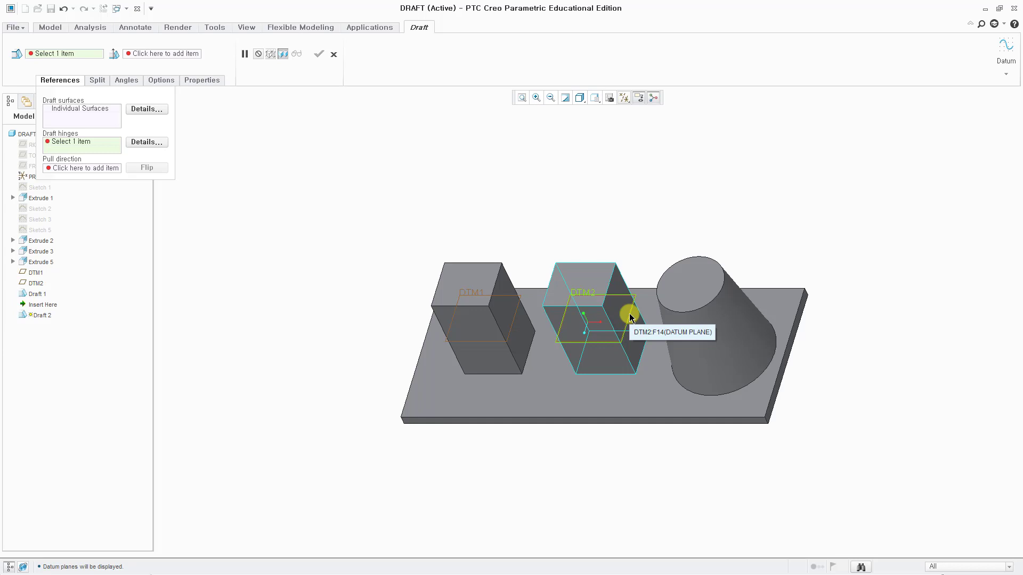
left_click(629, 316)
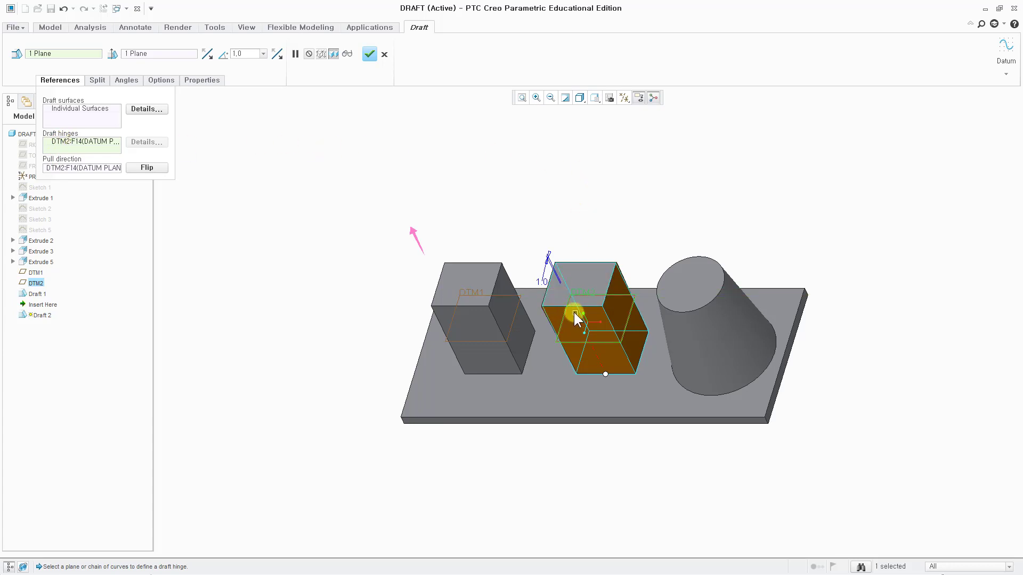
Step: Set the middle block's draft angle to 10 degrees
mouse_move(574, 312)
left_mouse_down()
mouse_move(583, 334)
mouse_move(584, 325)
left_mouse_up()
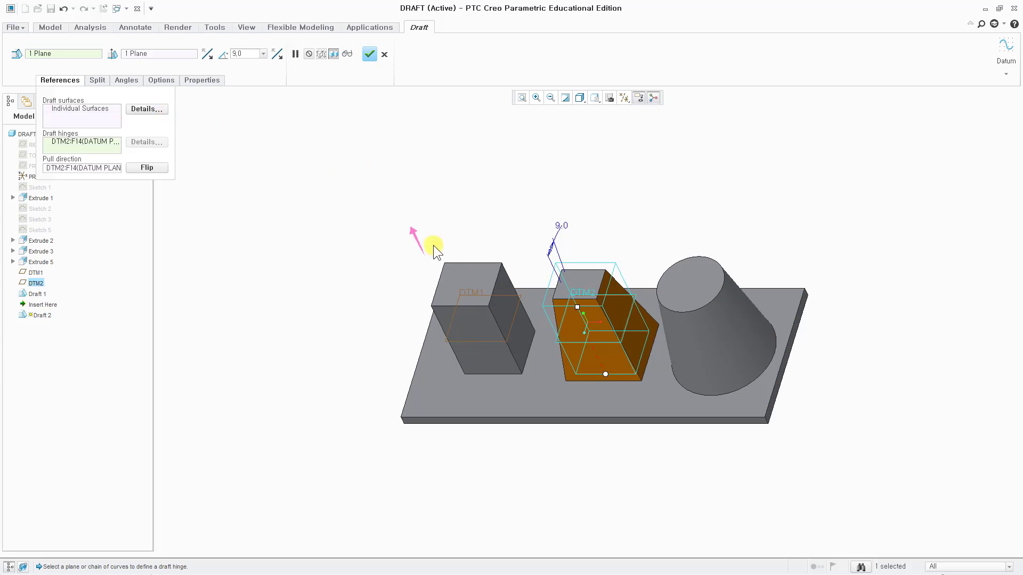
left_click(241, 54)
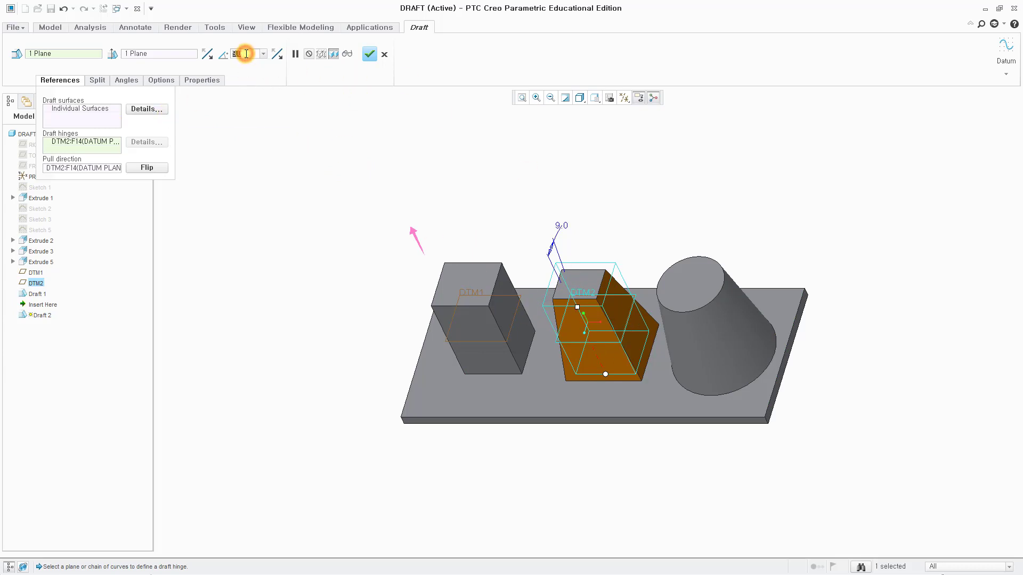
type("10")
key("Return")
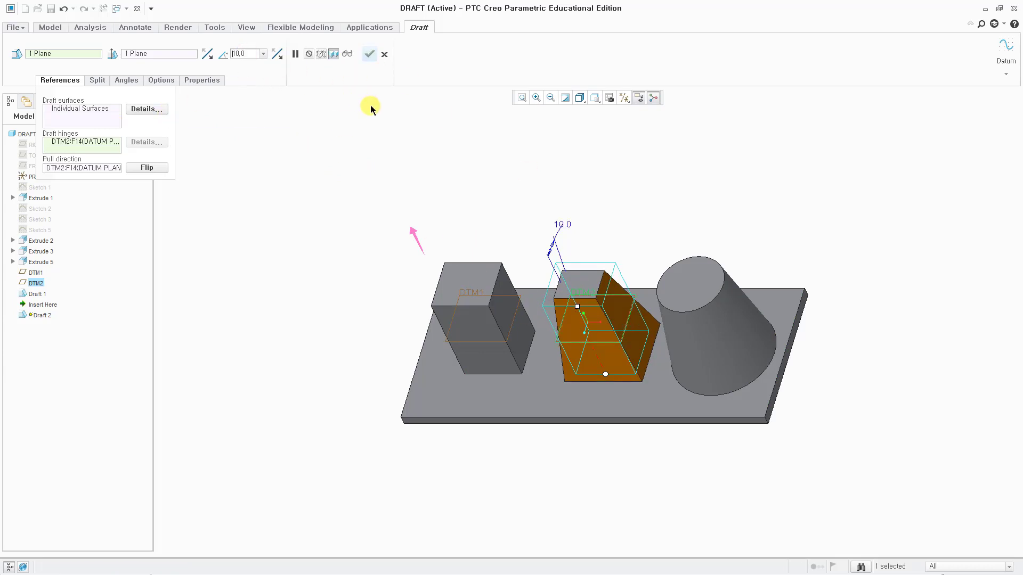
Step: Compare both angle directions, keep the middle block narrowing toward its top, and complete the draft
left_click(277, 54)
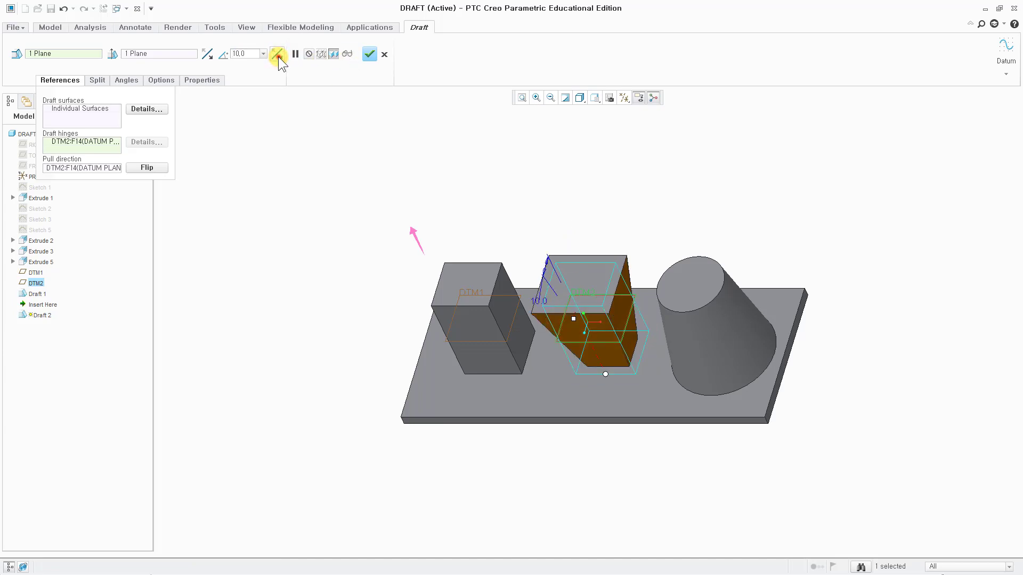
left_click(277, 54)
left_click(277, 54)
left_click(277, 54)
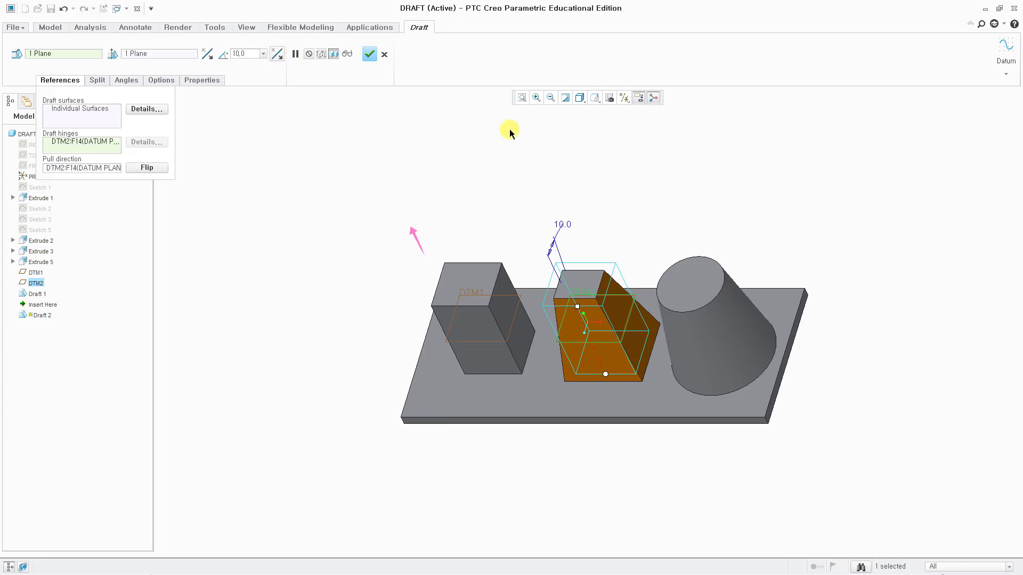
left_click(374, 56)
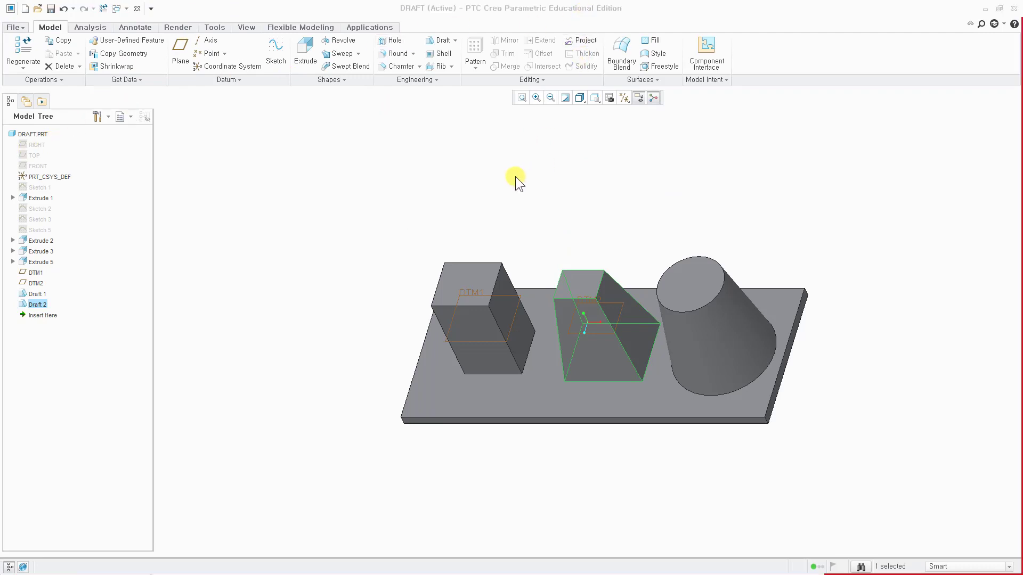
Step: Start a third Draft and select all four side faces of the remaining undrafted block
left_click(435, 42)
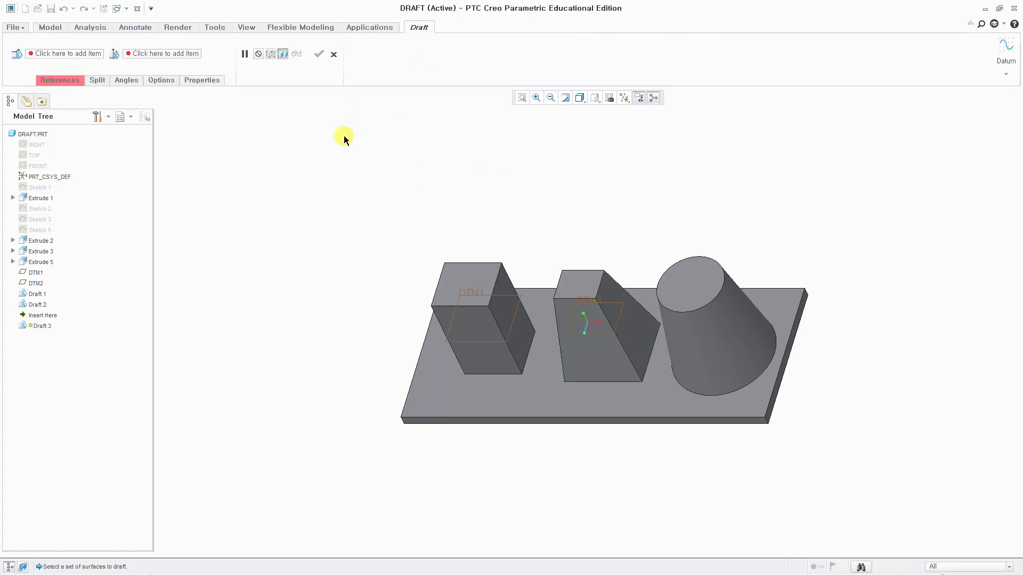
left_click(489, 362)
middle_click_drag(516, 334, 488, 282)
left_click(487, 283, "ctrl")
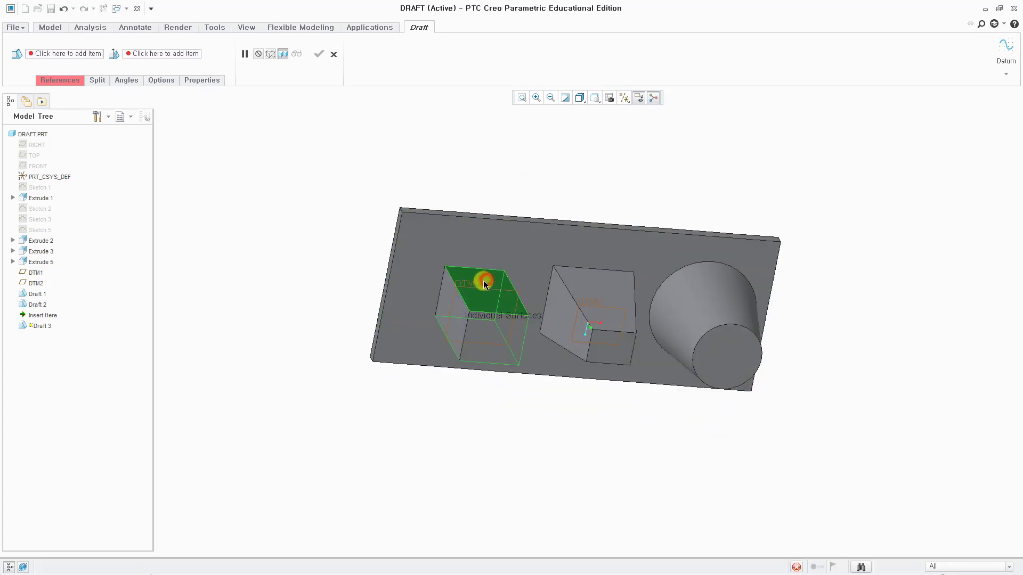
left_click(445, 298, "ctrl")
middle_click_drag(489, 420, 299, 153)
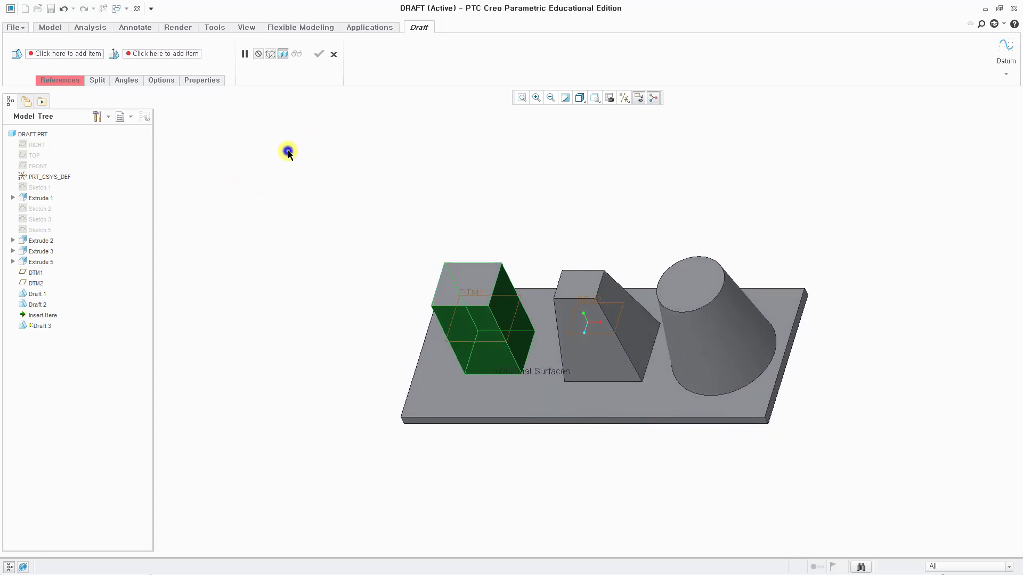
Step: Assign the base plate's top face as the draft hinge for the block crossed by DTM1
right_click(287, 152)
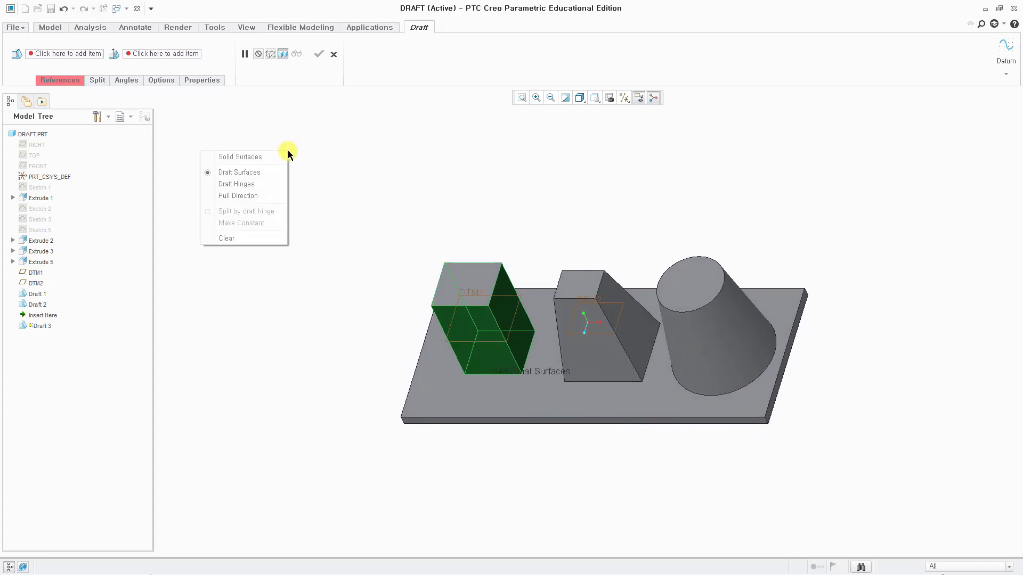
left_click(245, 186)
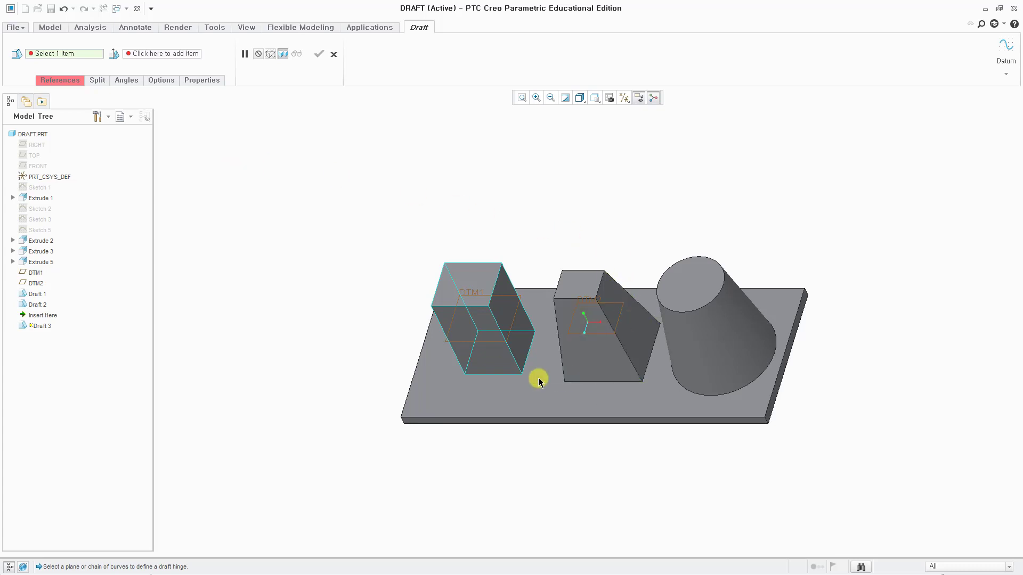
left_click(468, 382)
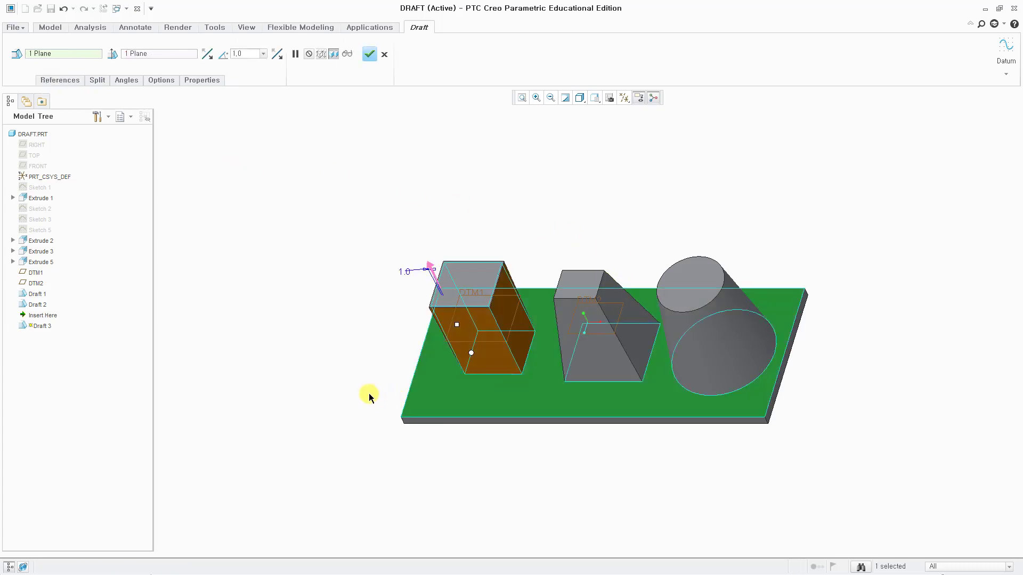
Step: Set the draft angle of the block crossed by DTM1 to 10 degrees
left_click_drag(457, 327, 453, 326)
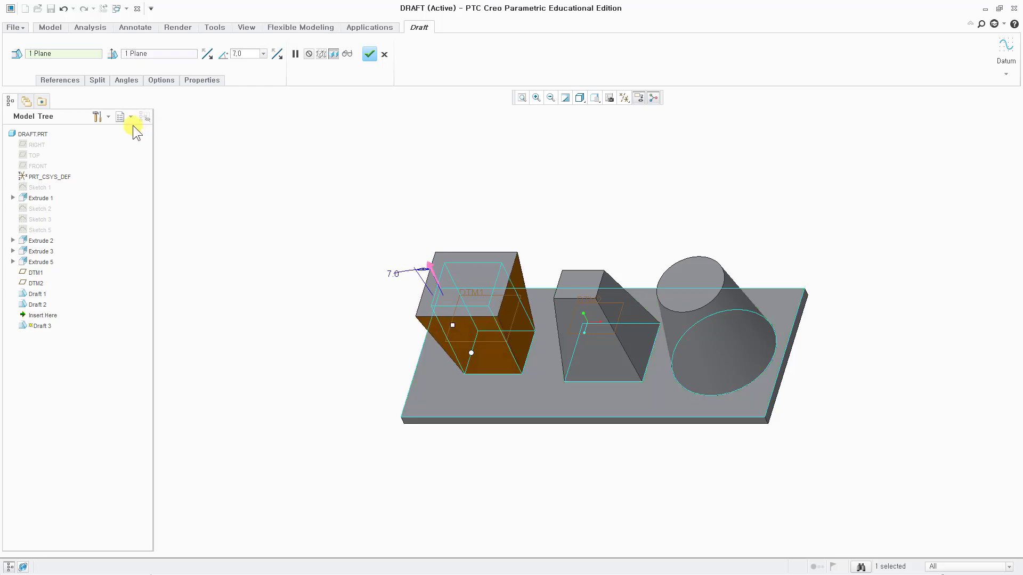
left_click(64, 80)
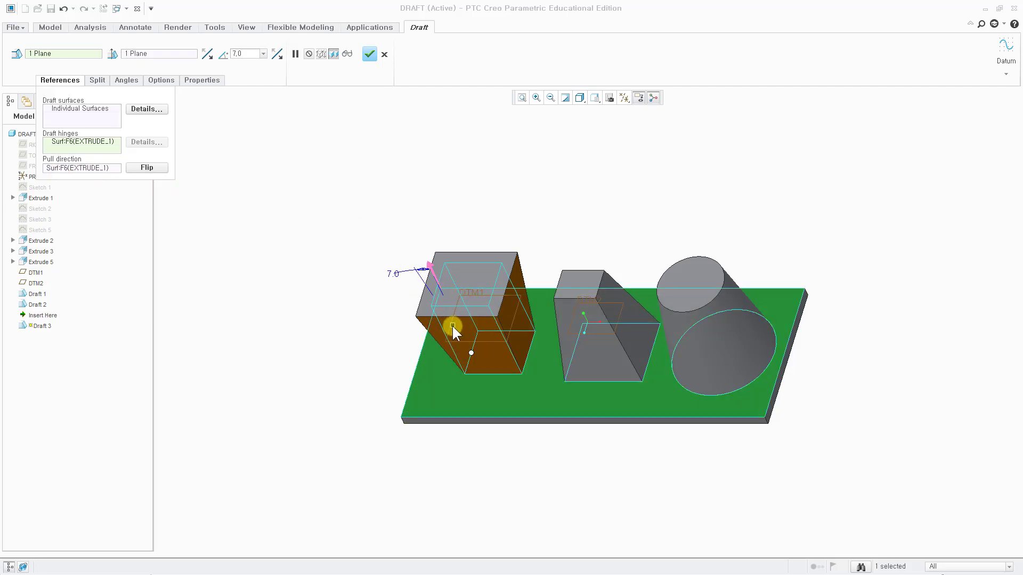
left_click_drag(451, 325, 446, 329)
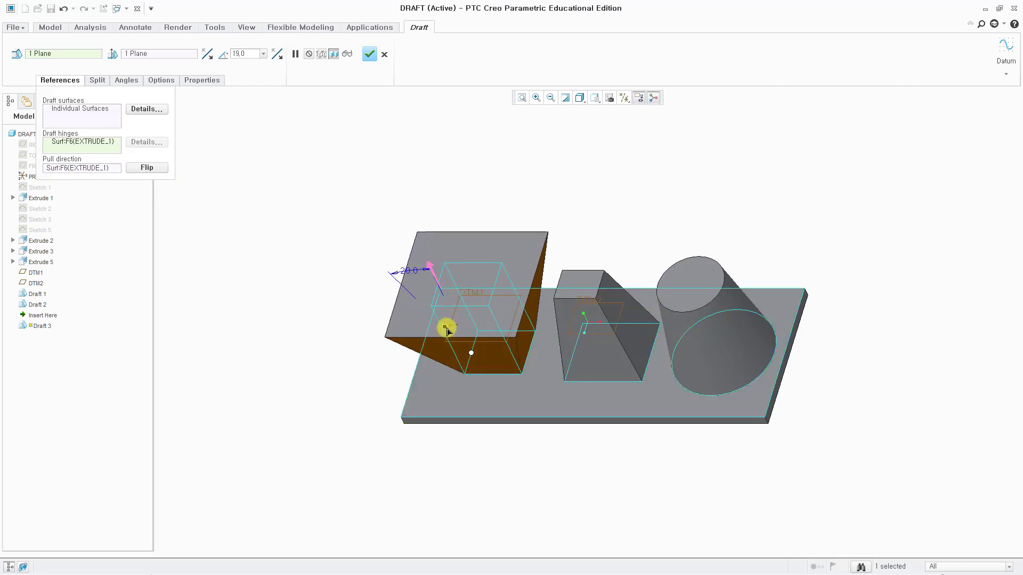
left_click(251, 53)
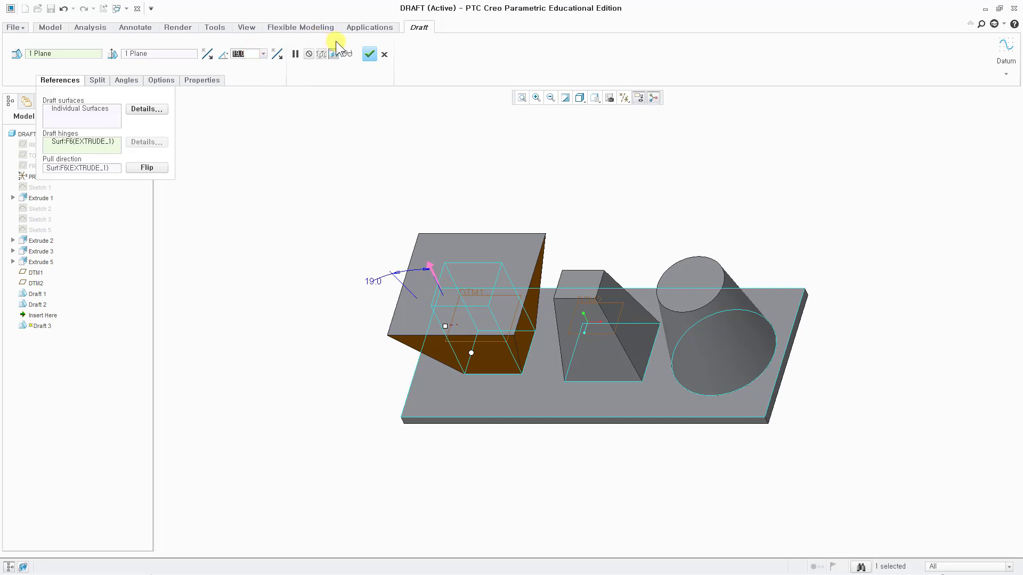
type("10")
key("Return")
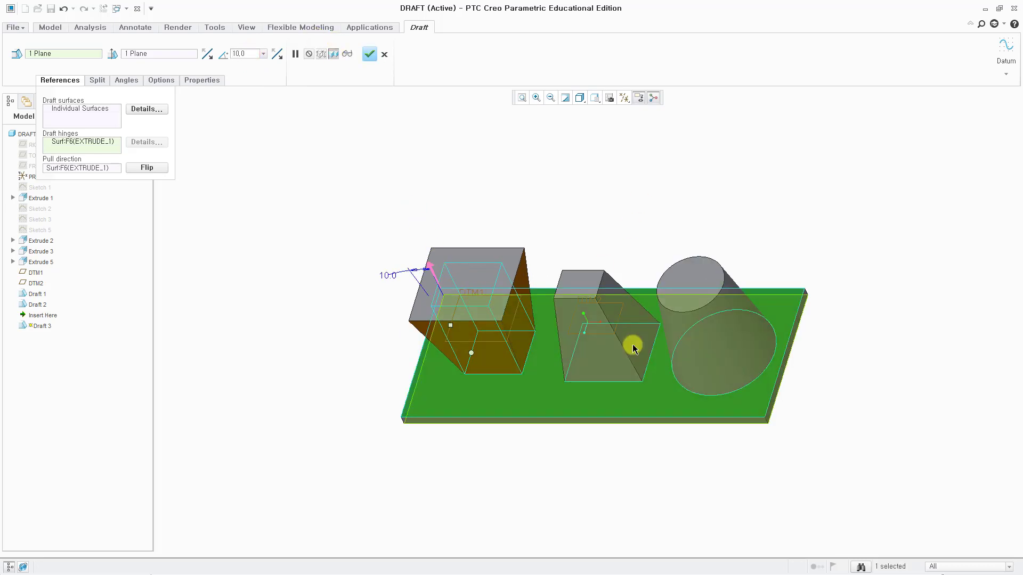
Step: Reverse the angle so the block narrows toward its top, complete the draft, and view the part from the front
left_click(278, 55)
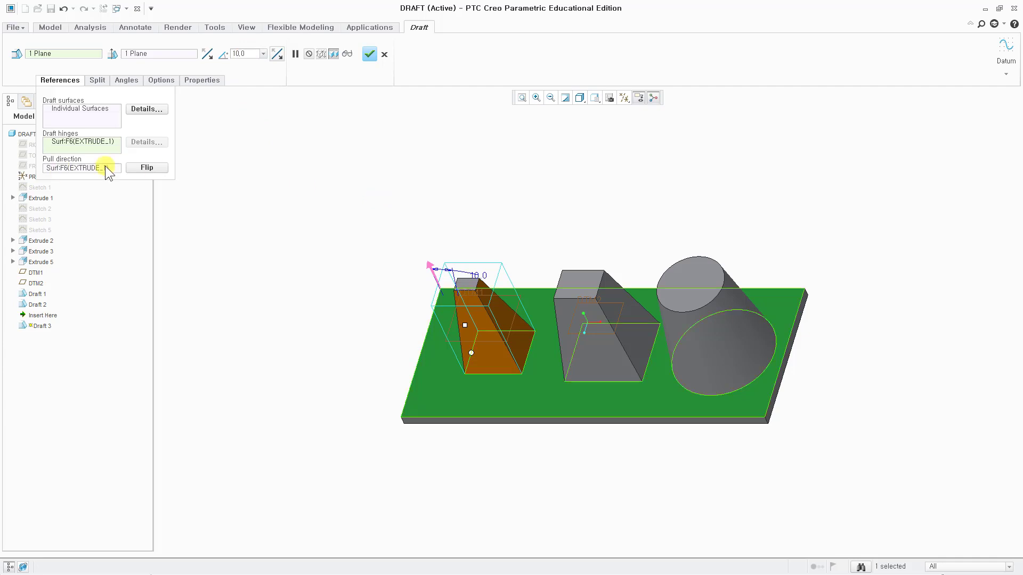
left_click(369, 53)
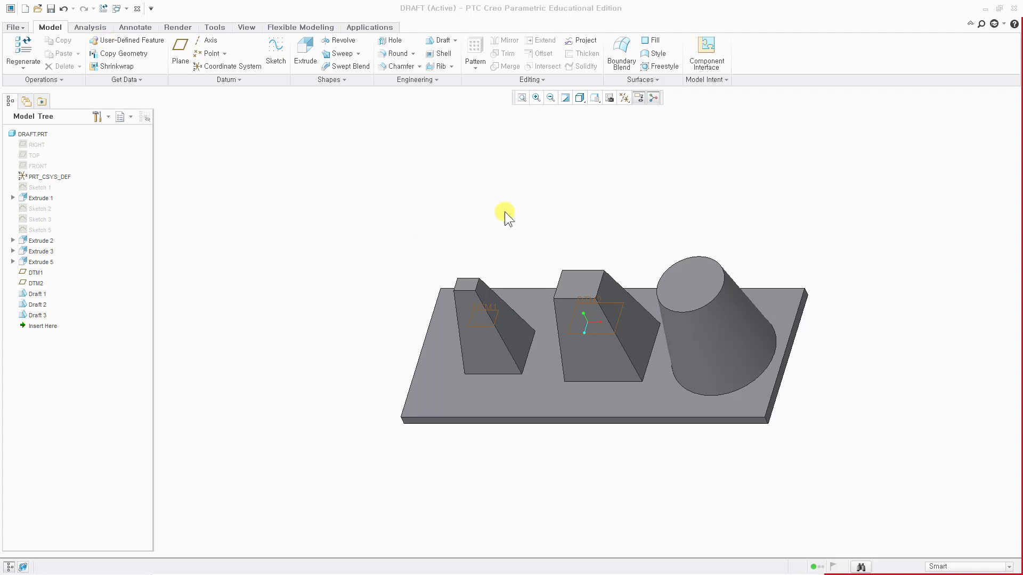
left_click(595, 97)
left_click(517, 148)
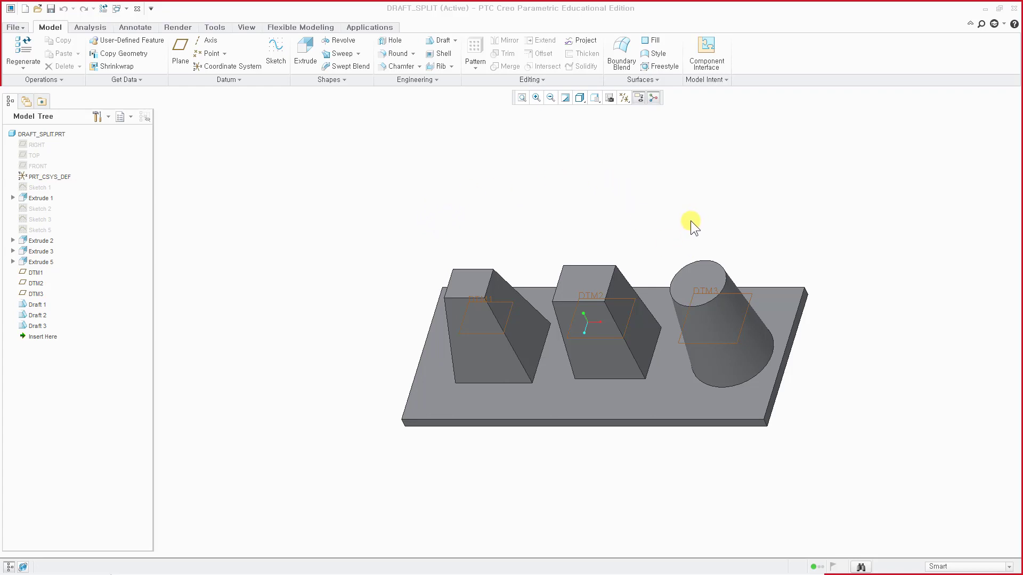
Step: Redefine Draft 1 on the cylinder in DRAFT_SPLIT and review its hinge and pull direction references
left_click(36, 305)
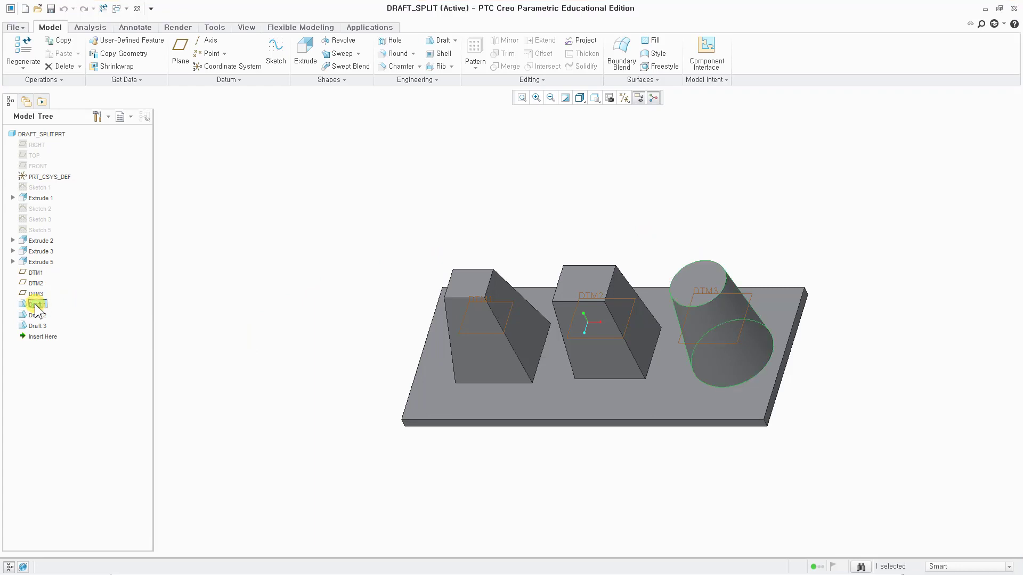
right_click(34, 303)
left_click(75, 322)
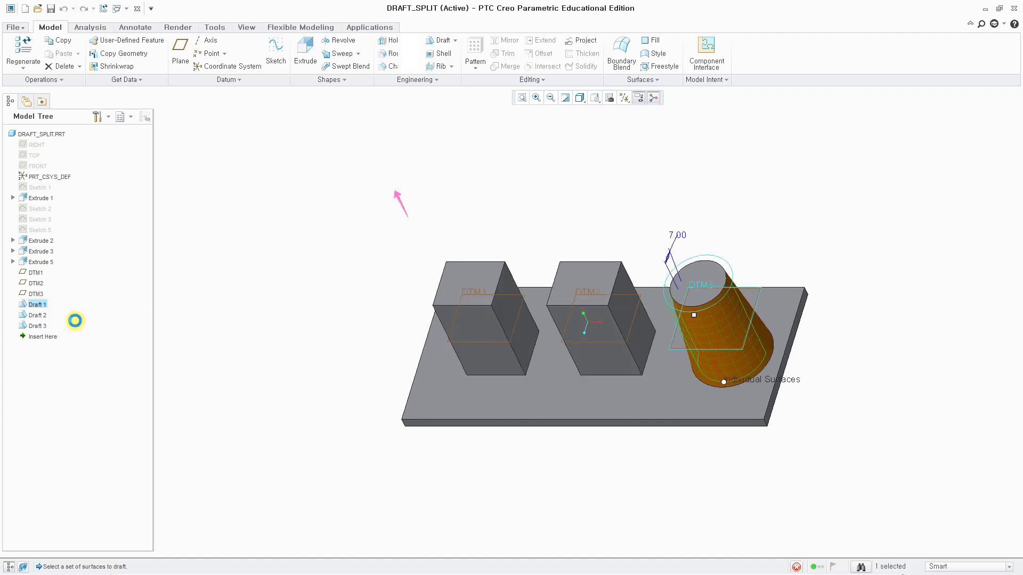
left_click(58, 79)
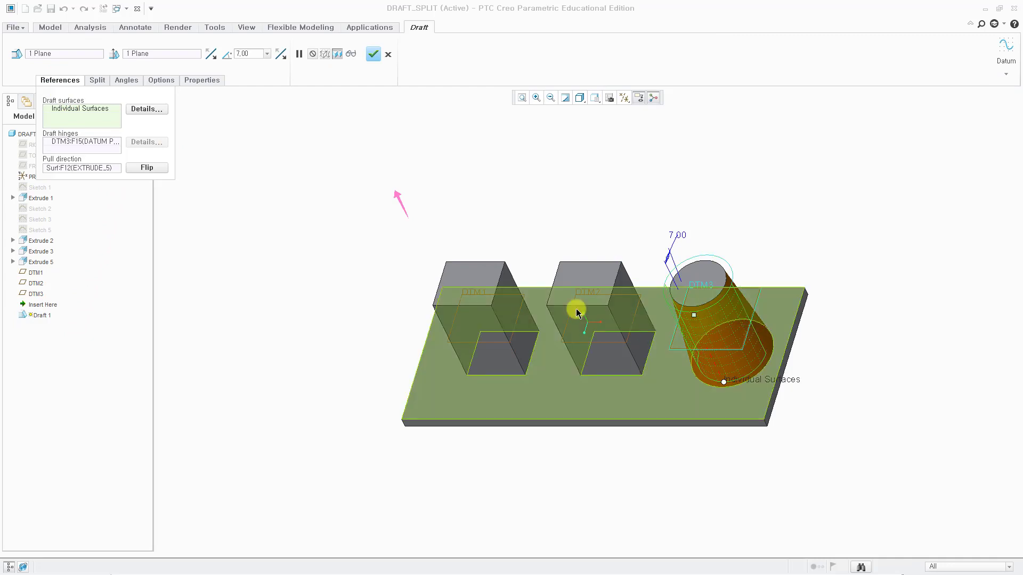
left_click(87, 144)
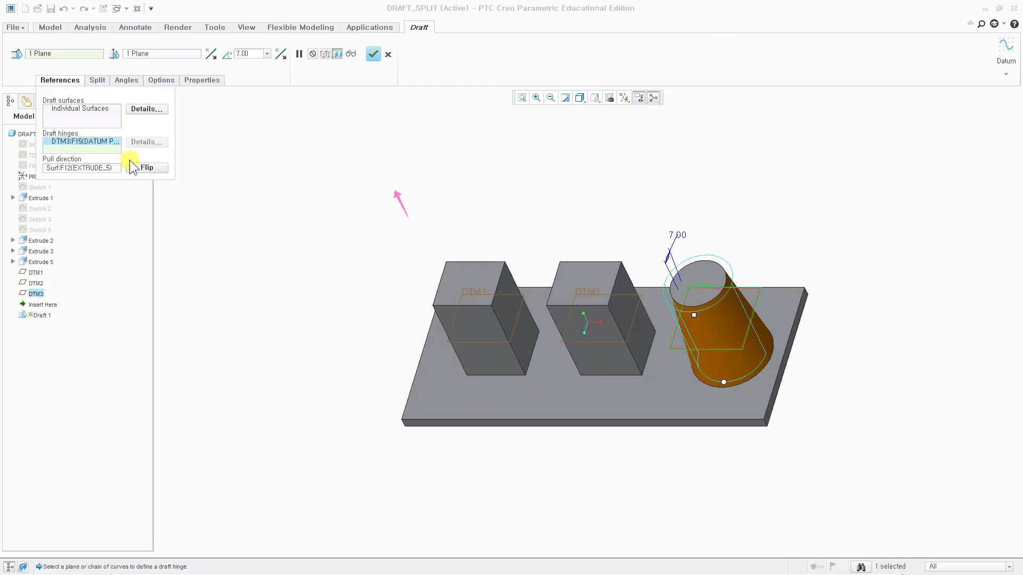
left_click(78, 170)
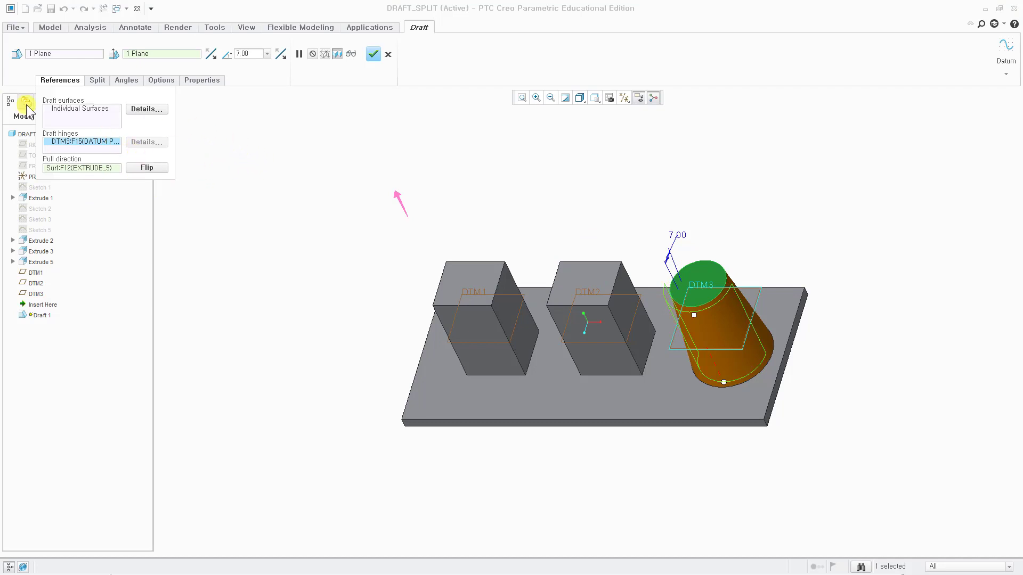
Step: Split the cylinder's draft by its draft hinge and draft the first side only
left_click(100, 81)
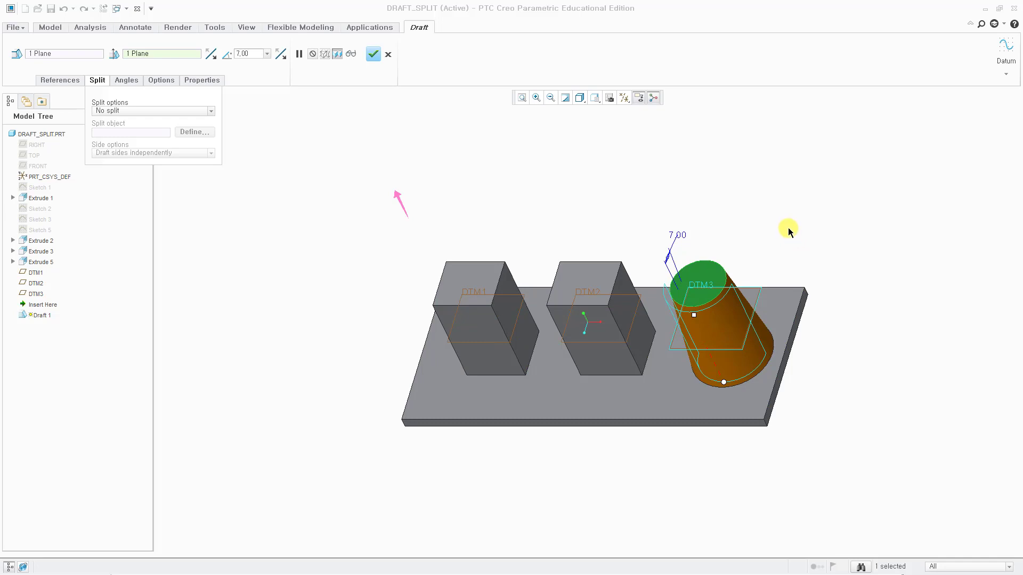
left_click(212, 111)
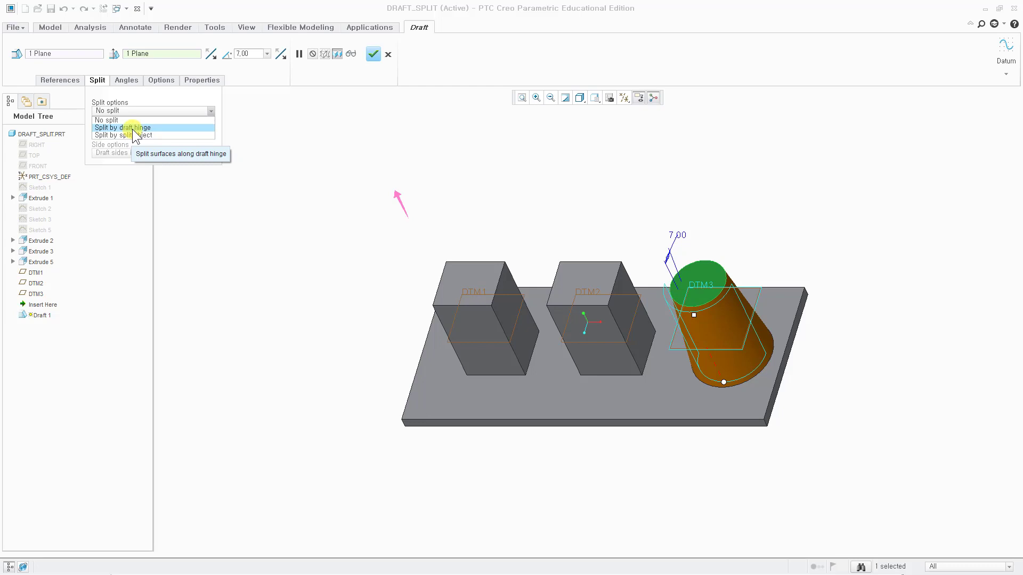
left_click(132, 128)
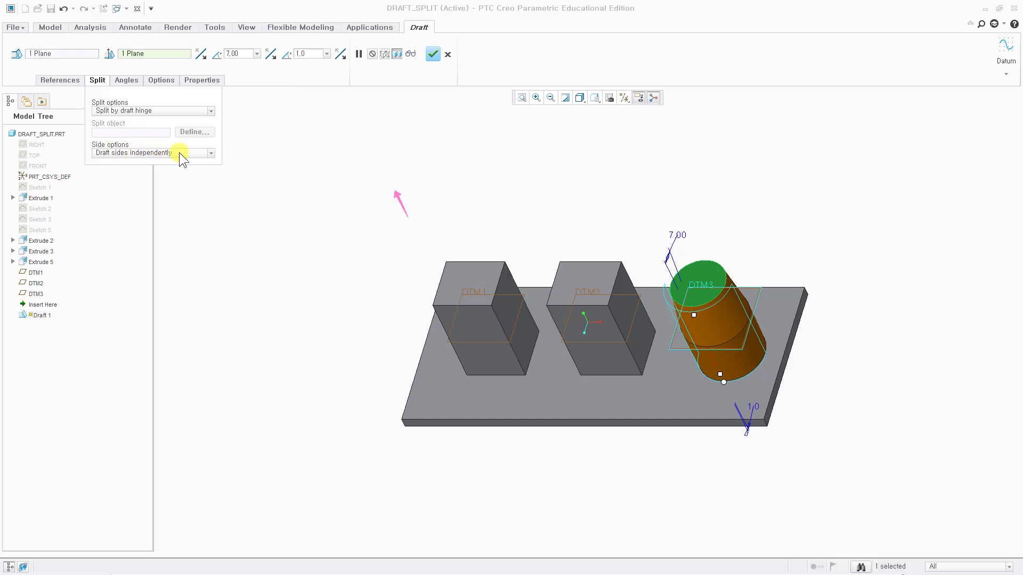
left_click(211, 153)
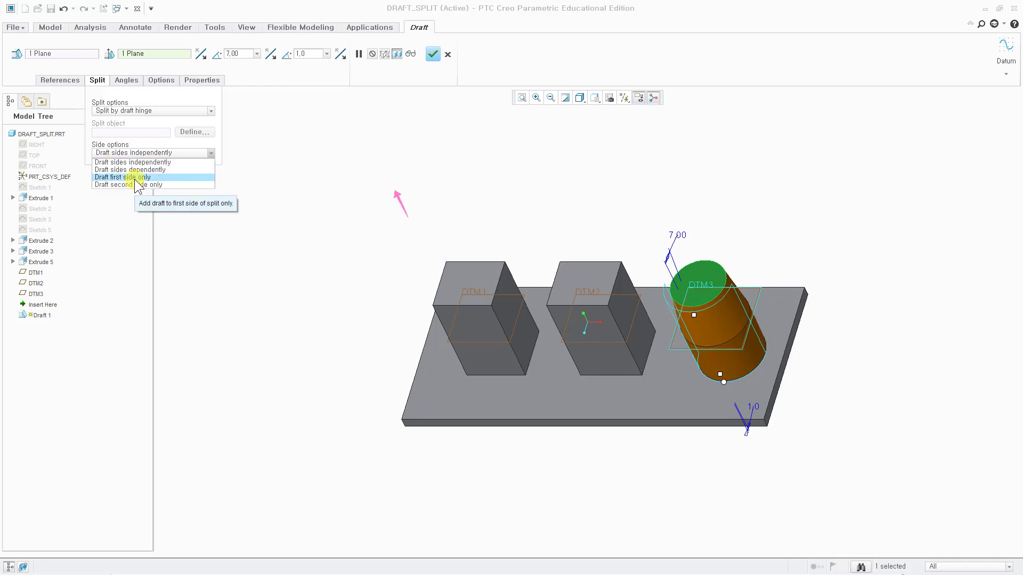
left_click(136, 178)
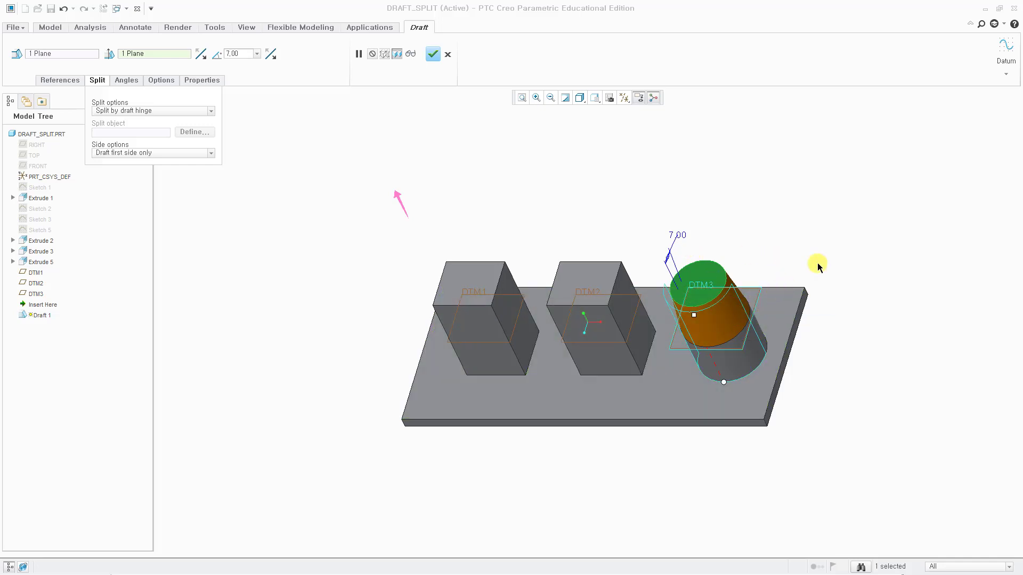
Step: Try drafting only the cylinder's second side, inspect it from the front, and set its angle to 2 degrees
left_click(211, 153)
left_click(142, 184)
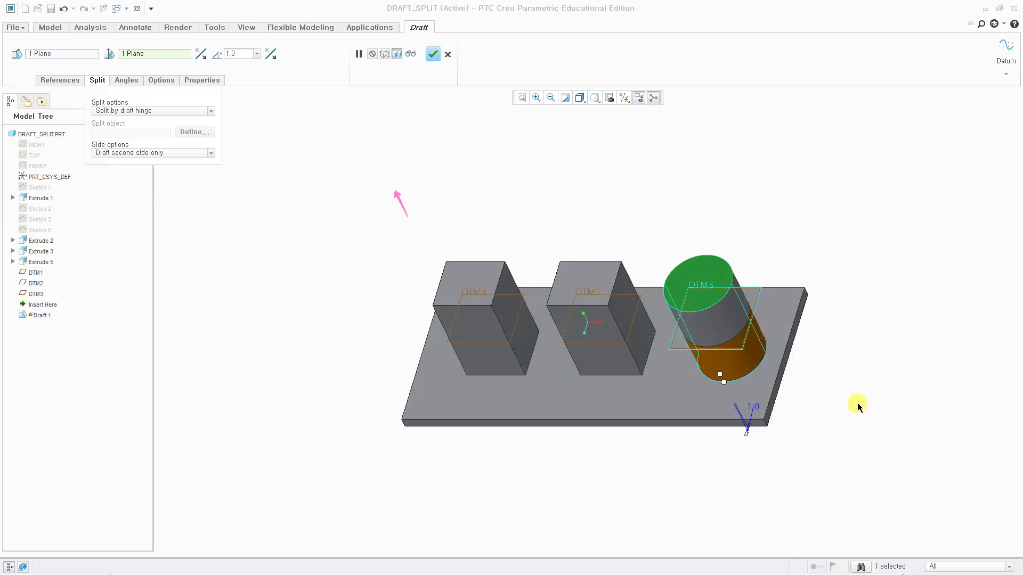
left_click(594, 98)
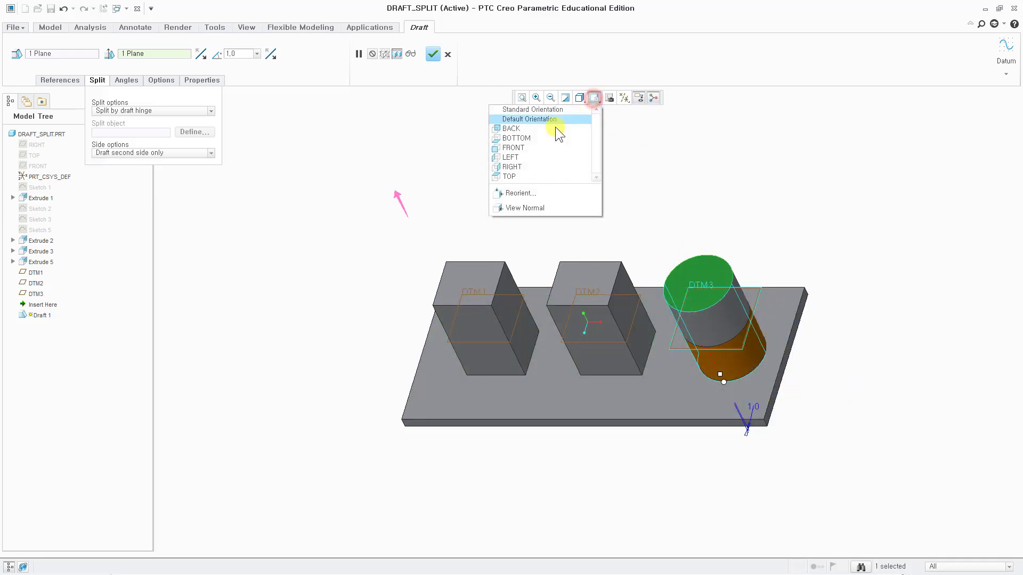
left_click(512, 148)
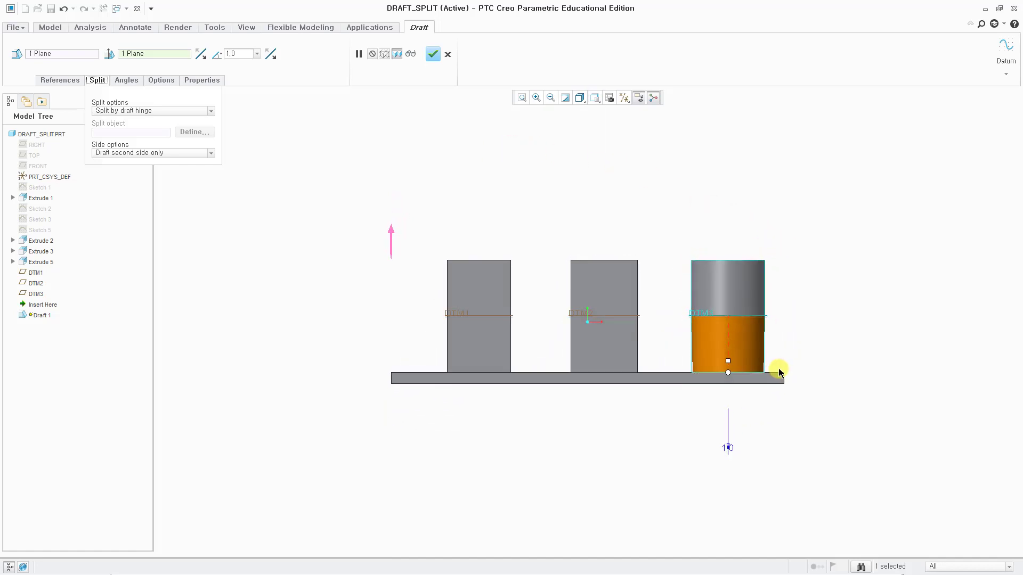
left_click(730, 362)
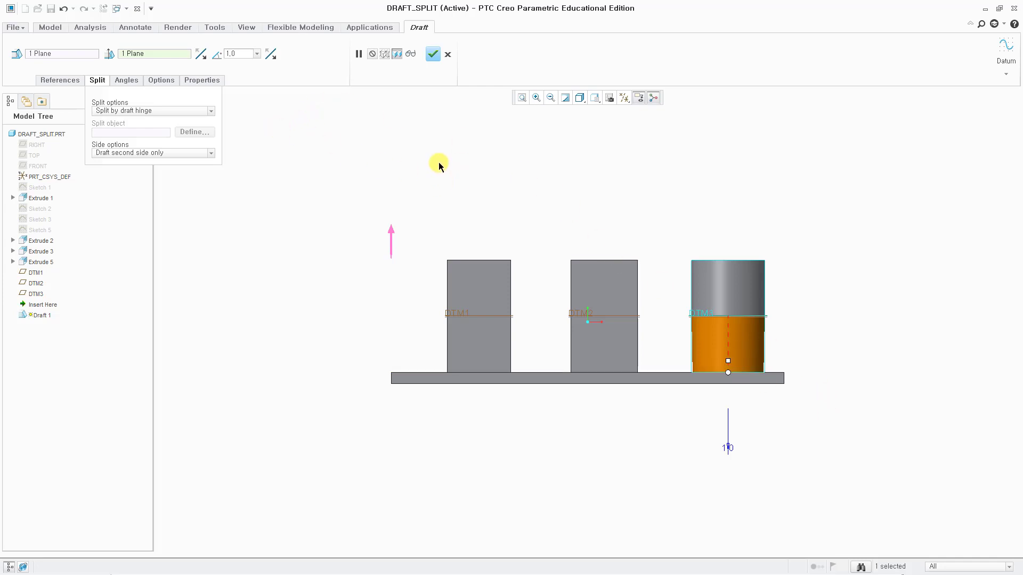
middle_click_drag(439, 166, 760, 439)
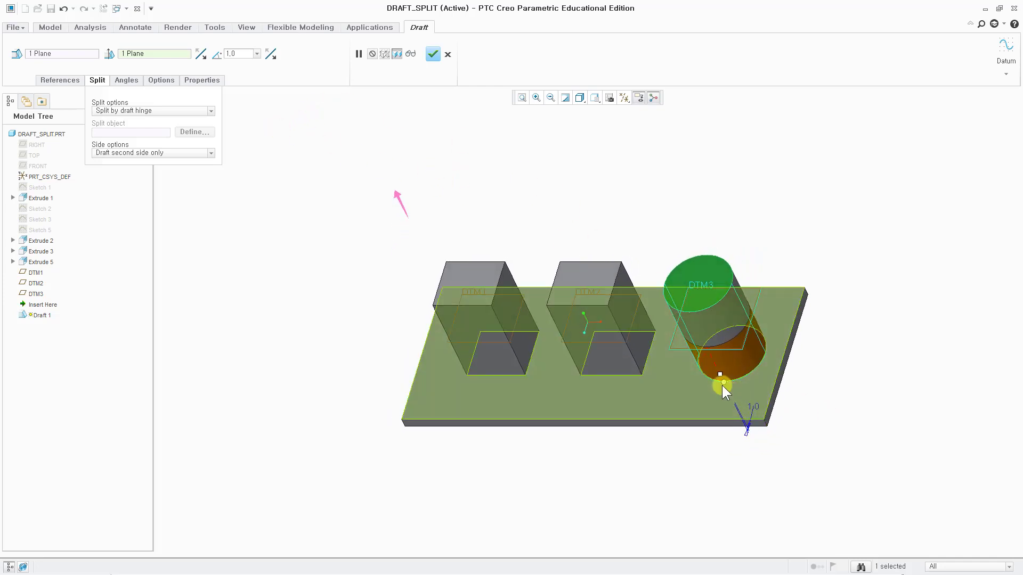
mouse_move(719, 376)
left_mouse_down()
mouse_move(725, 386)
mouse_move(719, 373)
left_mouse_up()
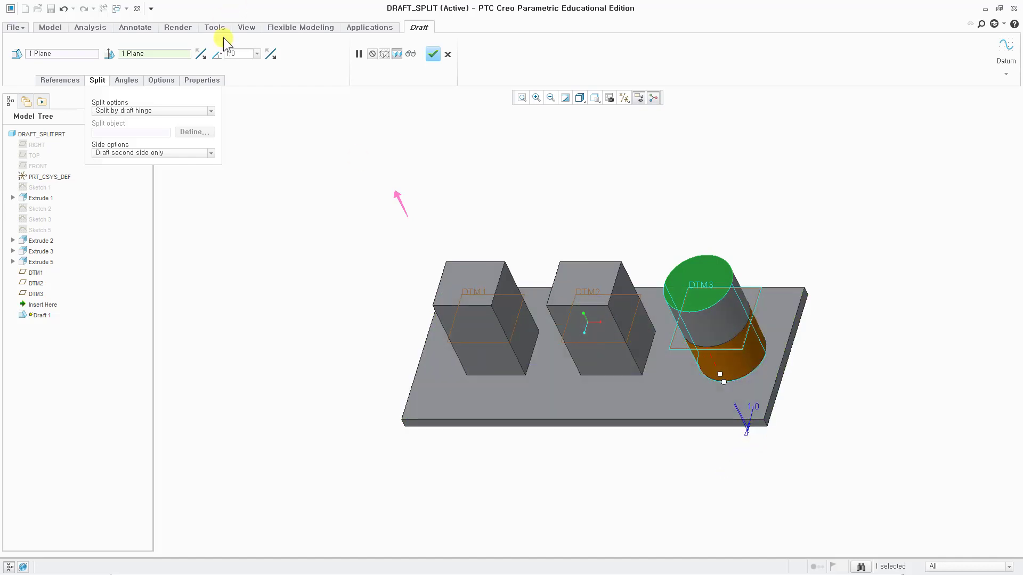
double_click(247, 56)
type("2")
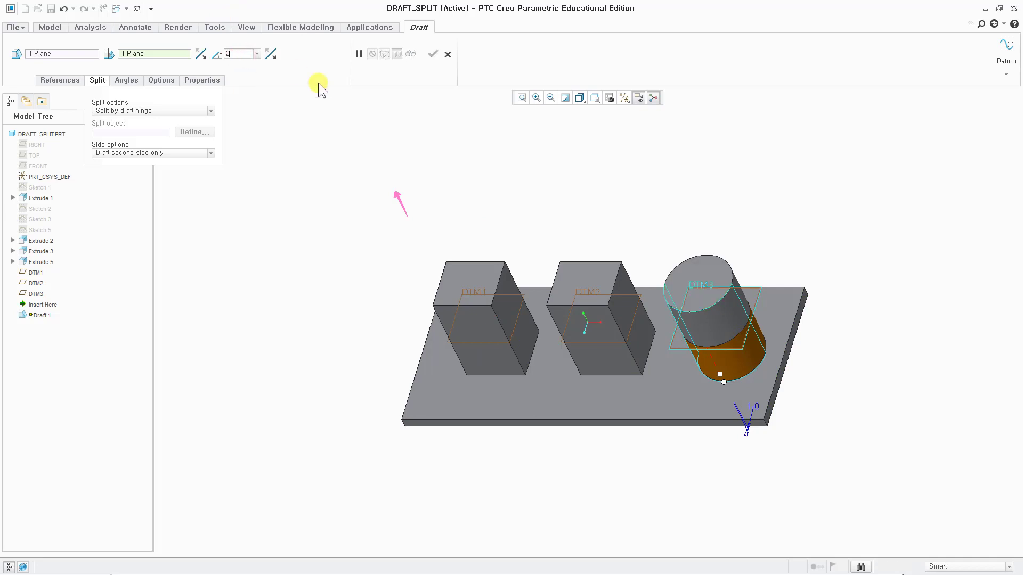
key("Return")
Step: Draft only the cylinder's first side, complete the redefinition, and check the split shape from the front
left_click(209, 153)
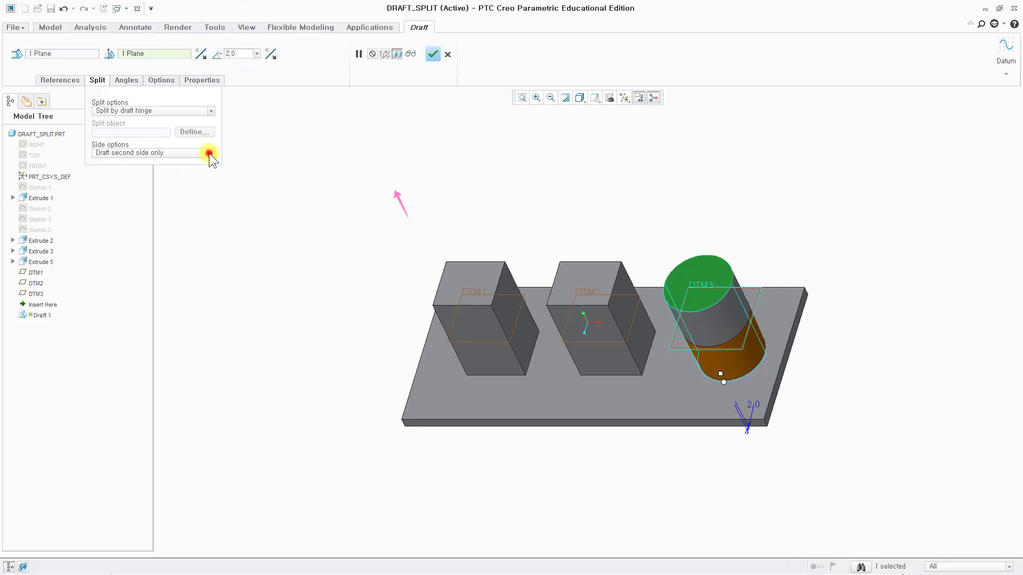
left_click(130, 177)
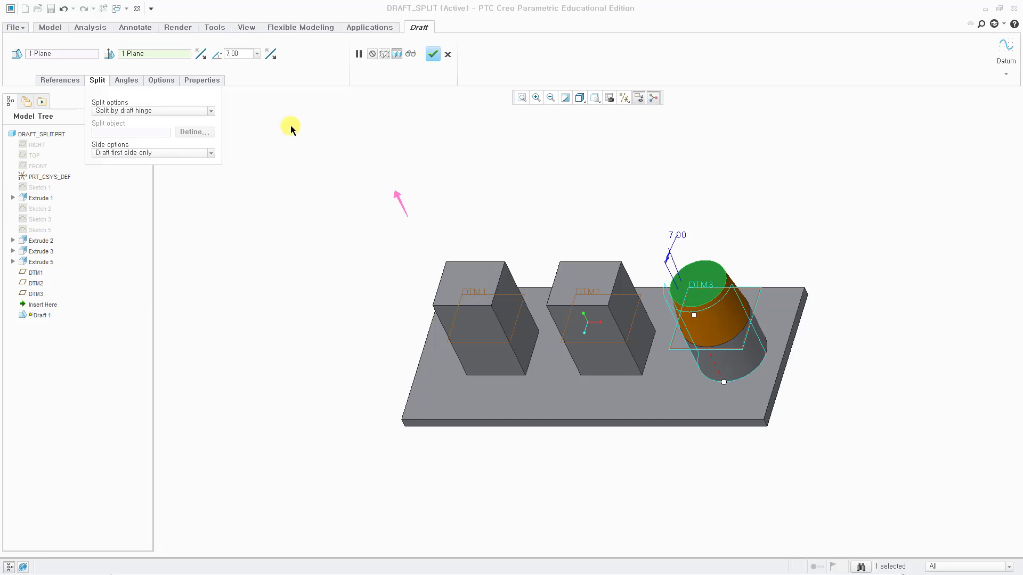
left_click(441, 61)
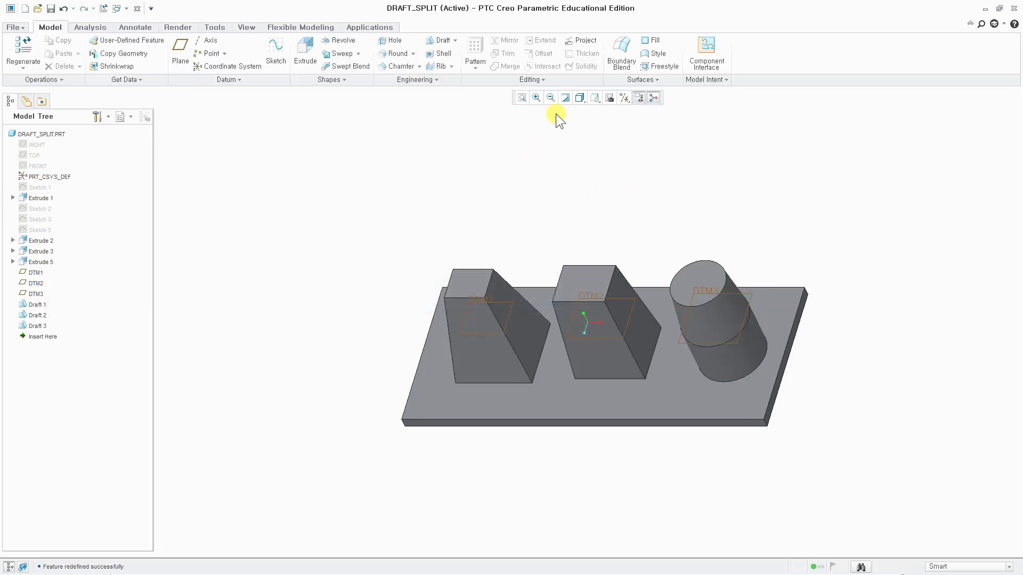
left_click(581, 98)
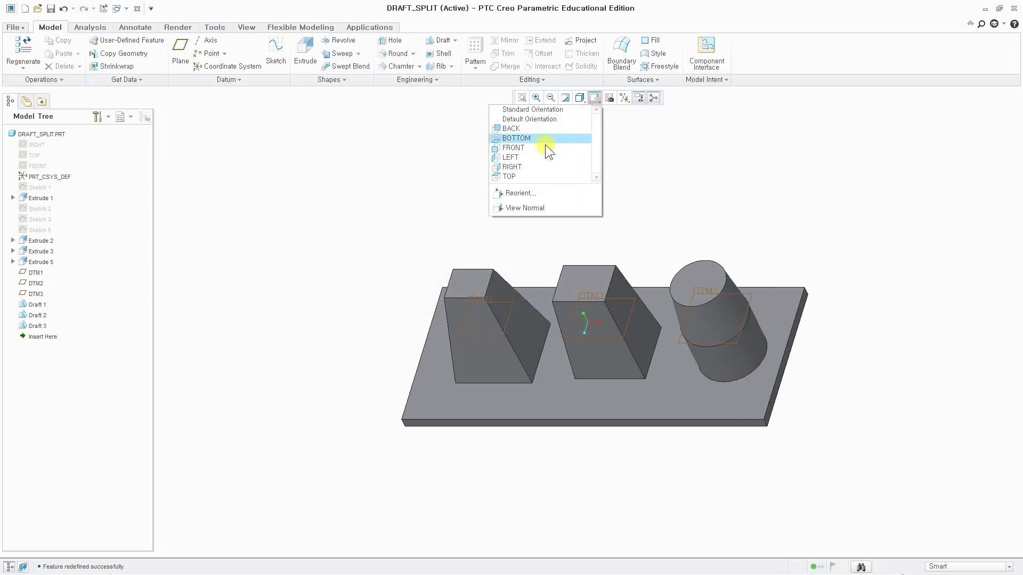
left_click(517, 150)
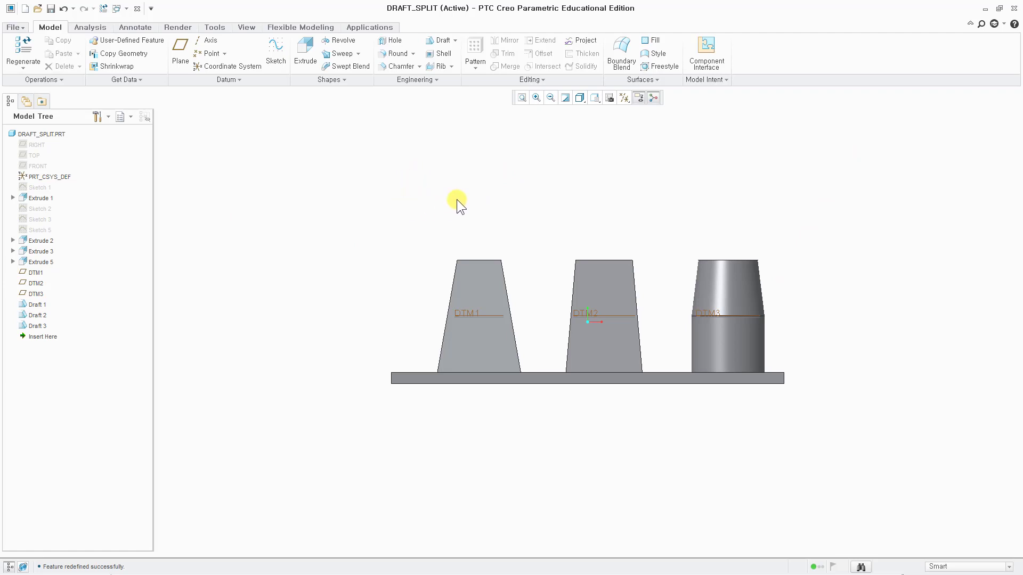
key("ctrl+d")
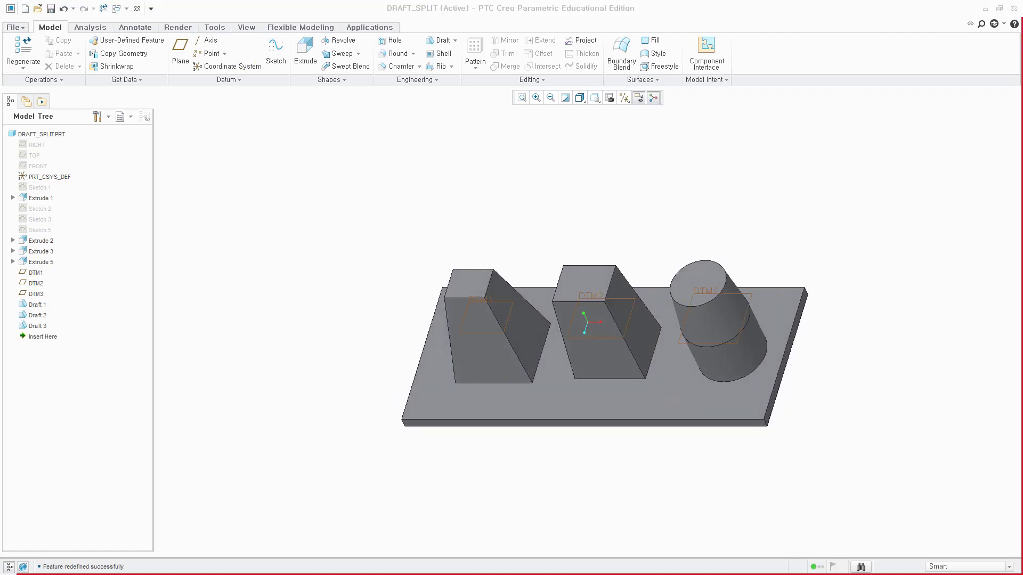
Step: Redefine Draft 2 on the middle block and review its draft hinge and pull direction references
left_click(33, 316)
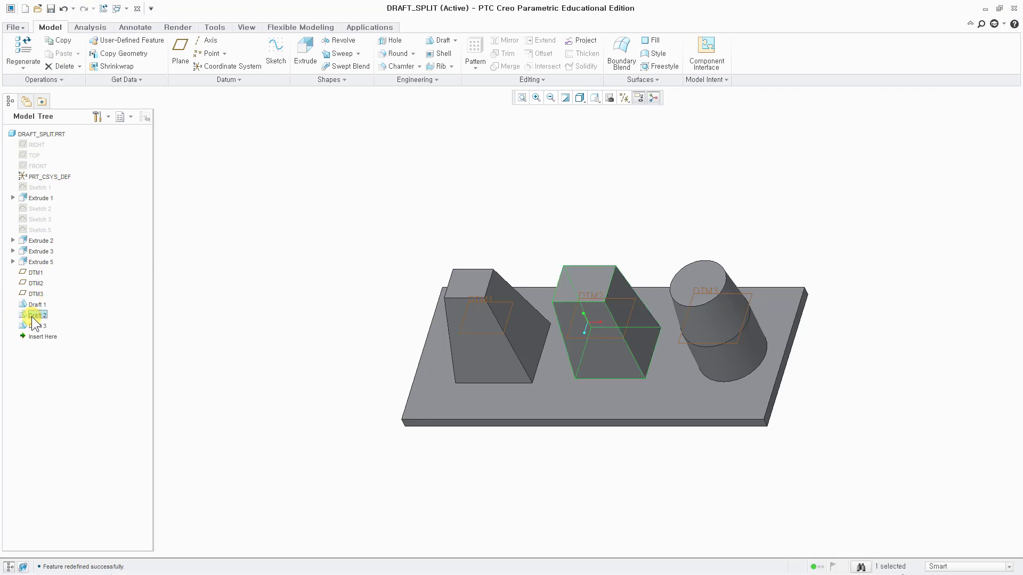
right_click(33, 319)
left_click(80, 335)
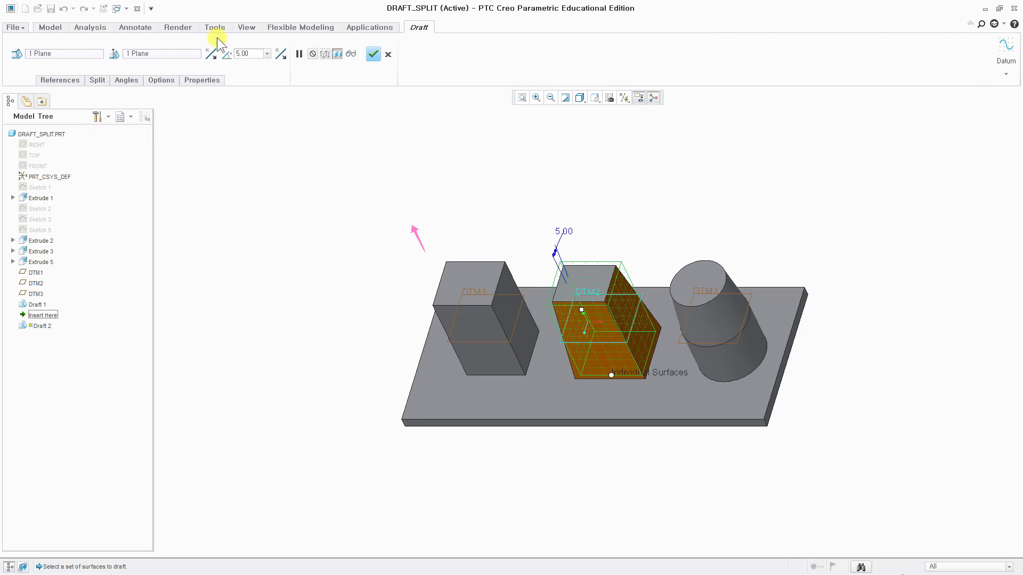
left_click(71, 80)
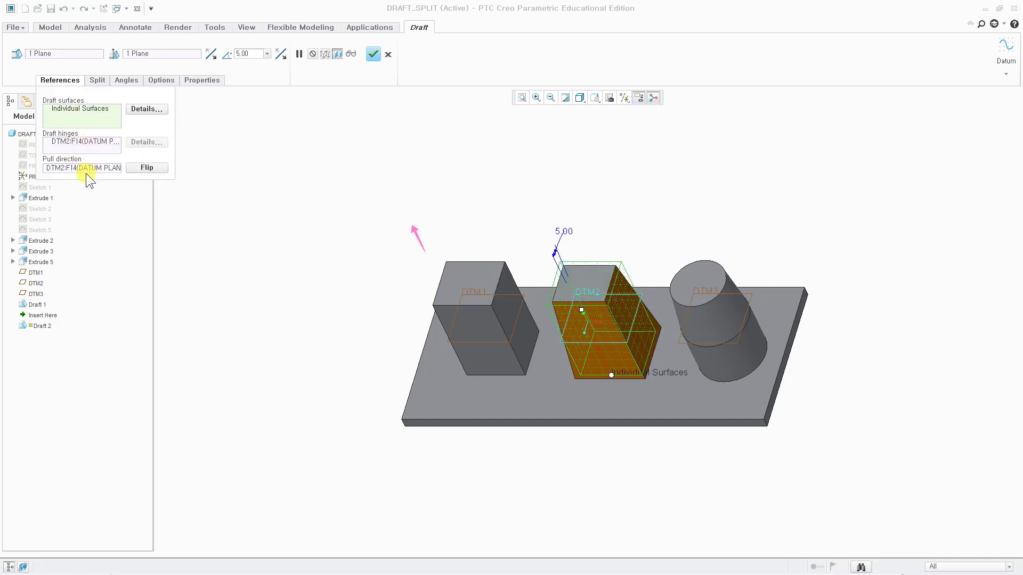
Step: Split the middle block's draft by its draft hinge and draft the two sides independently
left_click(96, 79)
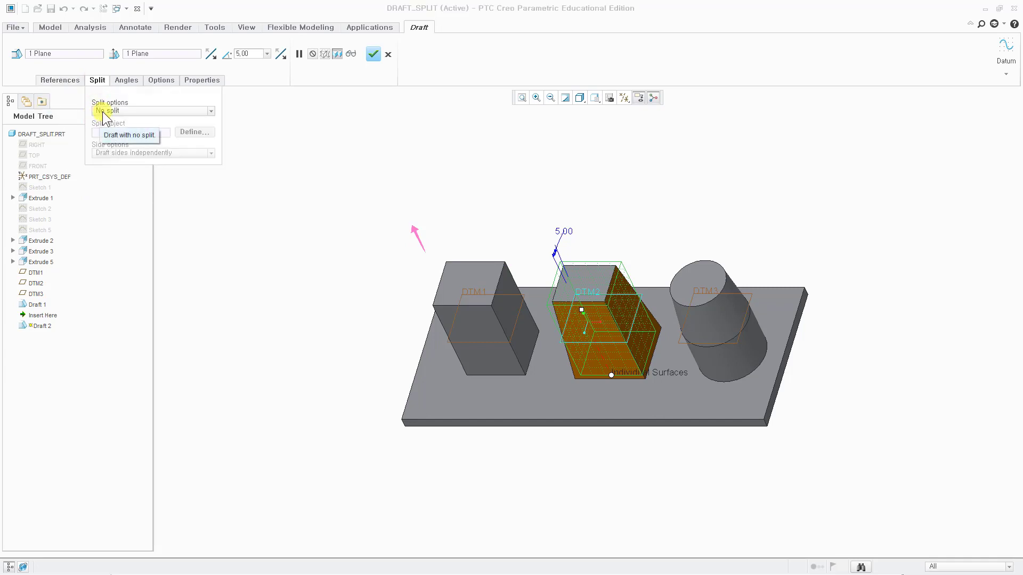
left_click(212, 110)
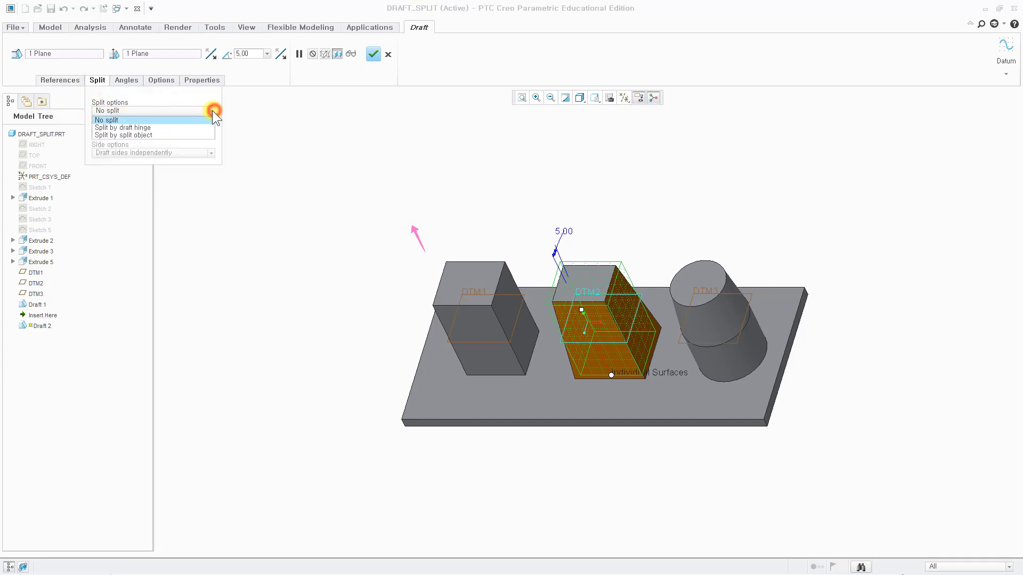
left_click(141, 129)
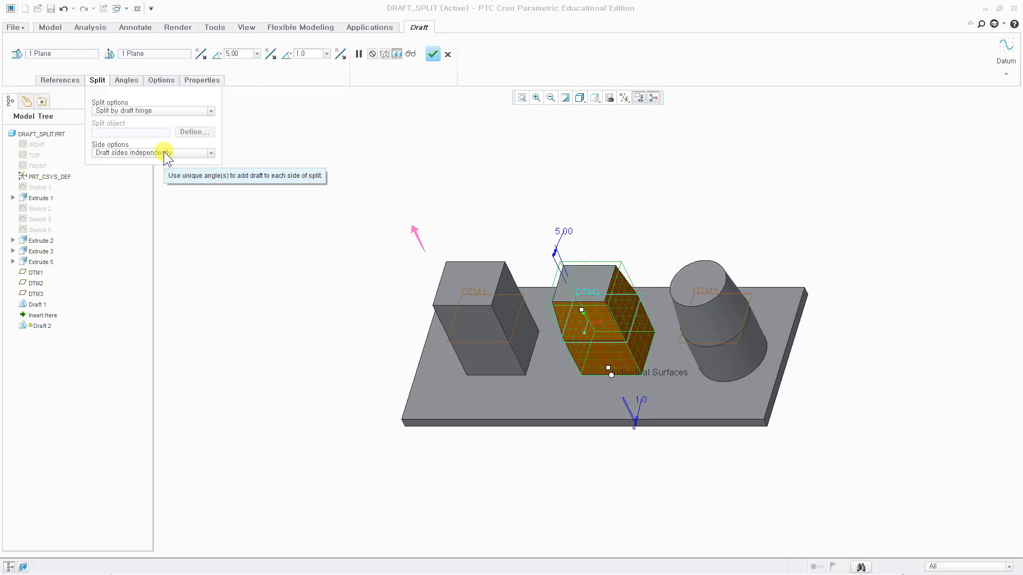
left_click(211, 153)
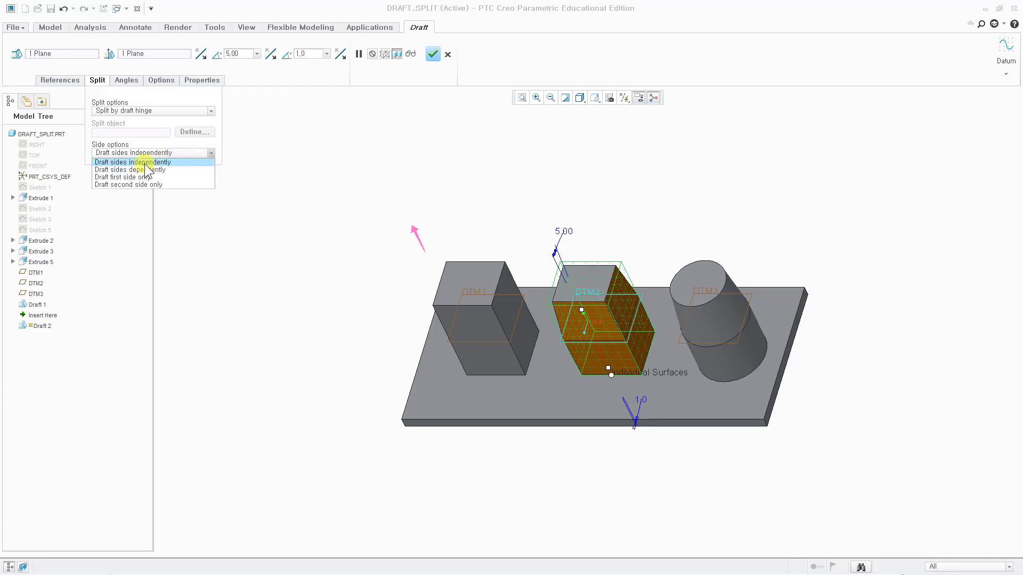
left_click(141, 162)
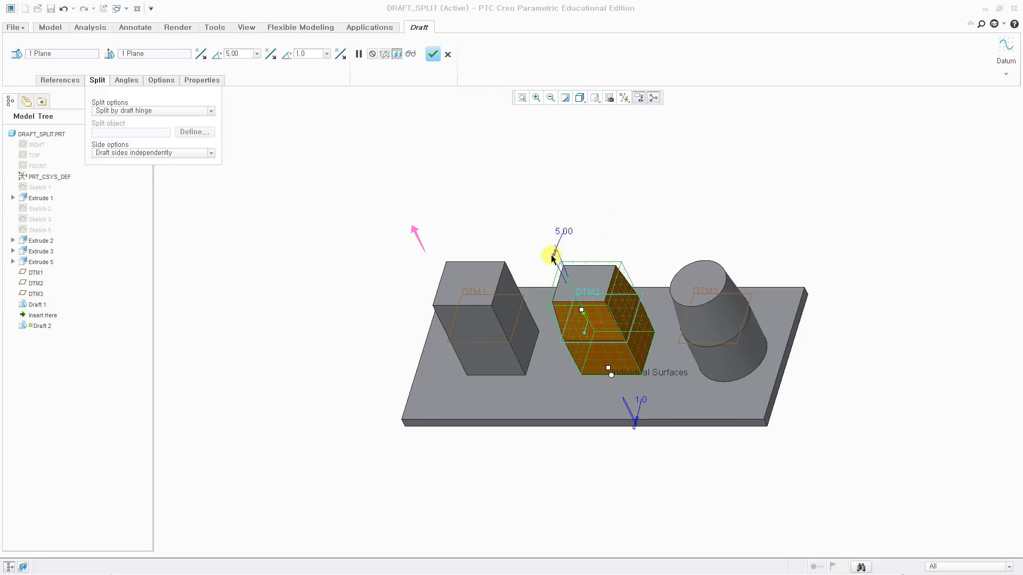
Step: Try a 4-degree draft on the middle block's first side and restore that angle to 5 degrees
left_click_drag(581, 308, 581, 311)
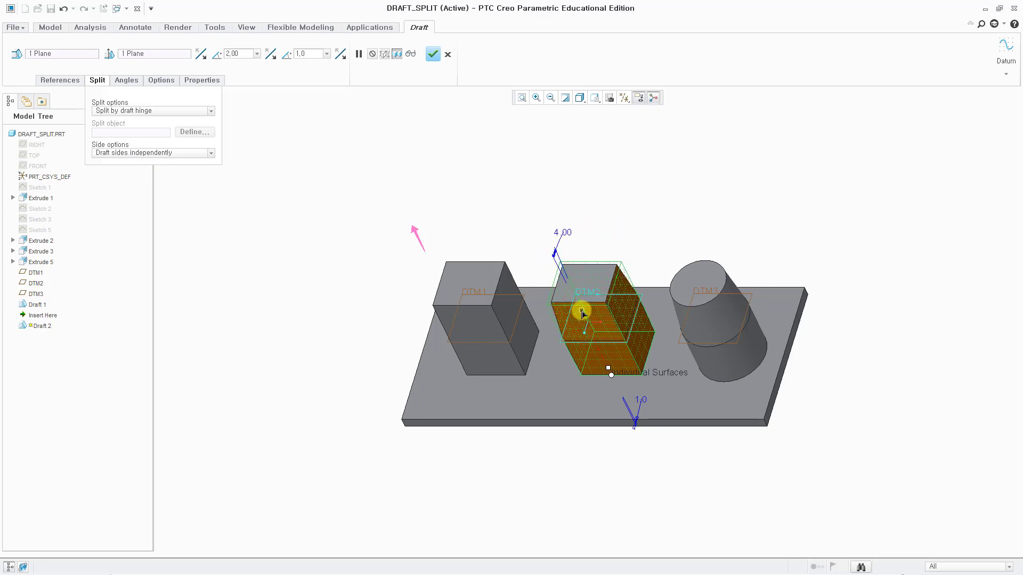
double_click(558, 231)
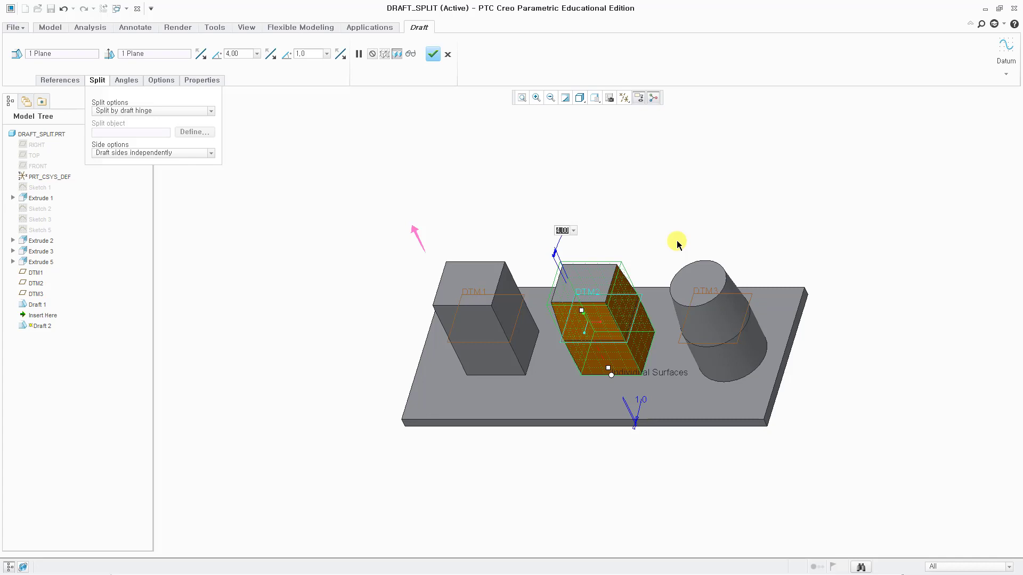
type("5")
key("Return")
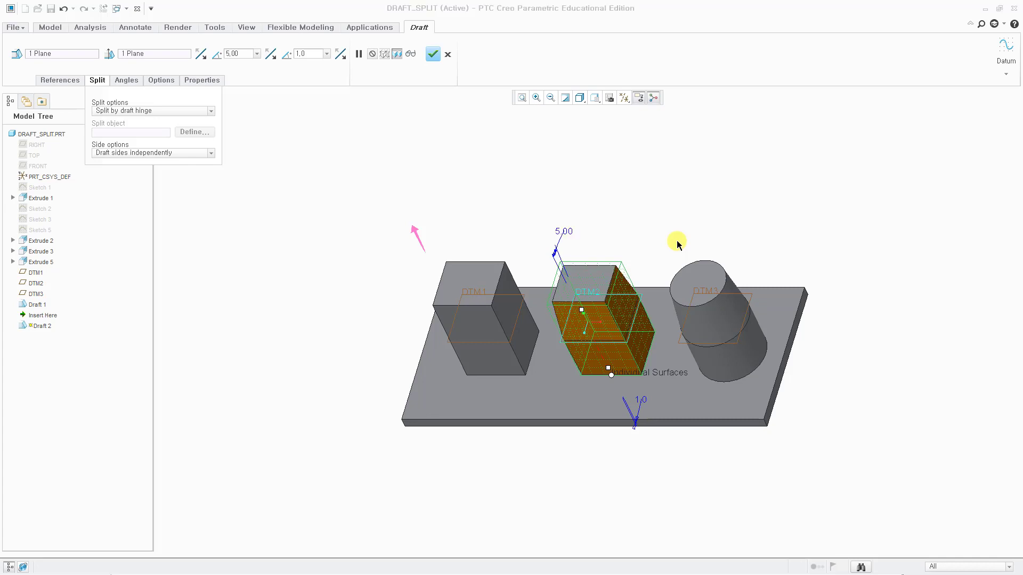
Step: Set the draft angle of the middle block's second side to 10 degrees
left_click(609, 368)
mouse_move(611, 371)
left_mouse_down()
mouse_move(618, 360)
mouse_move(607, 374)
left_mouse_up()
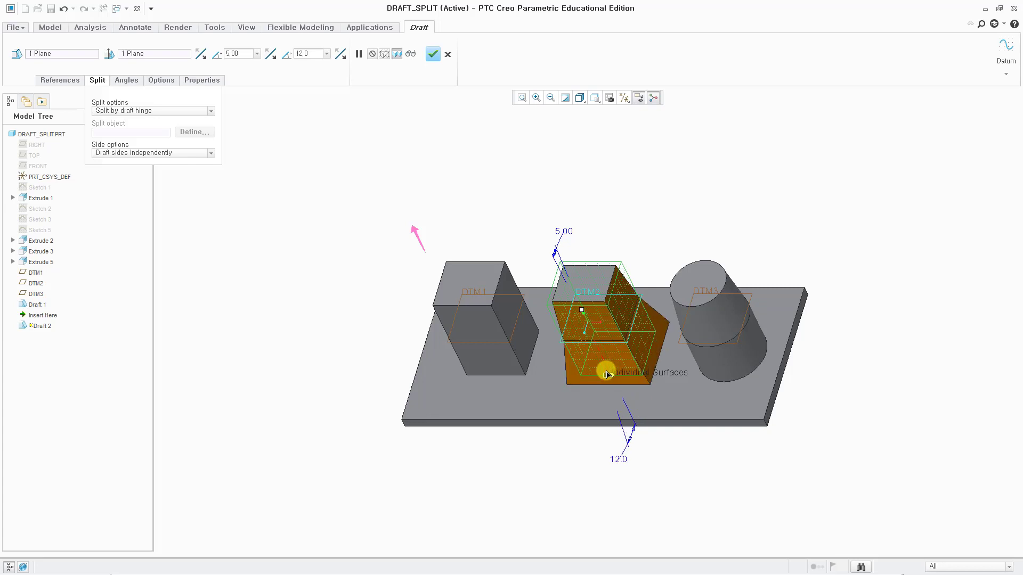
double_click(618, 460)
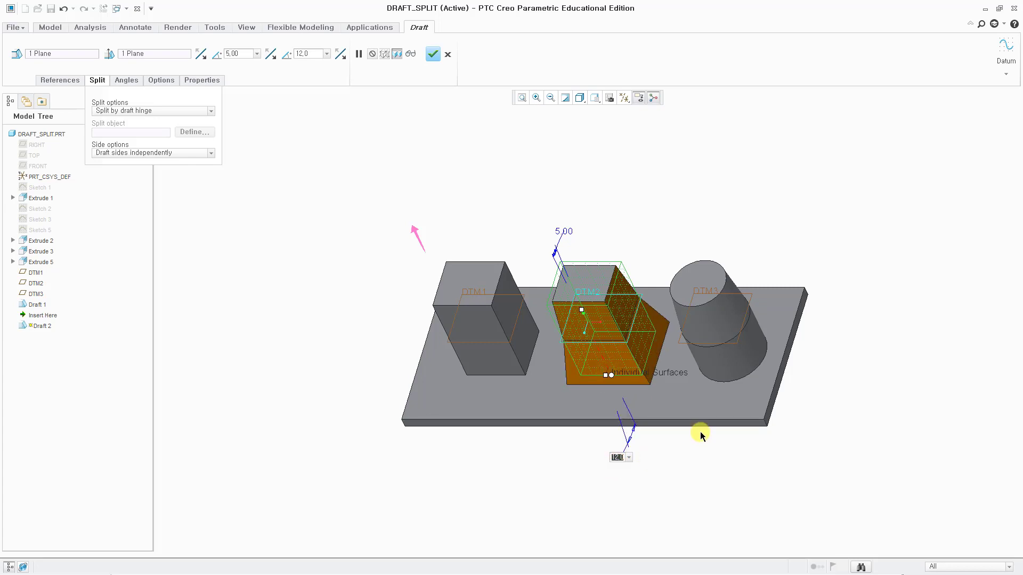
type("10")
key("Return")
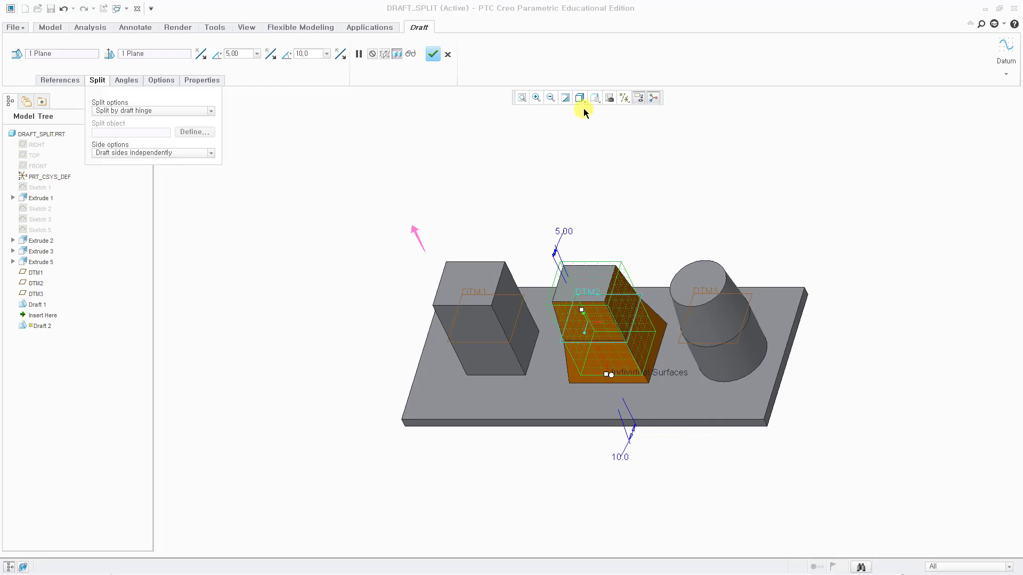
Step: Check the middle block's split draft from the front and complete the redefinition
left_click(594, 98)
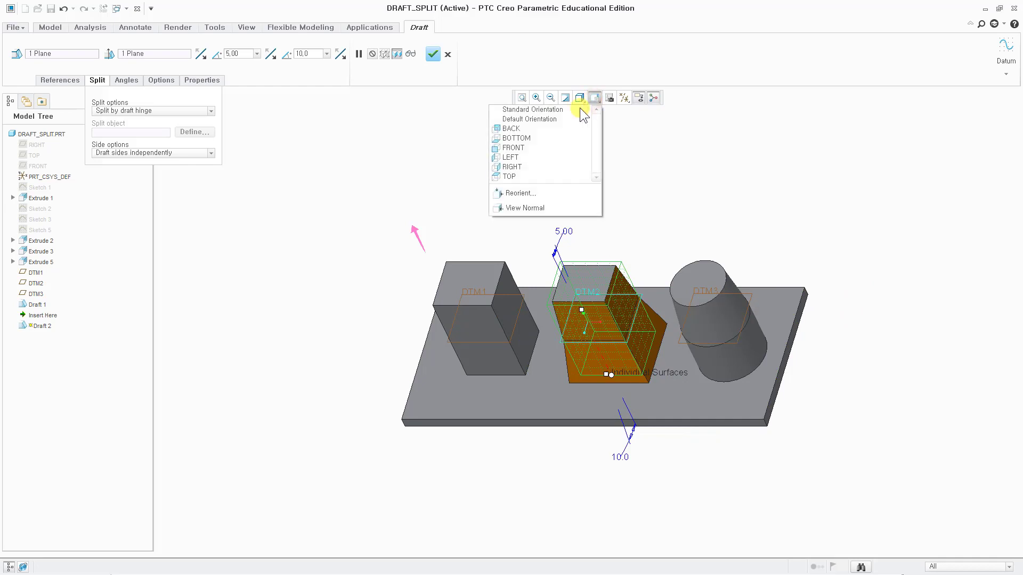
left_click(520, 149)
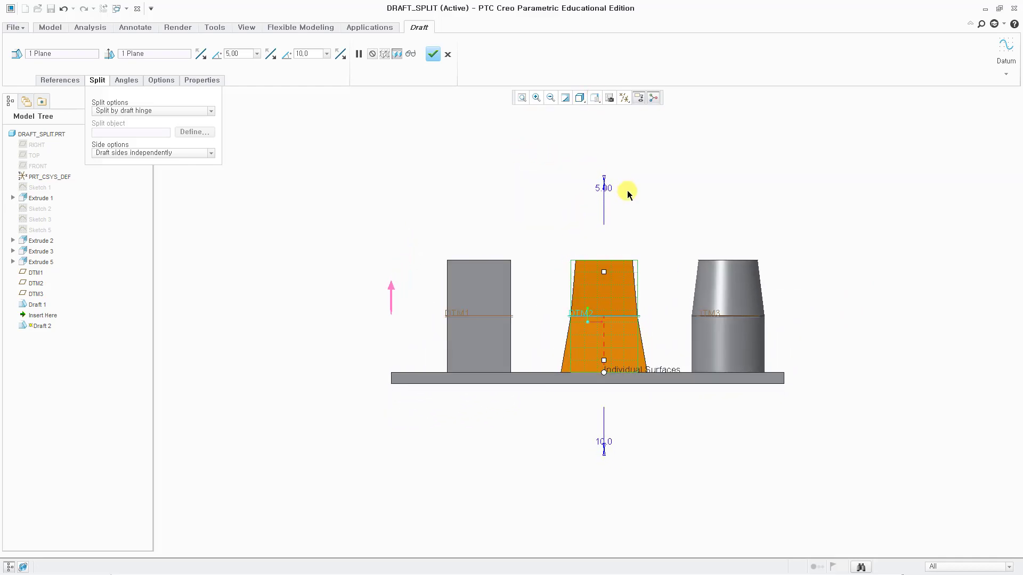
left_click(439, 56)
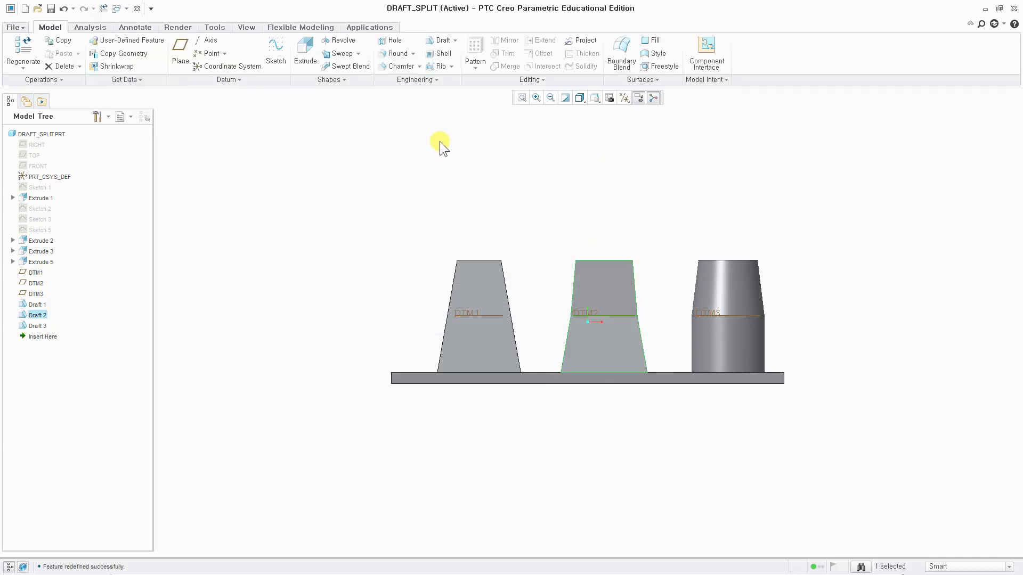
left_click(625, 264)
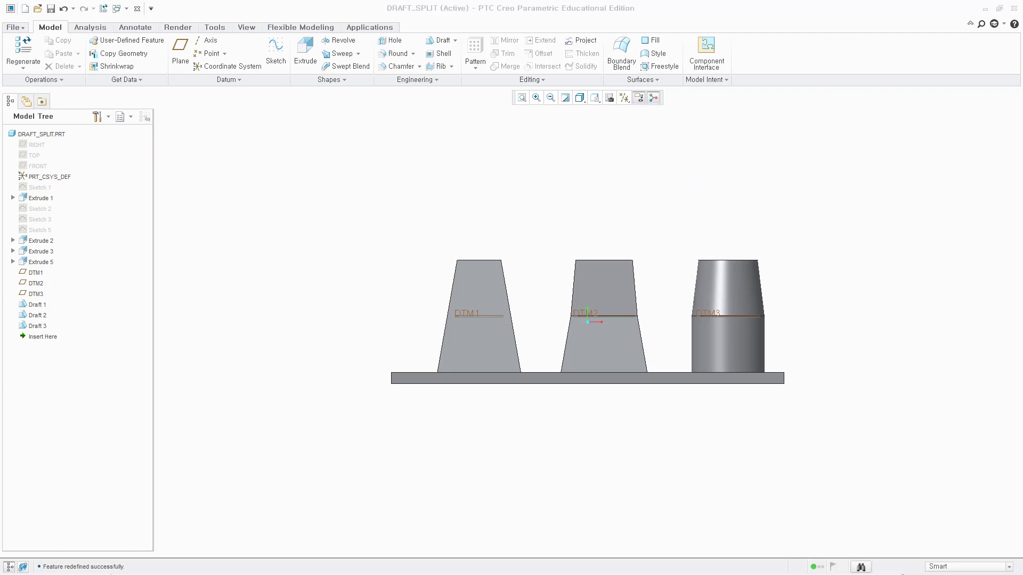
Step: Redefine Draft 3 on the remaining block and review its DTM1 draft hinge and pull direction in the default orientation
right_click(35, 325)
left_click(78, 339)
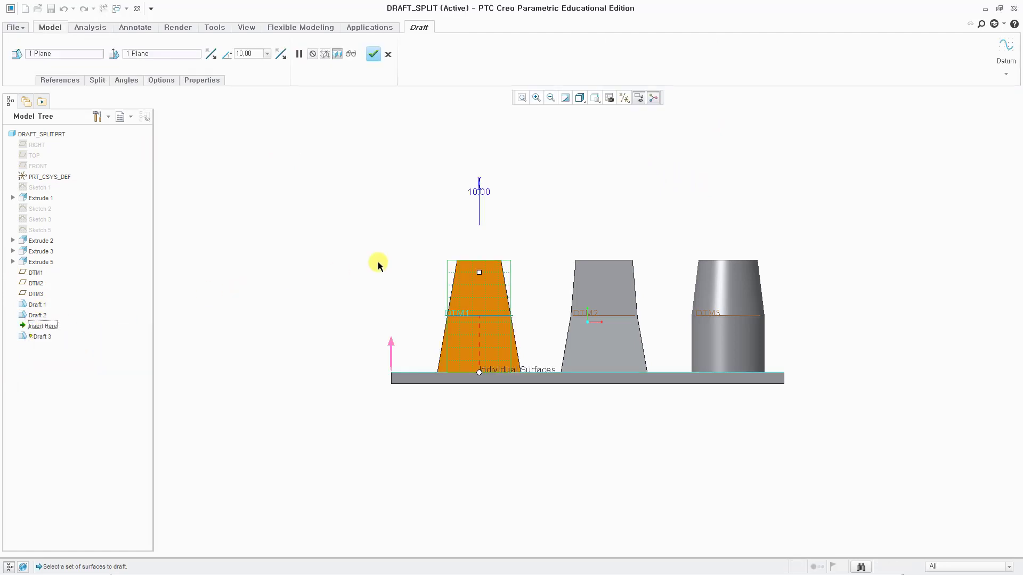
key("ctrl+d")
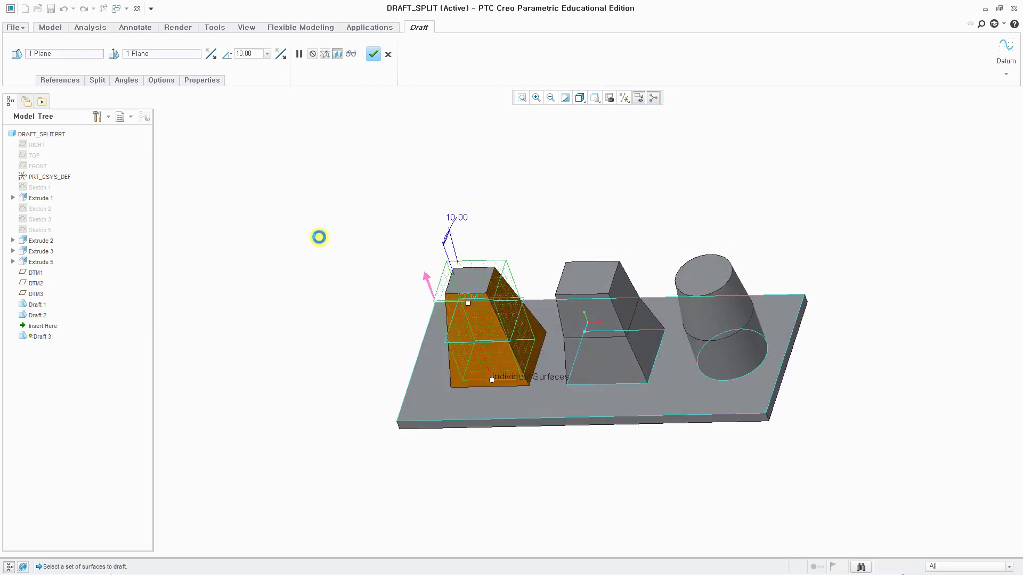
left_click(78, 81)
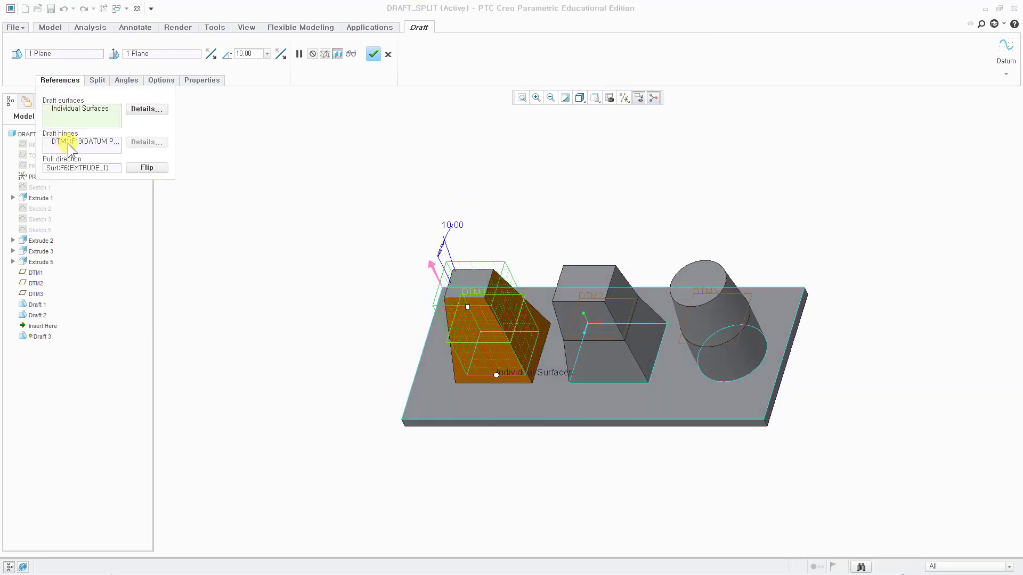
left_click(68, 143)
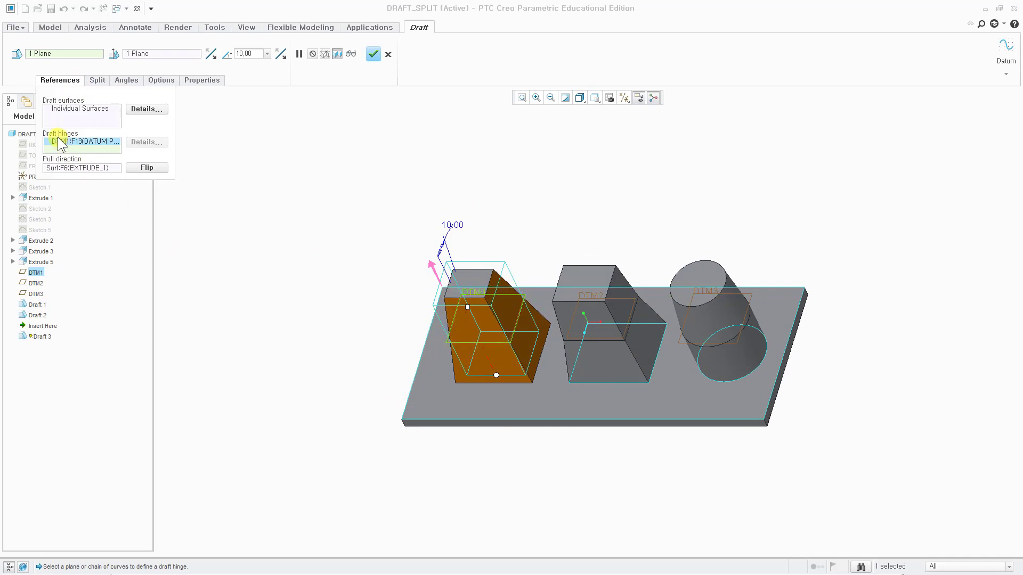
Step: Split the Draft 3 block by its draft hinge and draft its sides dependently
left_click(97, 80)
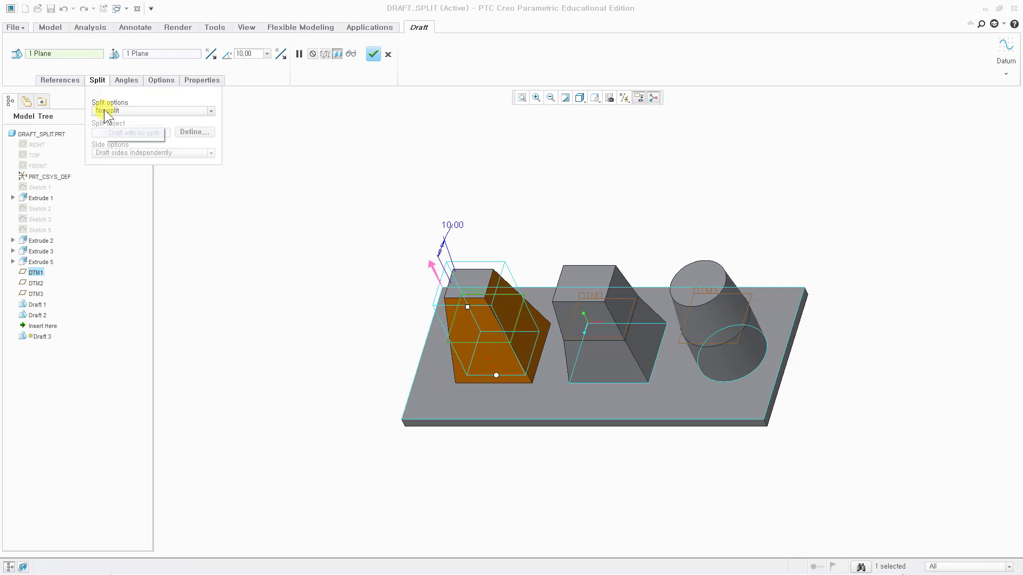
left_click(105, 110)
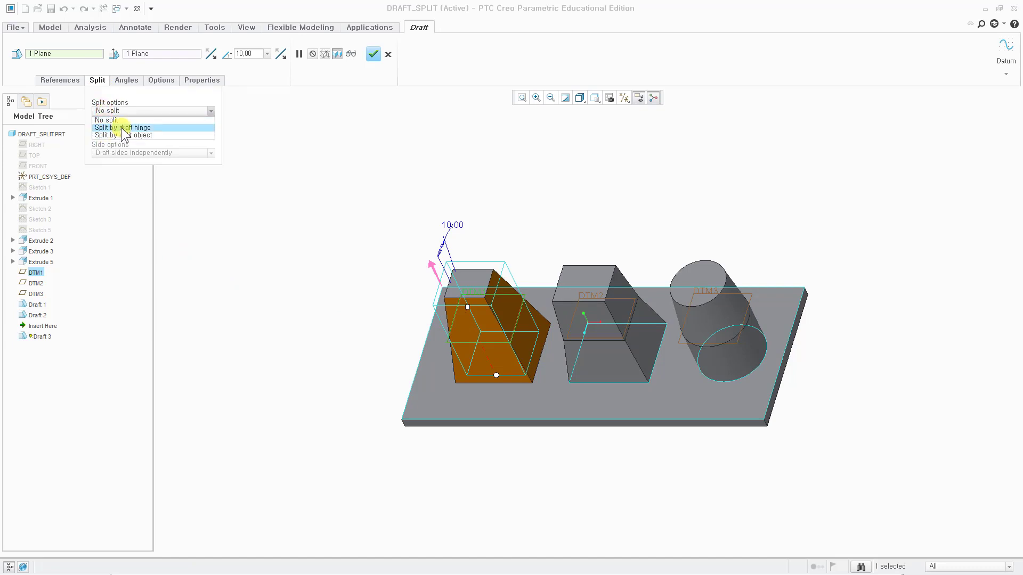
left_click(123, 128)
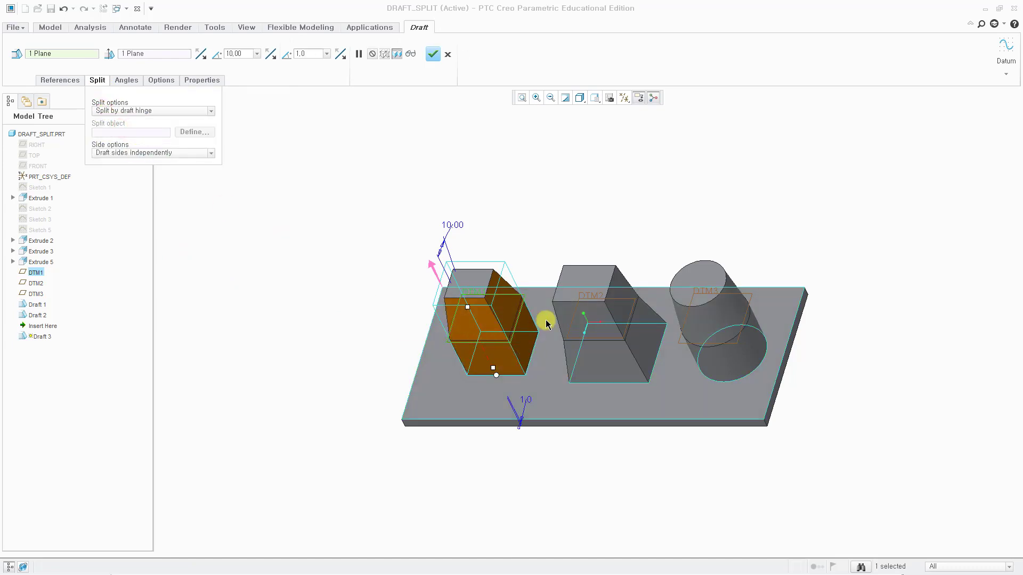
left_click(104, 154)
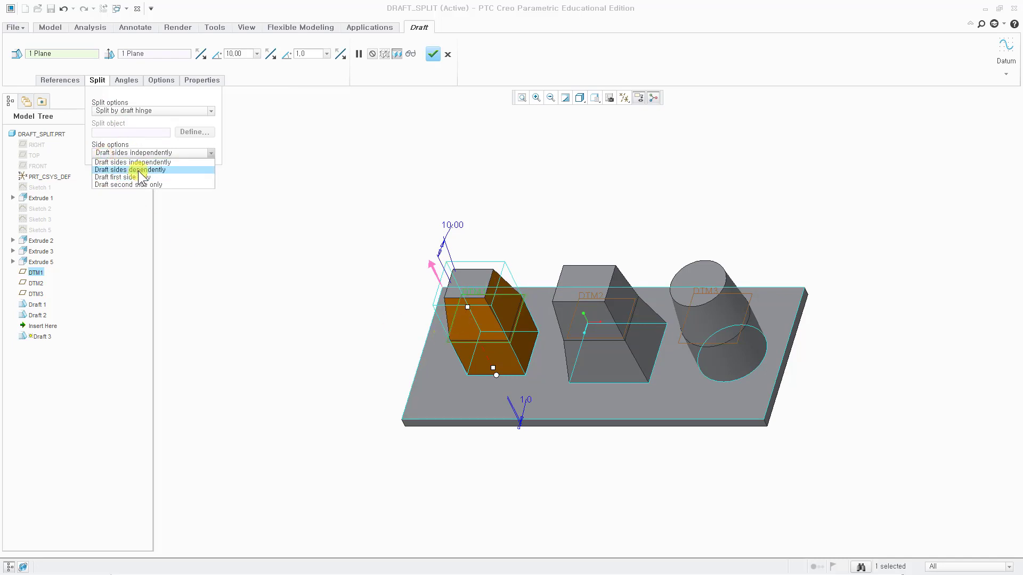
left_click(138, 171)
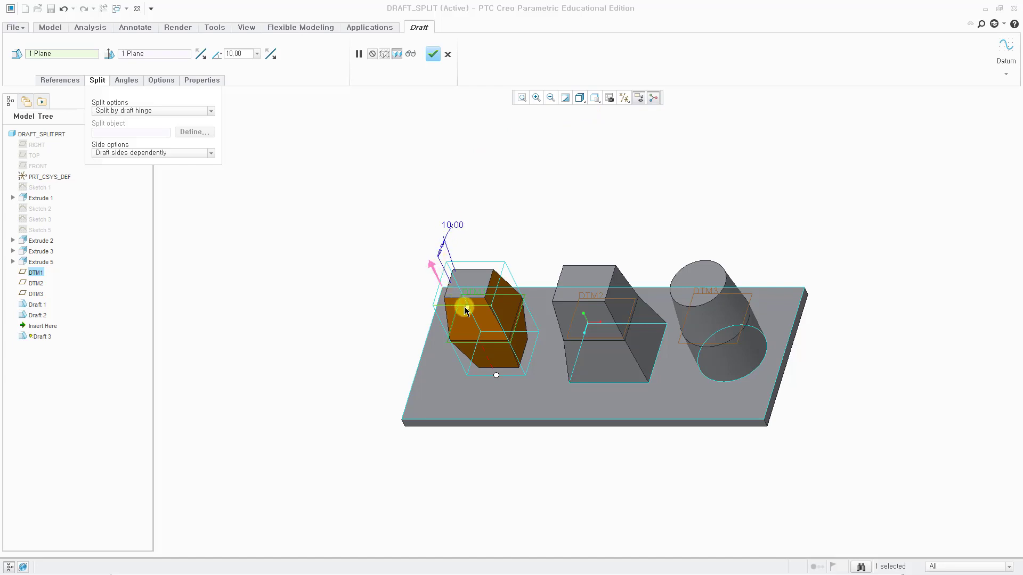
Step: Try a 5-degree shared angle on the dependently drafted block and restore it to 10 degrees
mouse_move(466, 306)
left_mouse_down()
mouse_move(471, 299)
mouse_move(469, 318)
left_mouse_up()
double_click(448, 231)
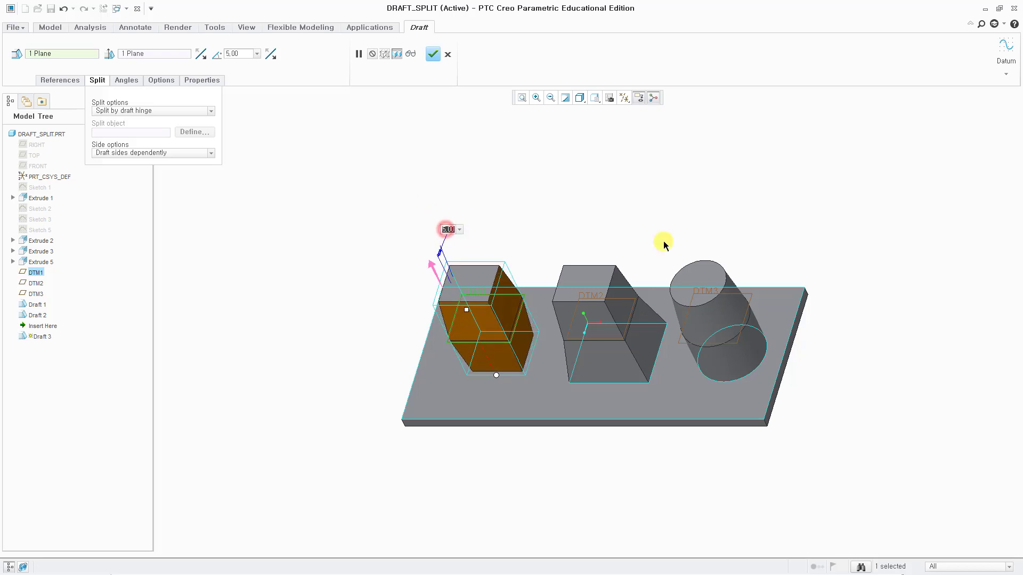
key("BackSpace")
type("10")
key("Return")
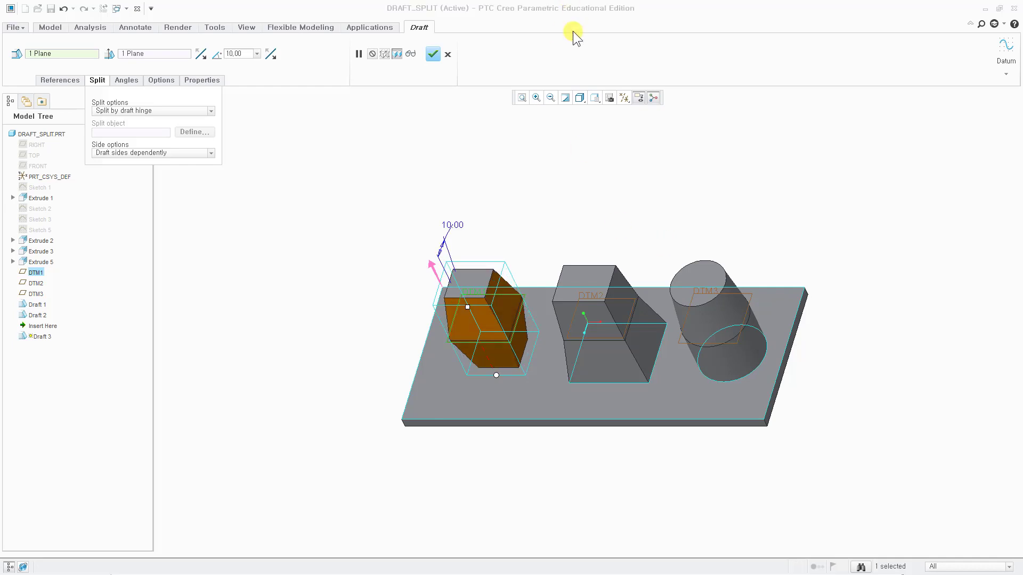
Step: Complete the Draft 3 redefinition and inspect the split drafts from the front
left_click(434, 54)
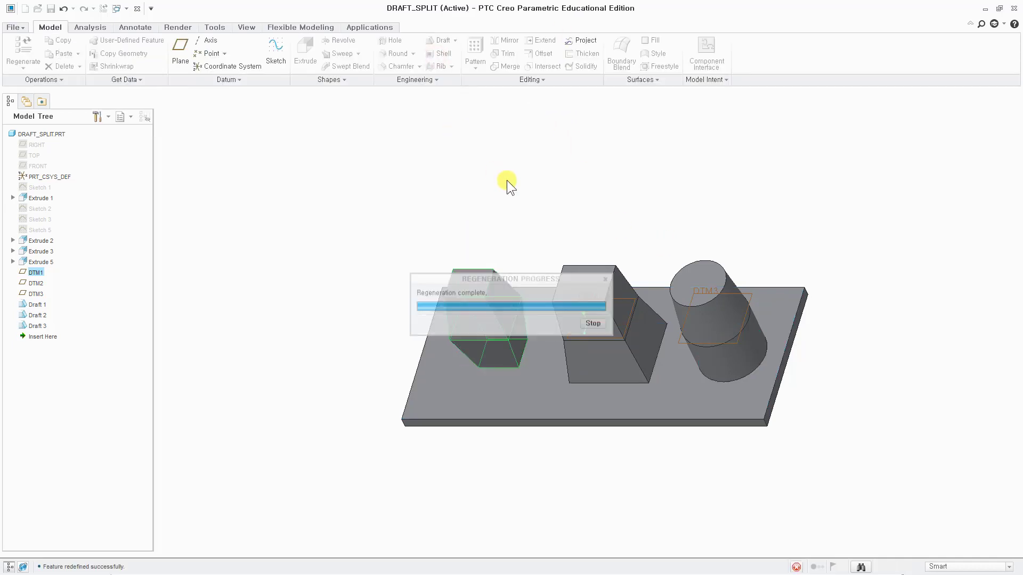
left_click(595, 99)
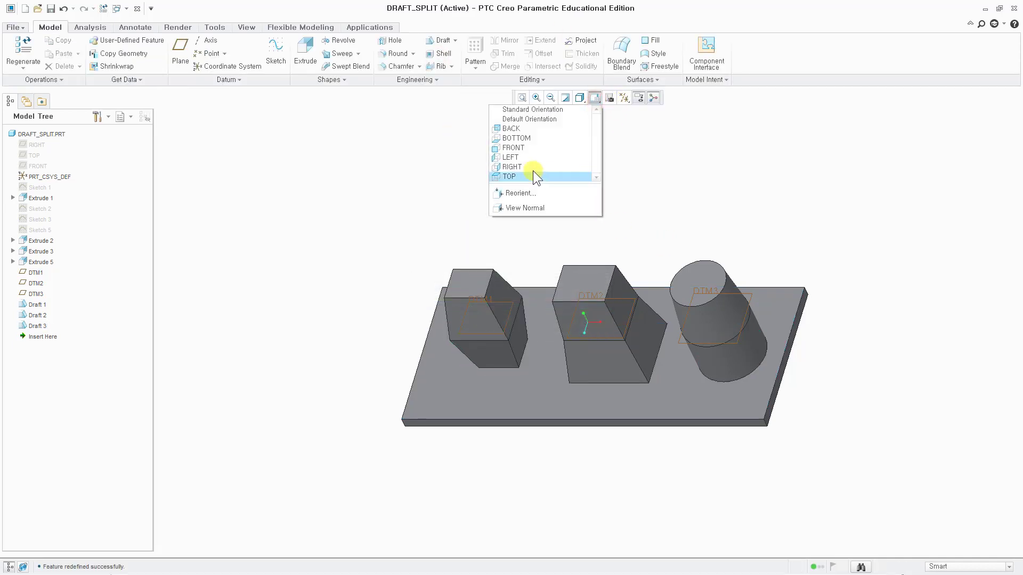
left_click(525, 150)
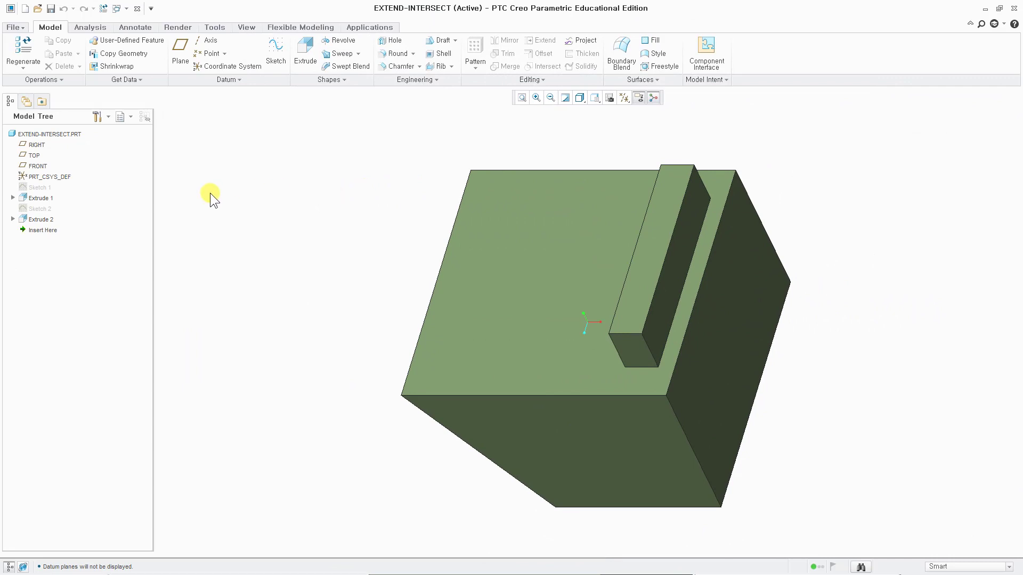
Step: Identify the main block and the narrow raised bar in EXTEND-INTERSECT by highlighting Extrude 1 and Extrude 2
left_click(40, 199)
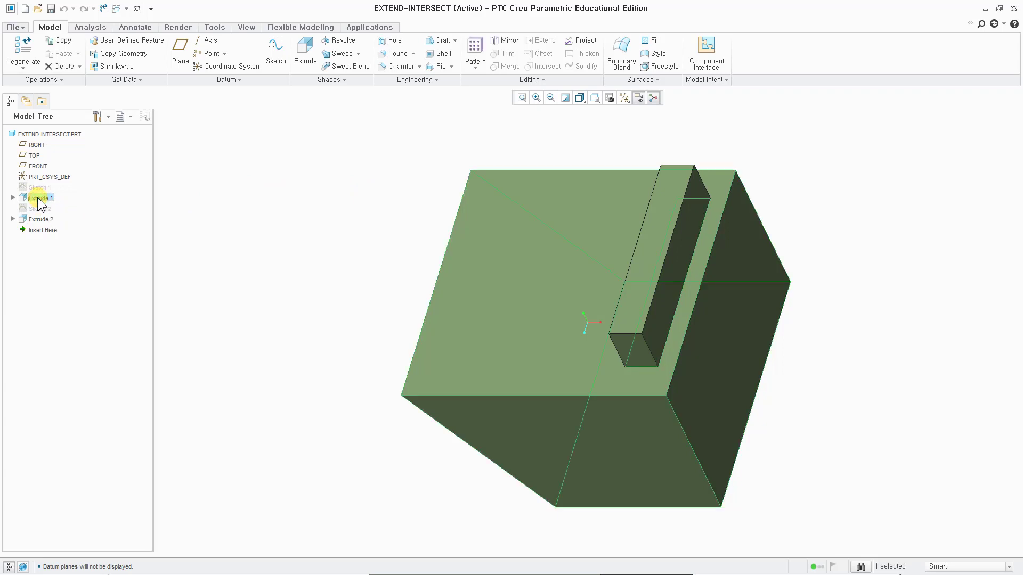
left_click(37, 219)
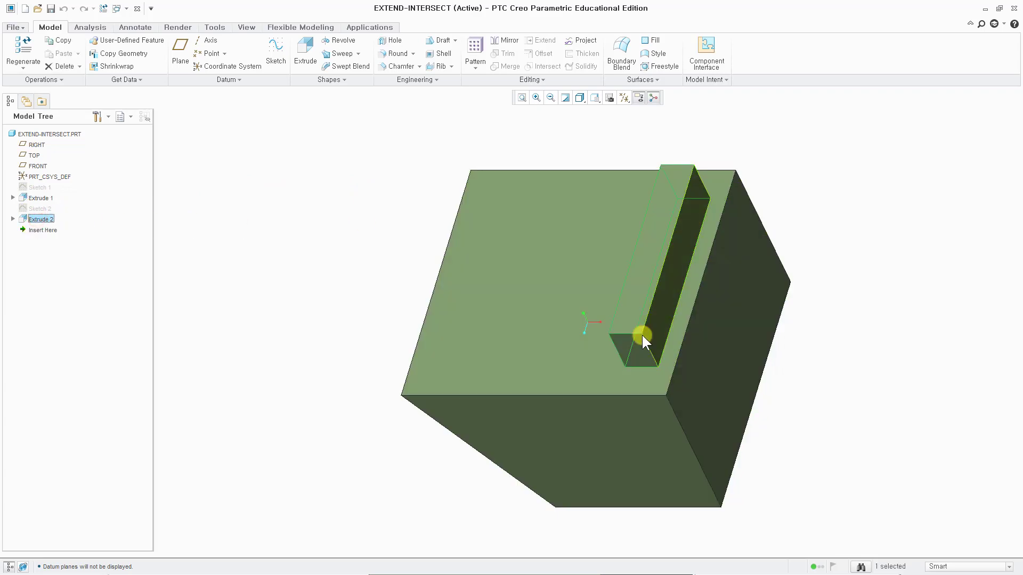
left_click(231, 229)
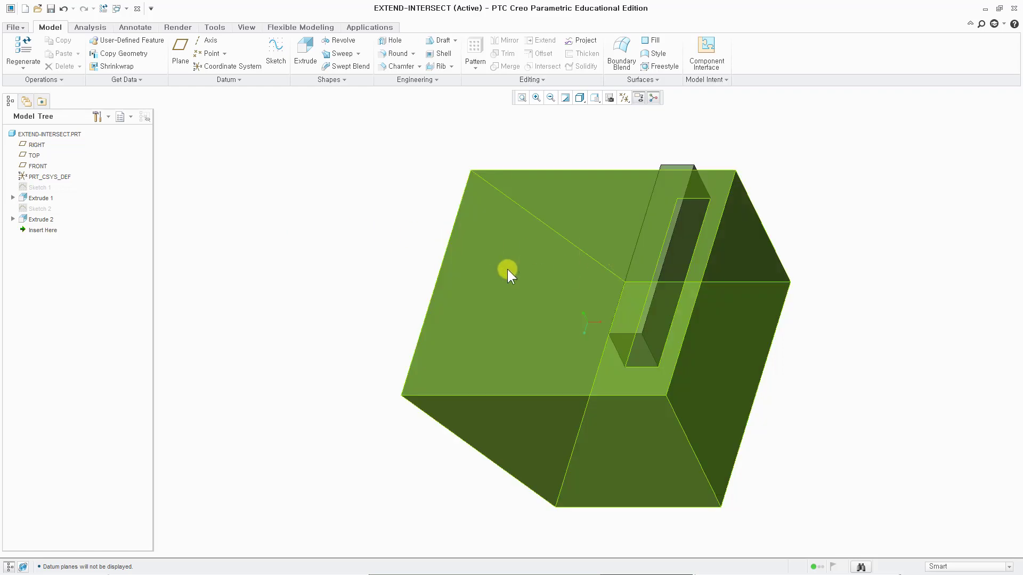
Step: Start a draft on the raised bar's long side face beside the block's vertical side, using the bar's top face as the hinge
left_click(268, 251)
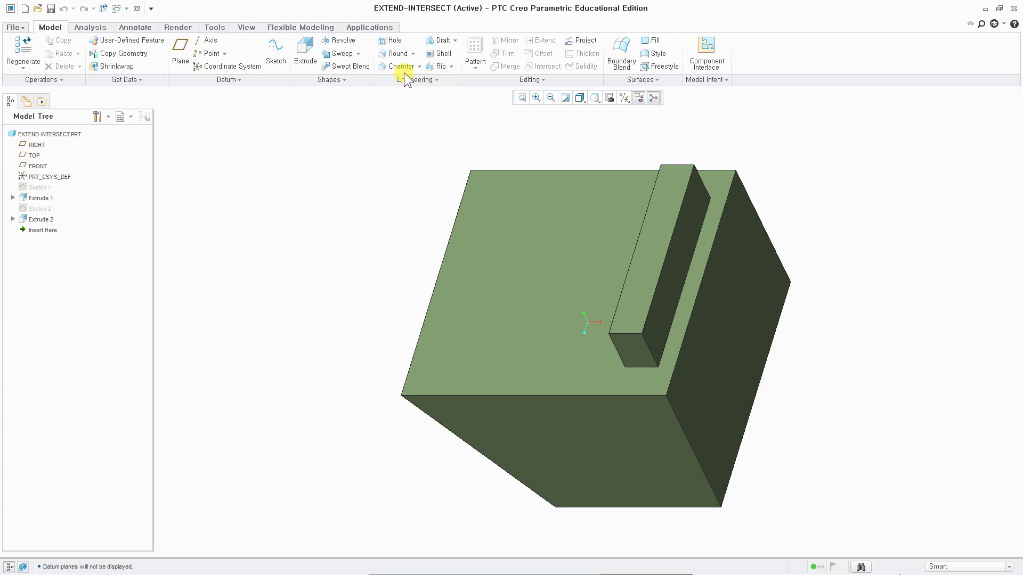
left_click(442, 40)
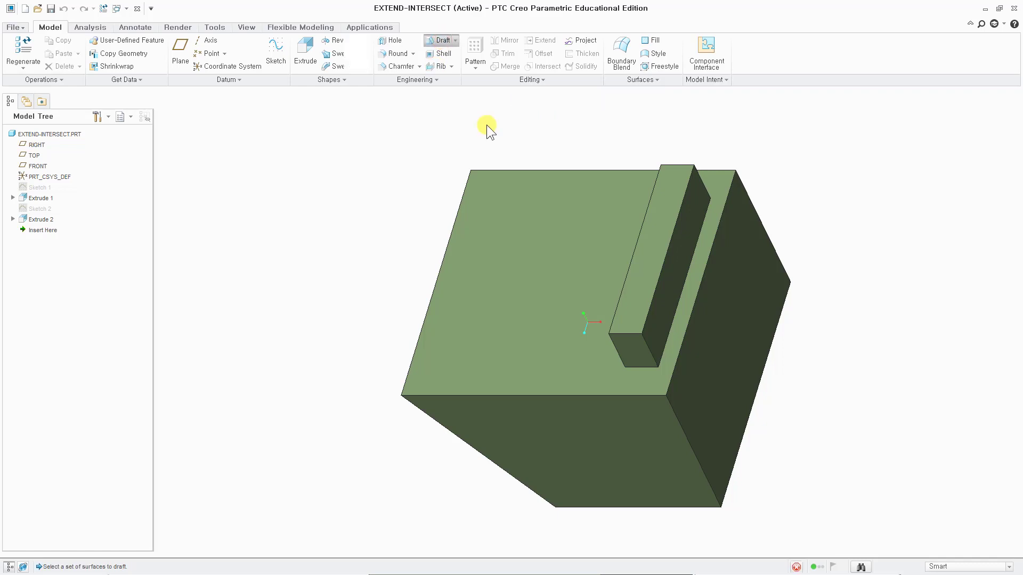
left_click(689, 227)
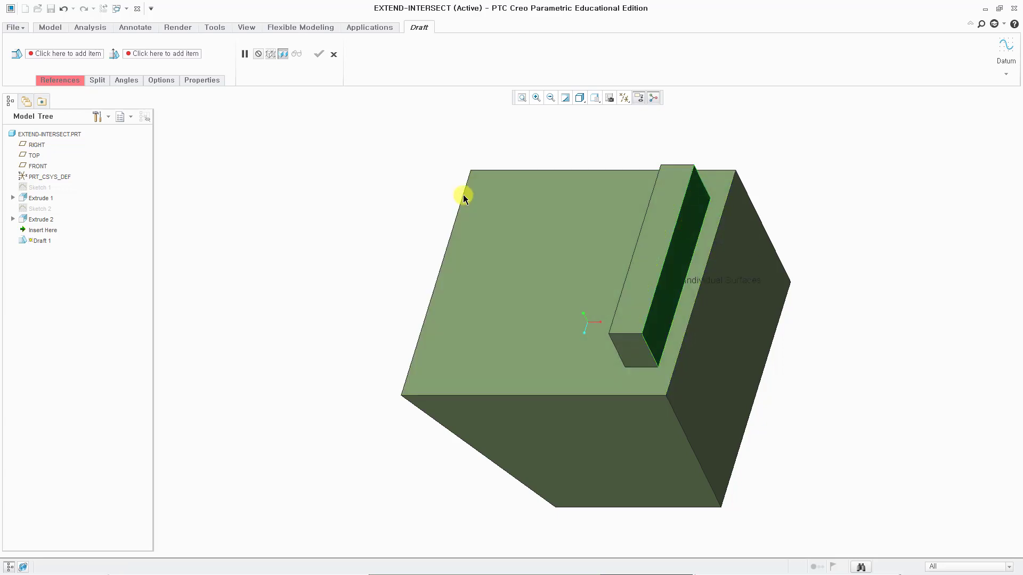
right_click(266, 173)
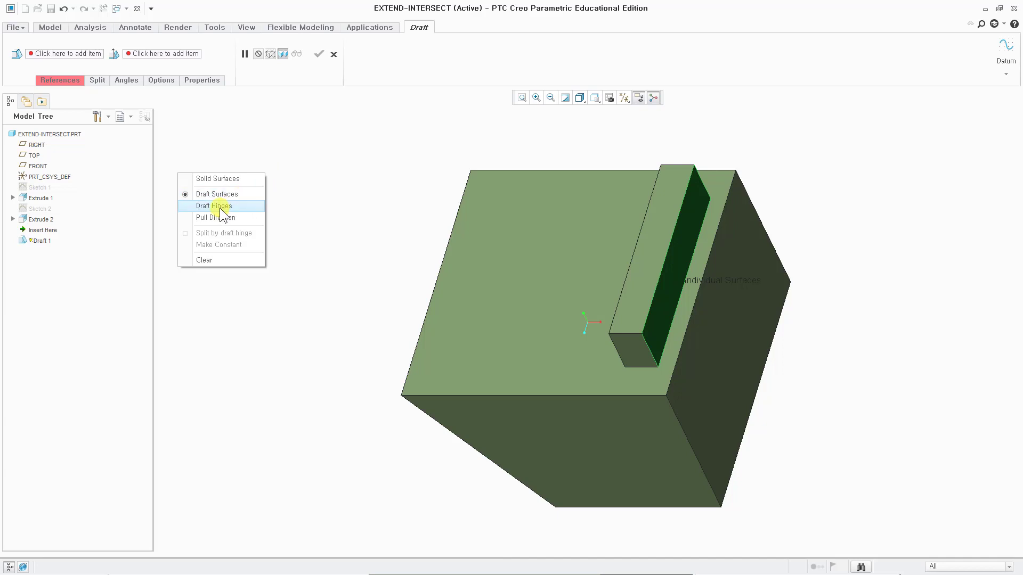
left_click(220, 206)
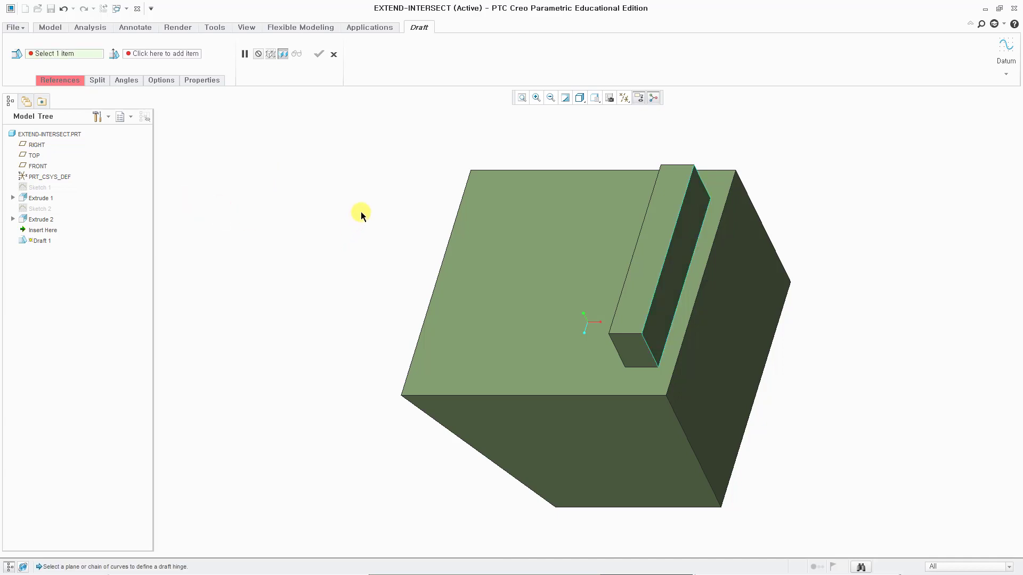
left_click(660, 224)
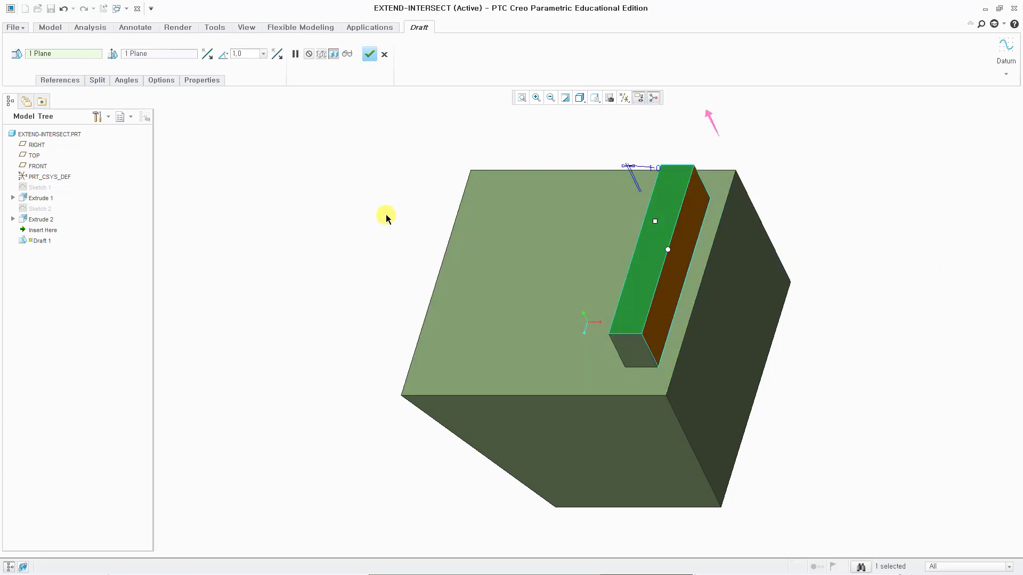
Step: Set the raised bar's draft angle to 30 degrees, sloping the side face outward
left_click_drag(655, 224, 639, 224)
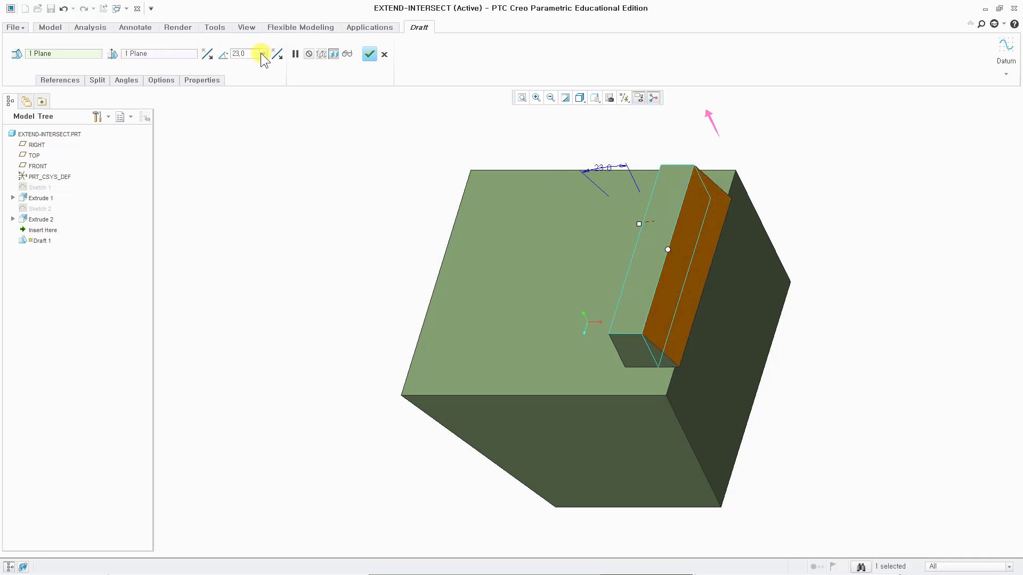
double_click(240, 54)
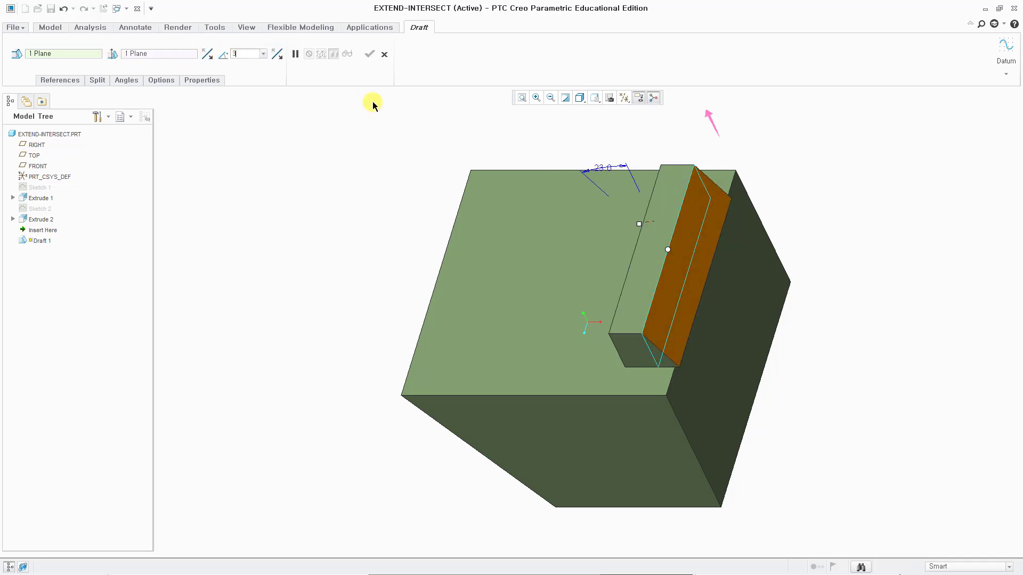
type("30")
key("Return")
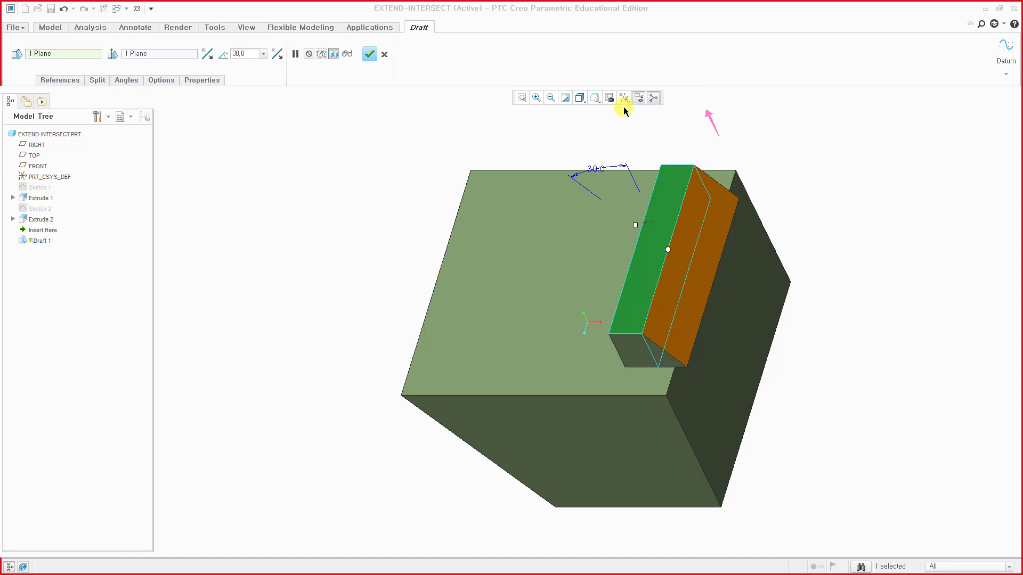
Step: Complete the raised bar's draft, inspect it in the FRONT view and return to the default orientation
left_click(369, 54)
middle_click_drag(327, 319, 717, 327)
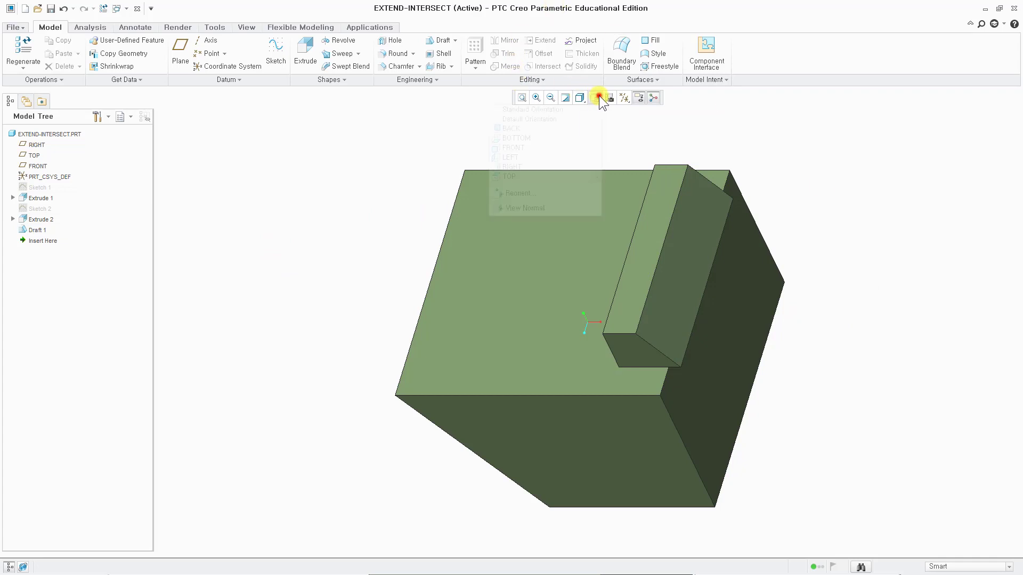
left_click(597, 97)
left_click(508, 148)
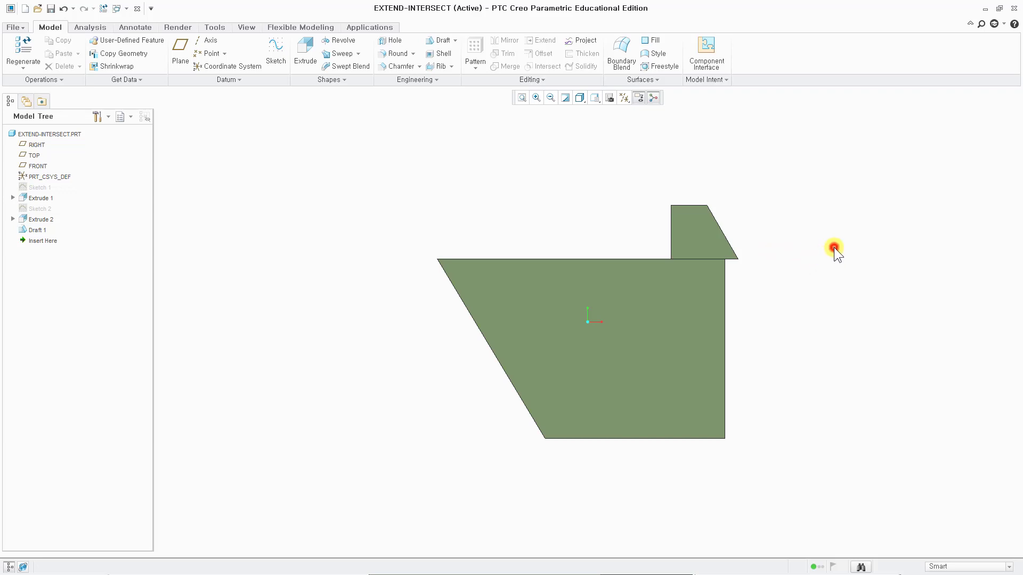
key("ctrl+d")
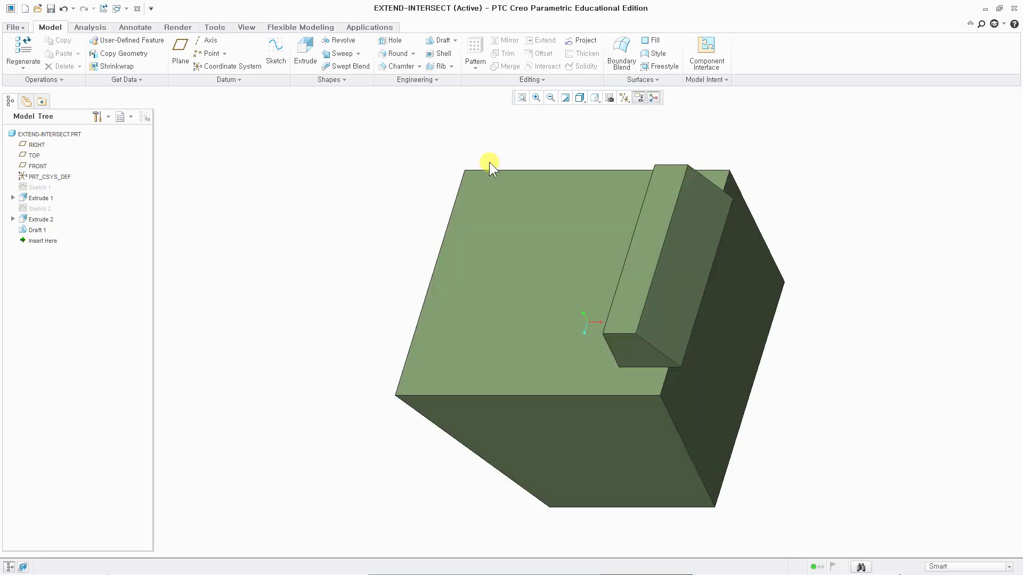
Step: Redefine Draft 1 with the Extend intersect surfaces option enabled and complete the redefinition
right_click(35, 232)
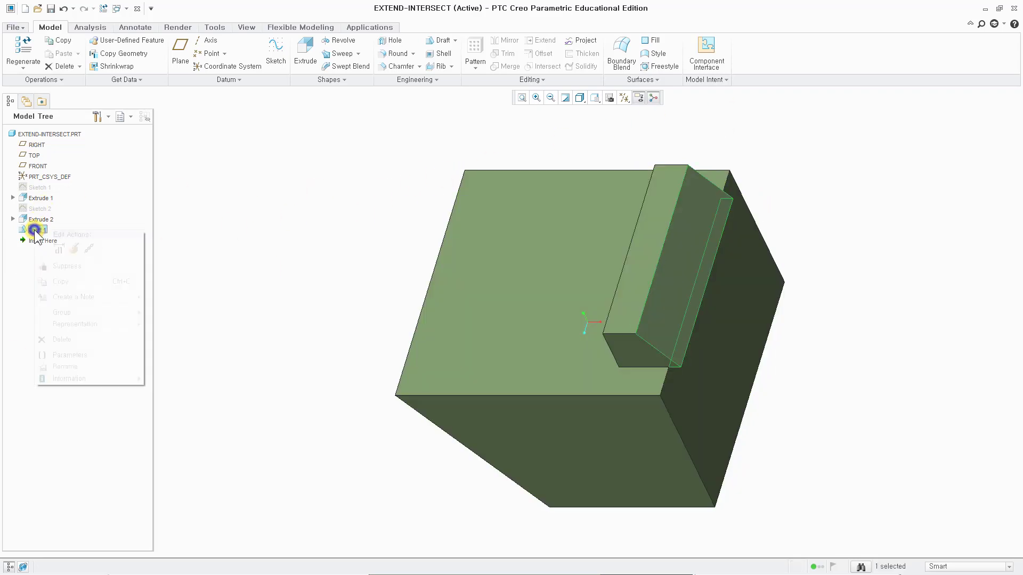
left_click(68, 248)
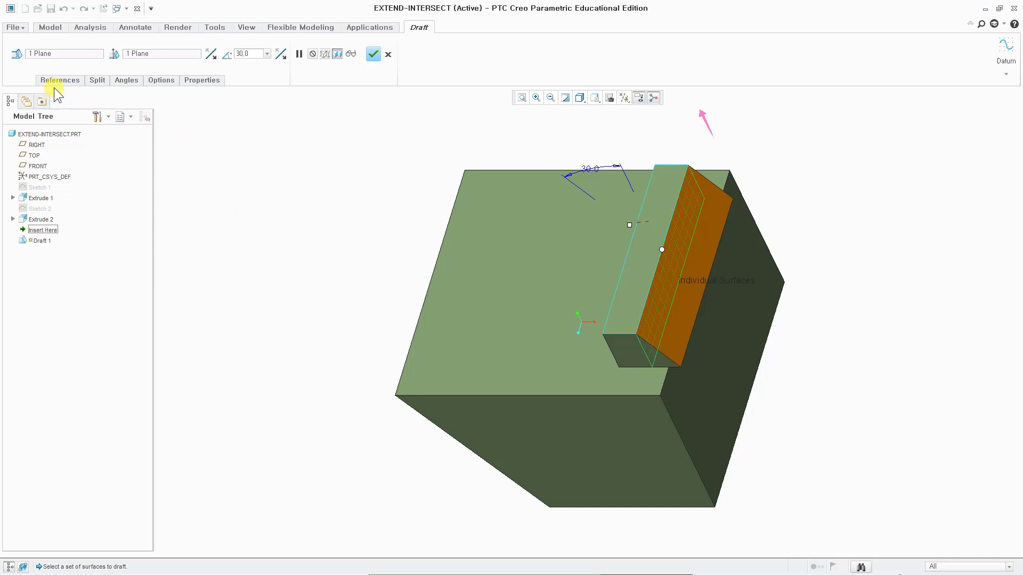
left_click(158, 80)
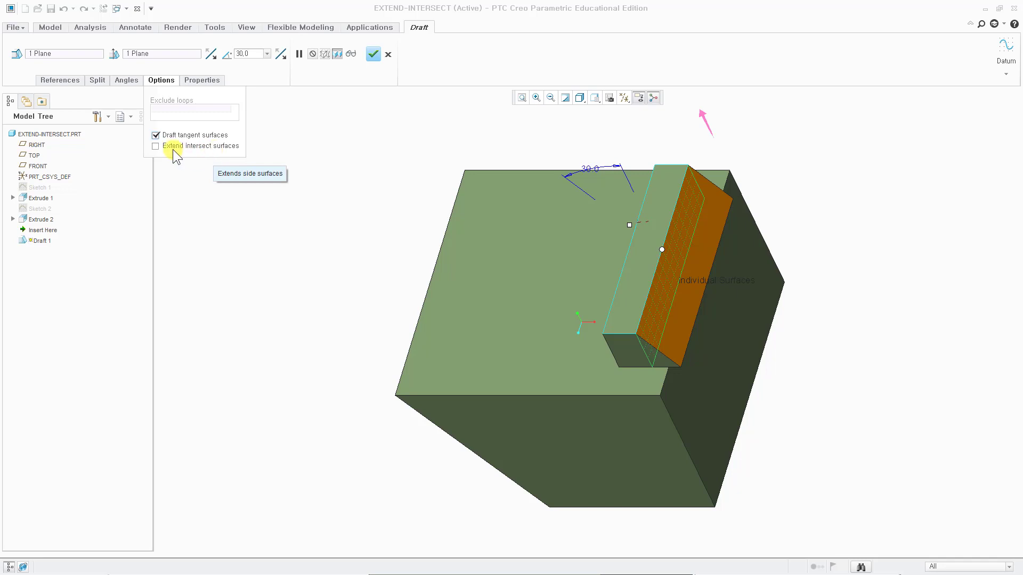
left_click(155, 146)
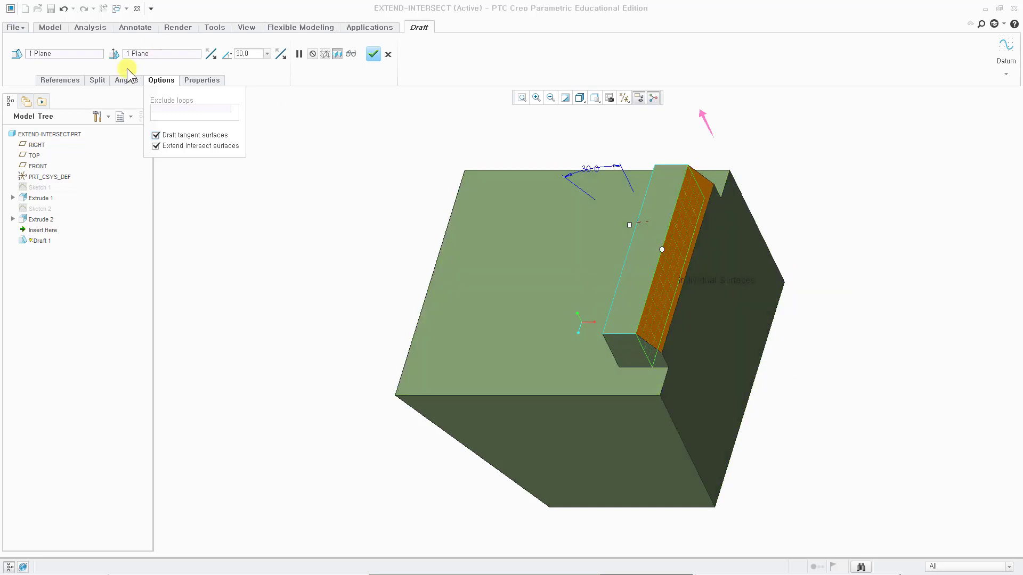
left_click(373, 54)
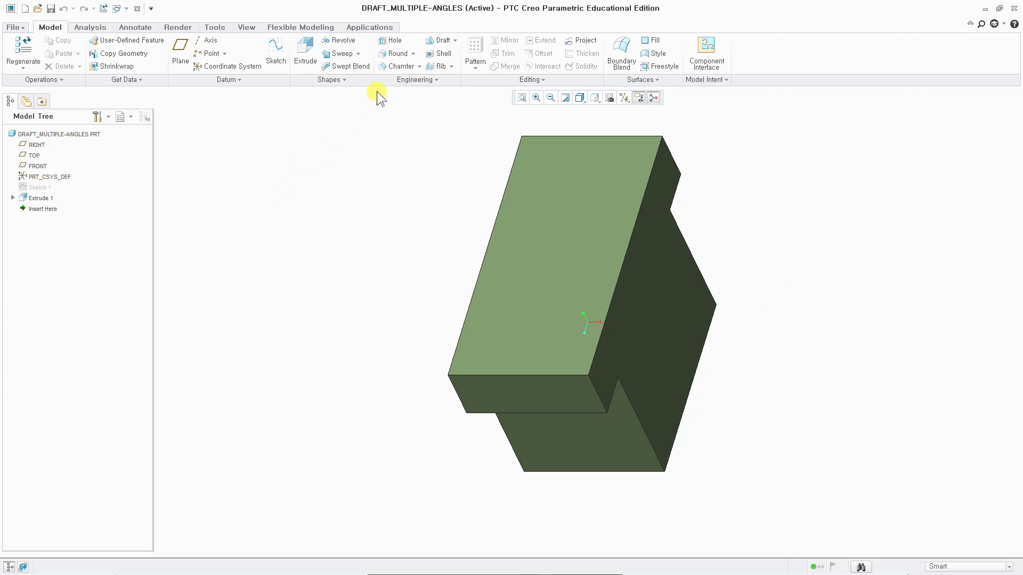
Step: Start a draft on the stepped side face of the DRAFT_MULTIPLE-ANGLES part, using its top face as the hinge
left_click(436, 42)
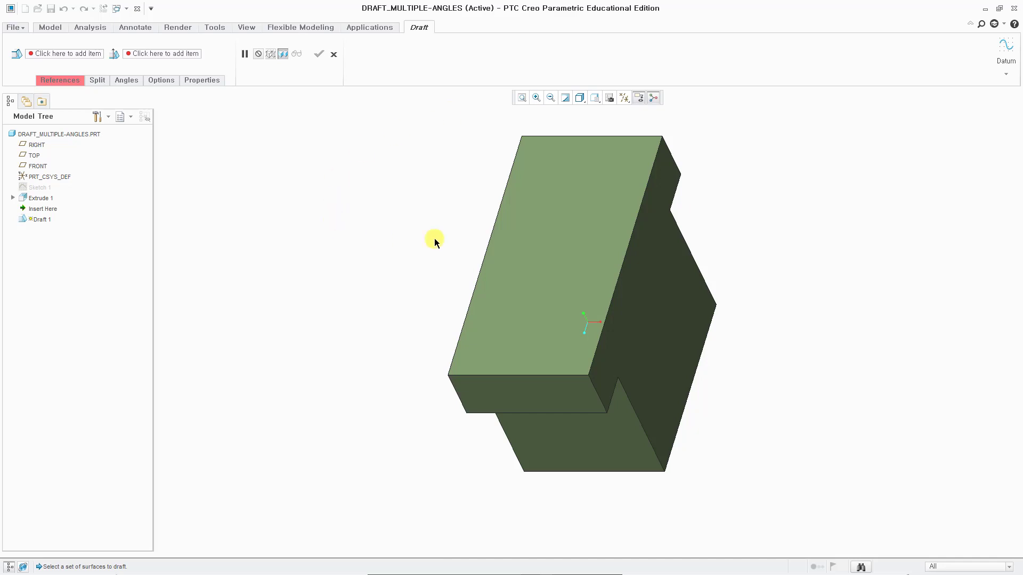
left_click(653, 277)
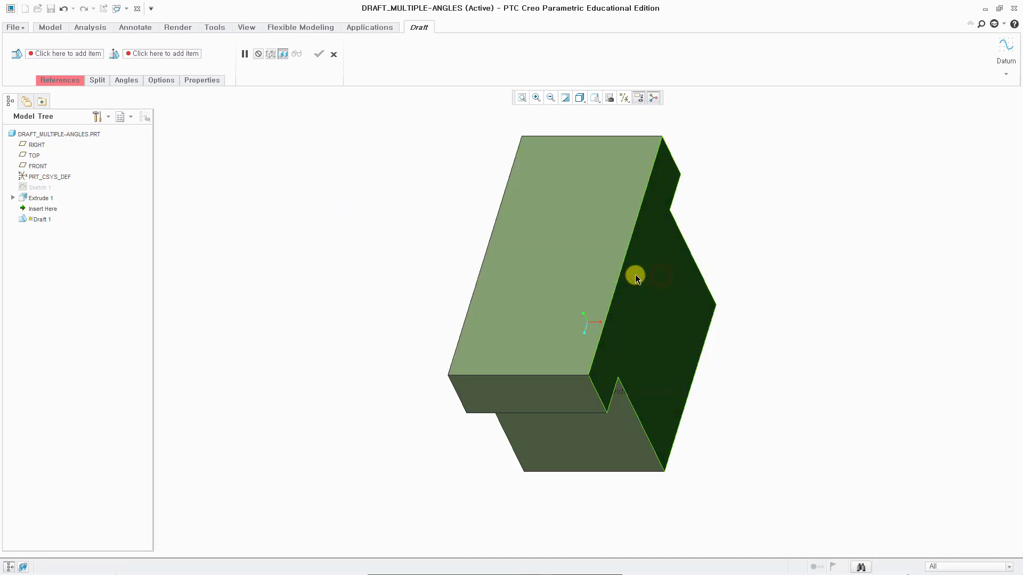
right_click(331, 213)
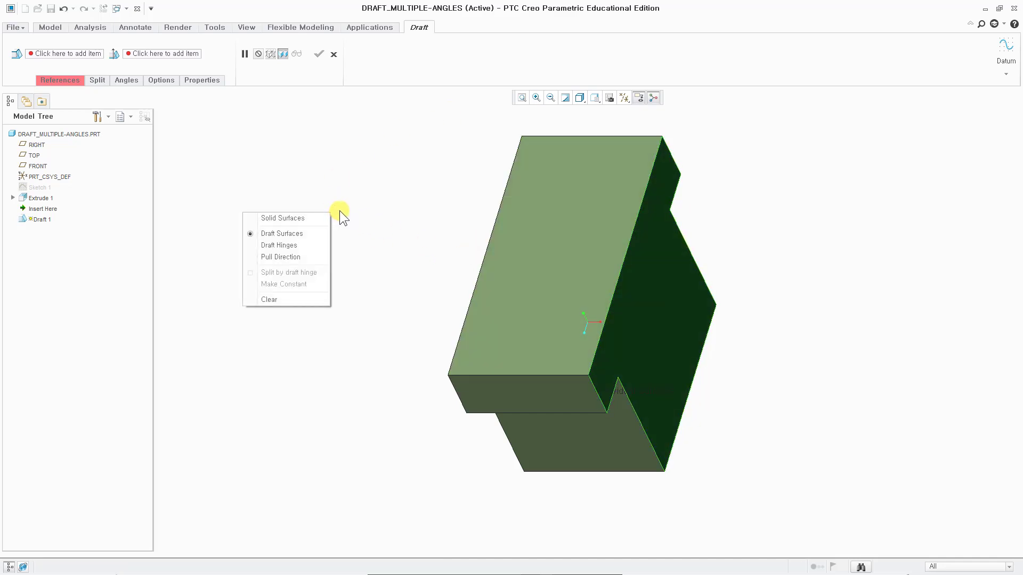
left_click(285, 245)
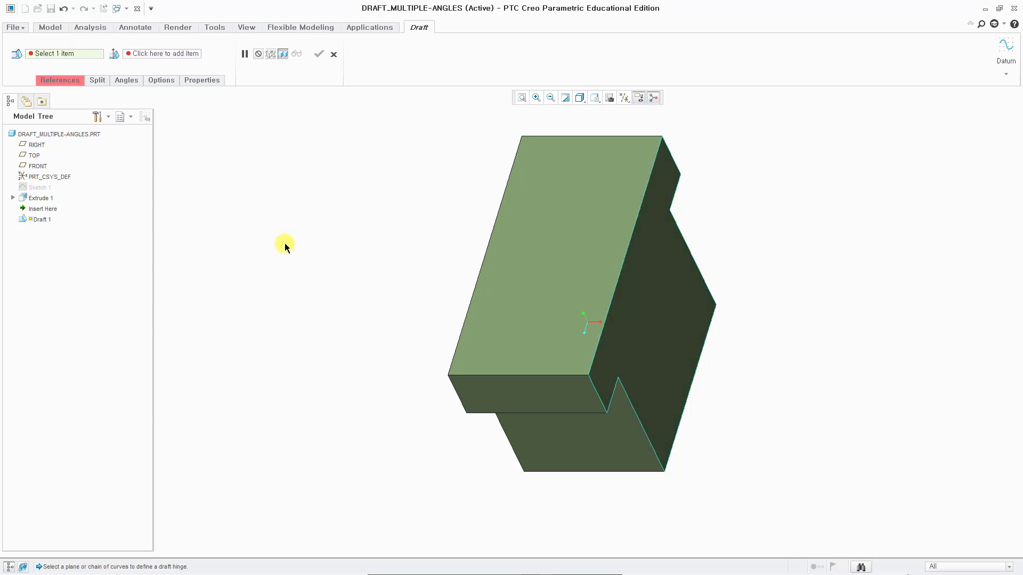
left_click(563, 245)
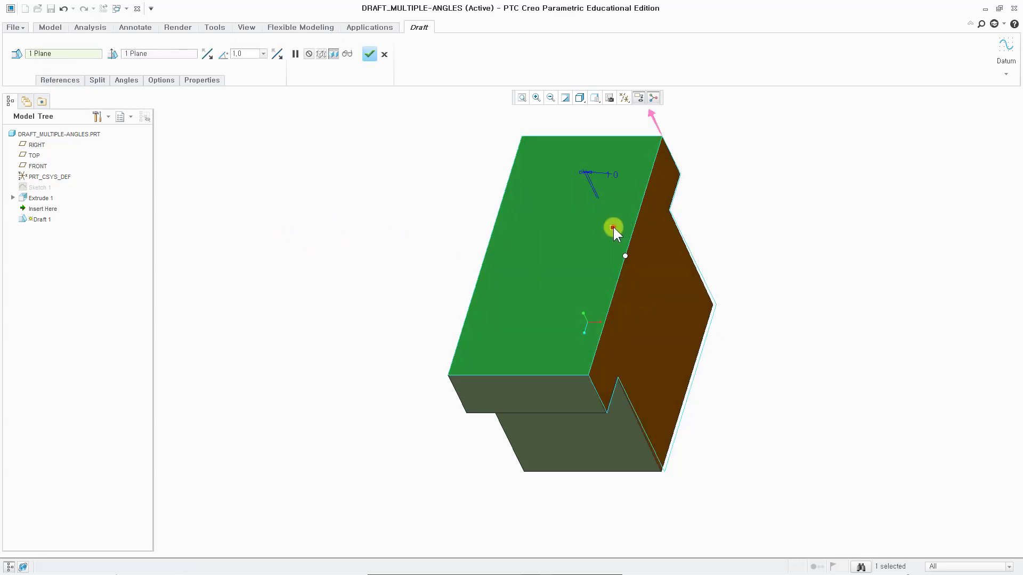
Step: Set the stepped side face's draft angle to 10 degrees, sloping it outward
left_click_drag(613, 228, 597, 232)
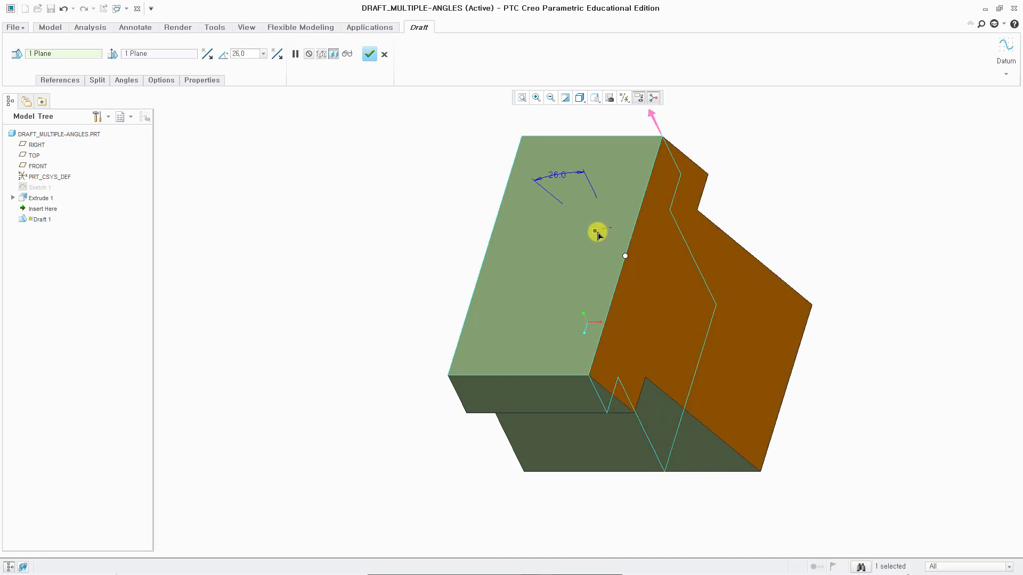
left_click_drag(597, 233, 600, 233)
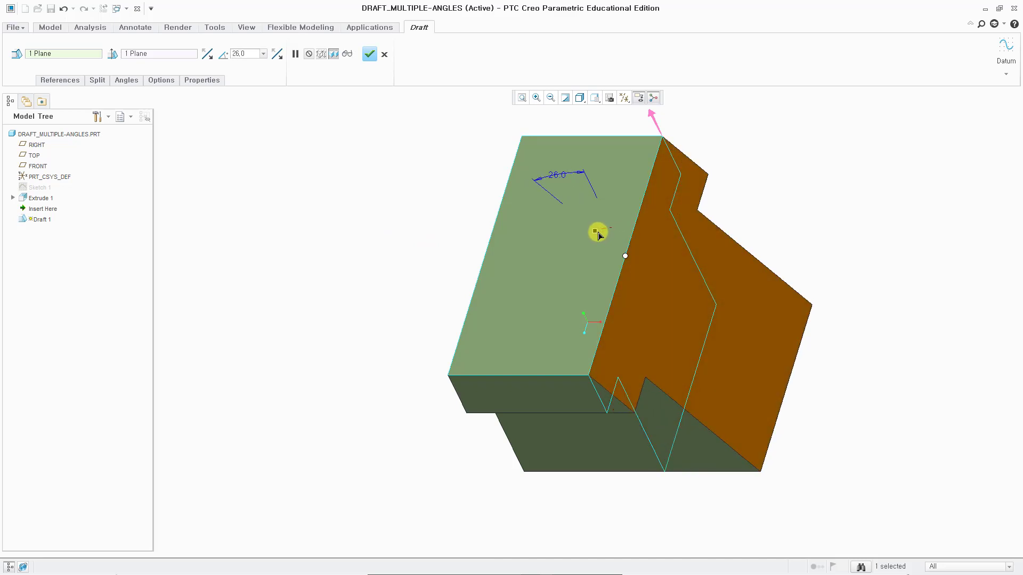
double_click(238, 54)
type("10")
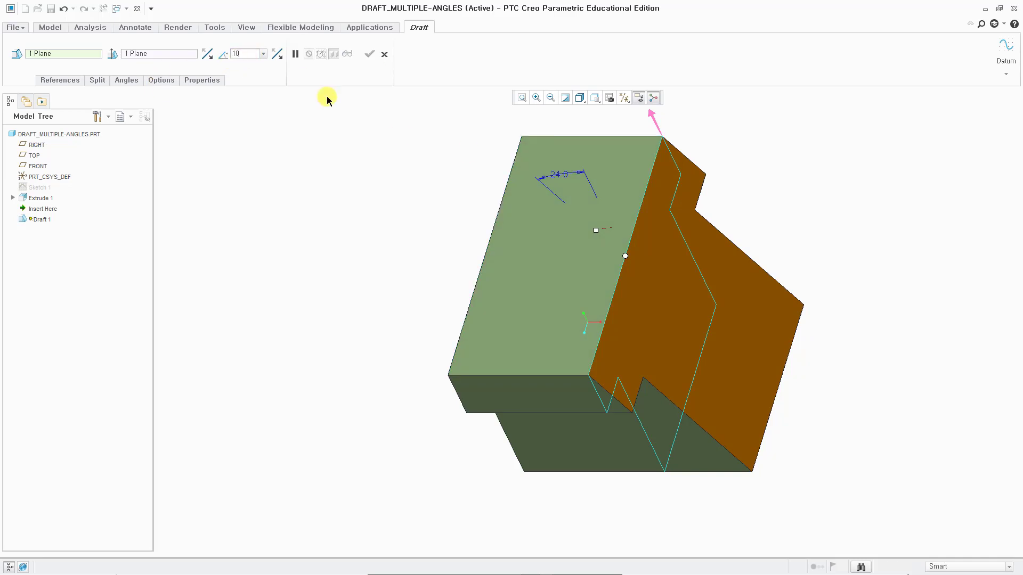
key("Return")
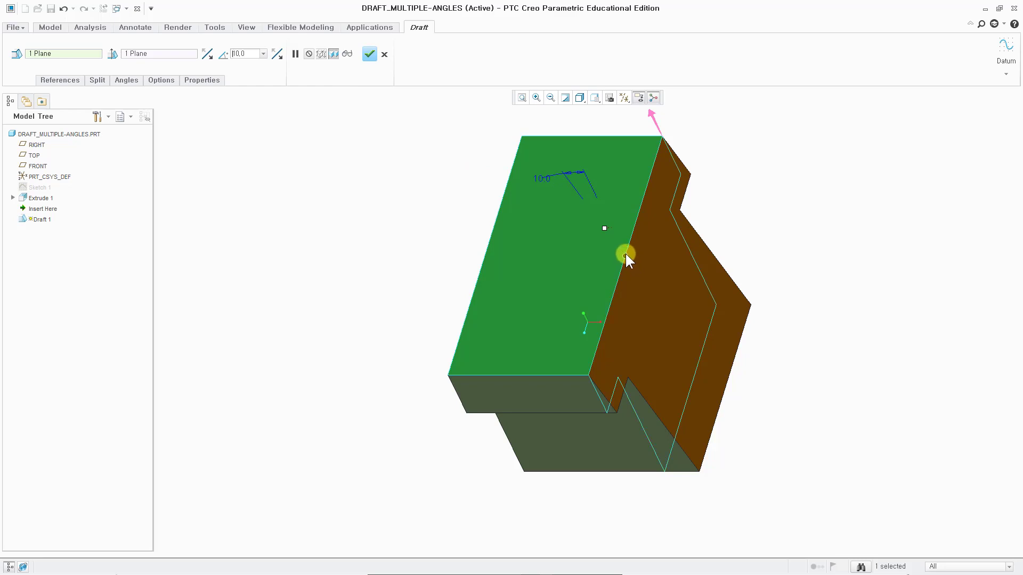
left_click(516, 255)
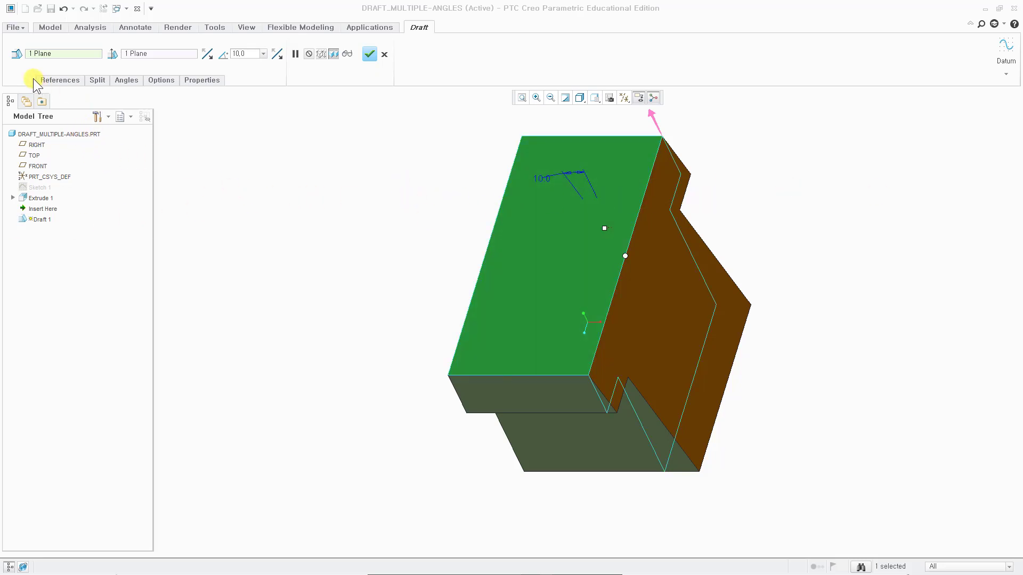
Step: Add a second angle to the draft of the stepped side face and widen the Reference column of the angle table
left_click(128, 80)
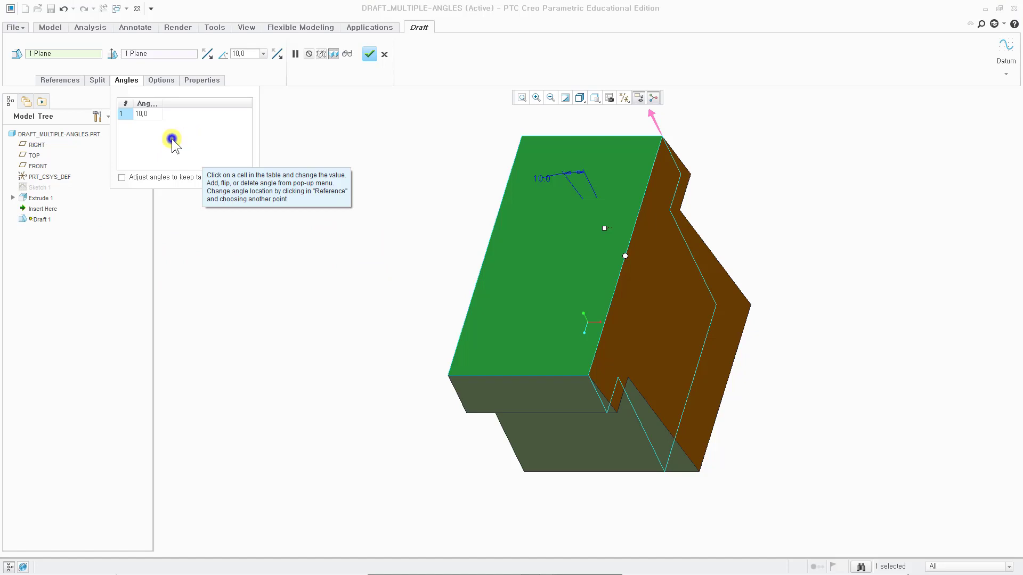
right_click(313, 153)
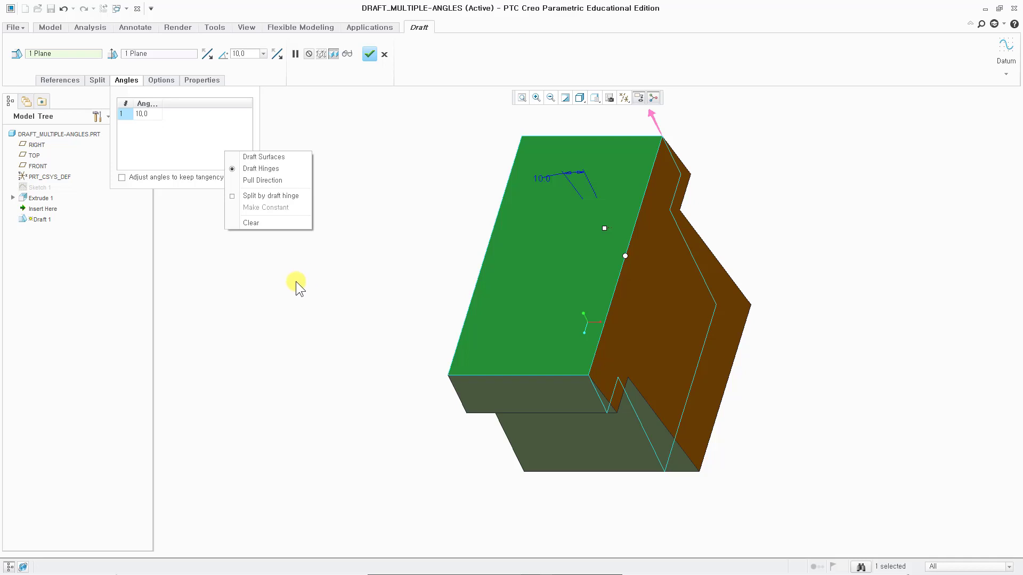
left_click(148, 114)
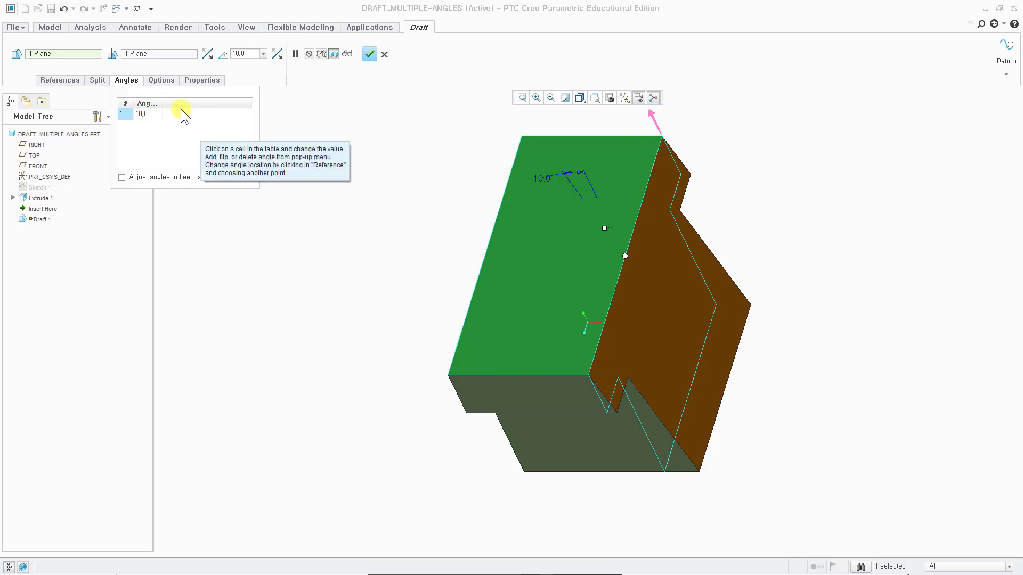
right_click(123, 114)
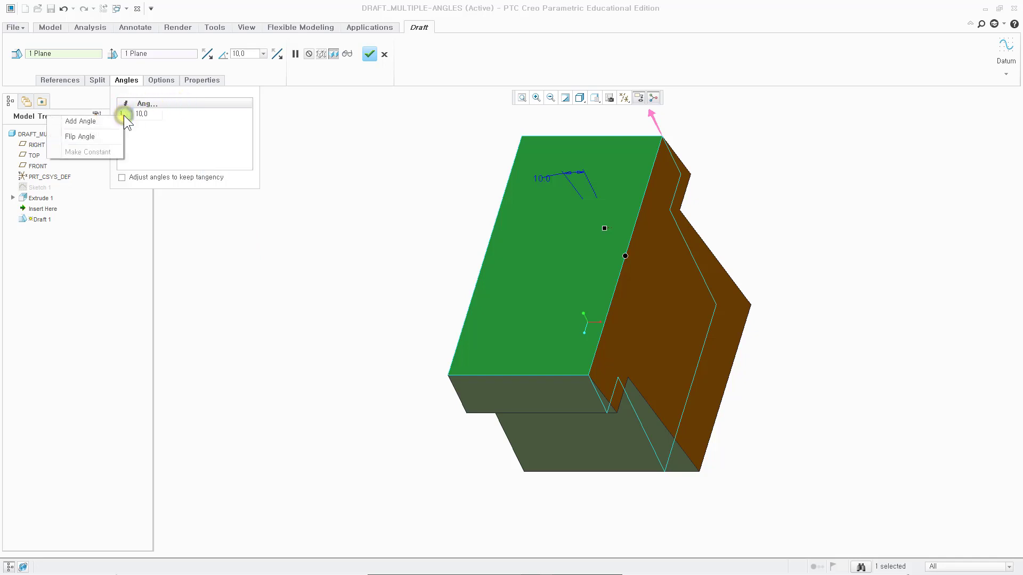
left_click(219, 103)
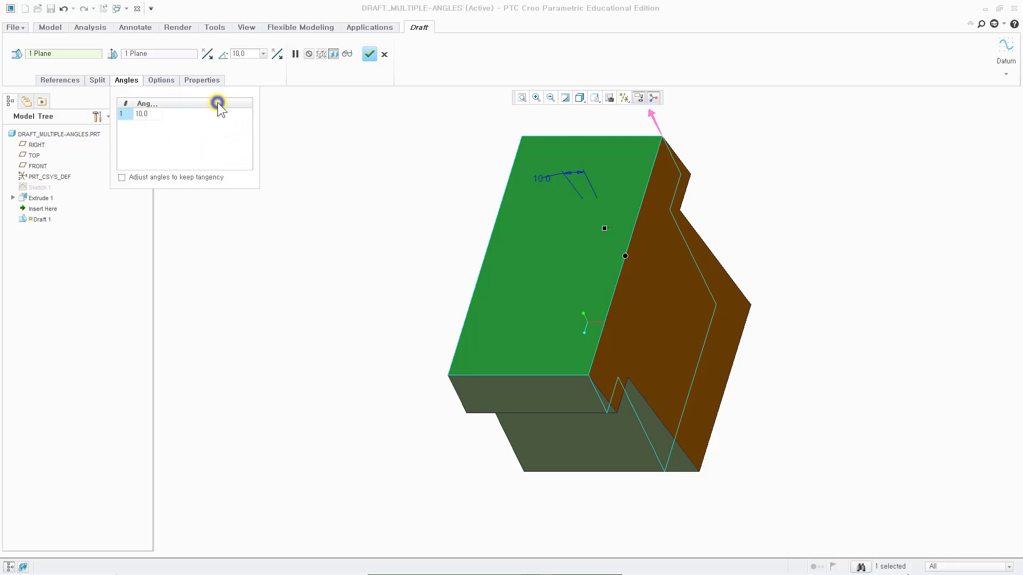
right_click(128, 114)
left_click(187, 114)
right_click(126, 114)
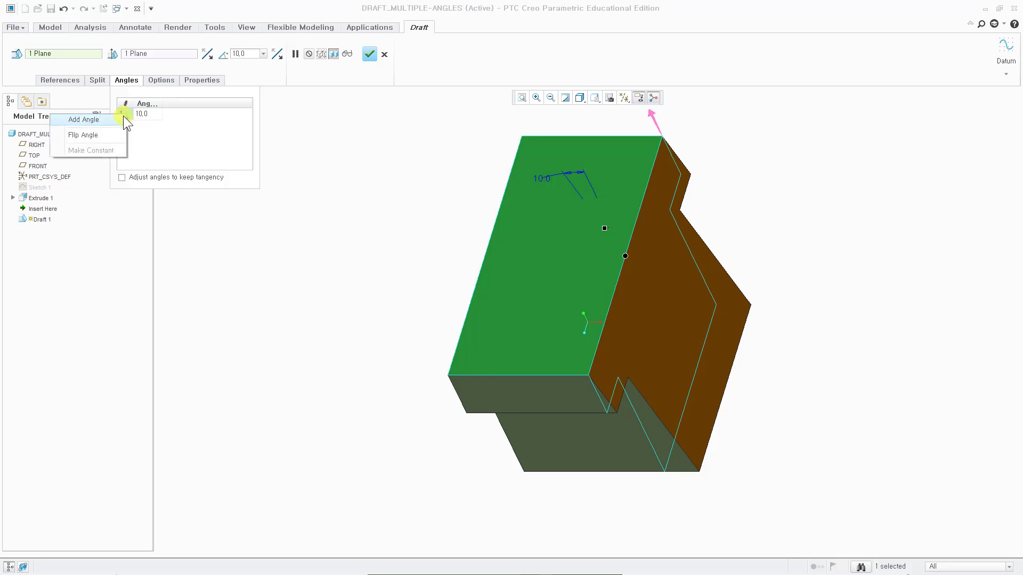
left_click(81, 120)
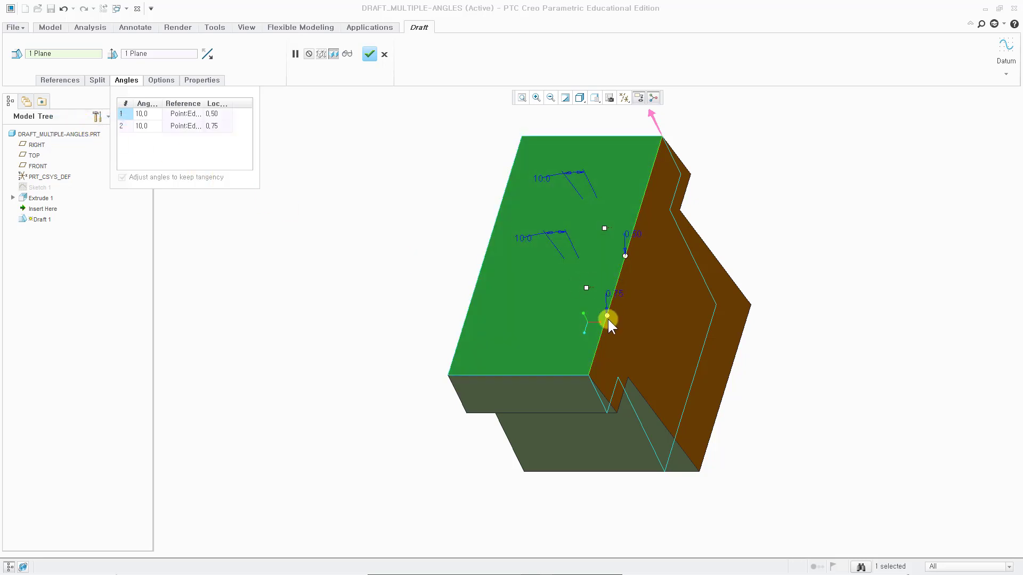
left_click(622, 254)
left_click_drag(205, 104, 243, 109)
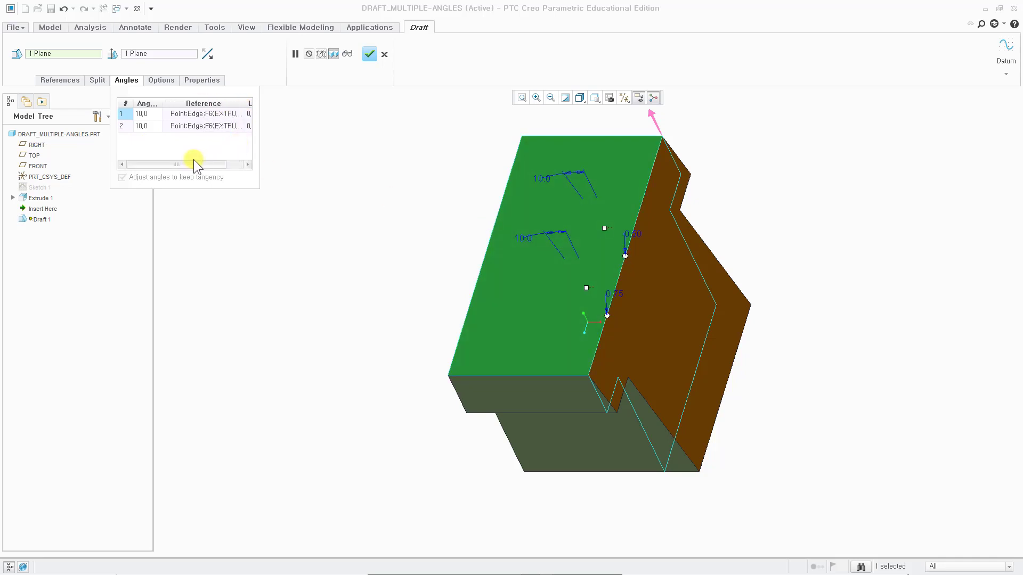
Step: Narrow the Reference column of the draft's angle table so that the location column fits in view
left_click_drag(192, 161, 210, 162)
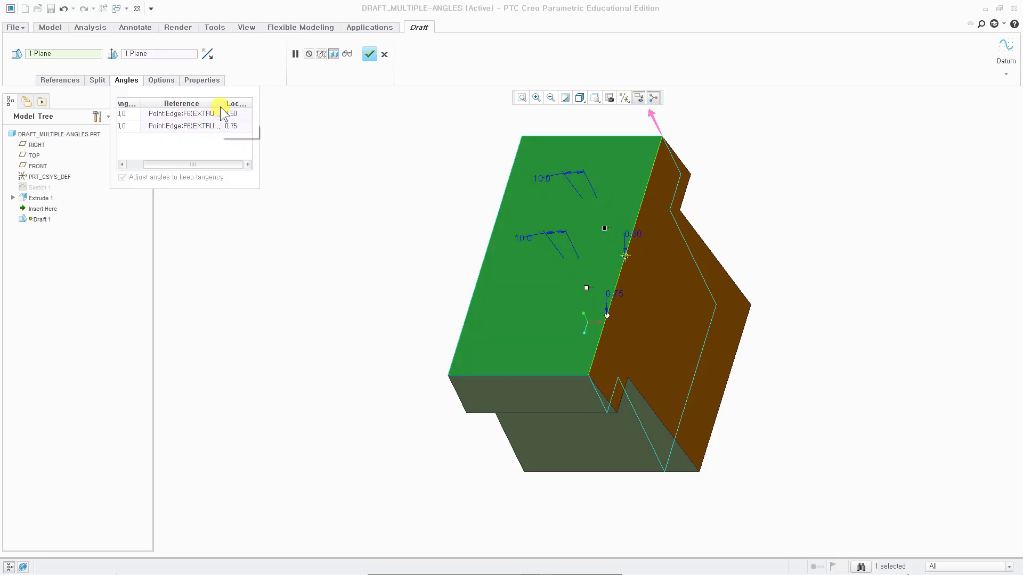
mouse_move(224, 103)
left_mouse_down()
mouse_move(193, 107)
mouse_move(206, 107)
left_mouse_up()
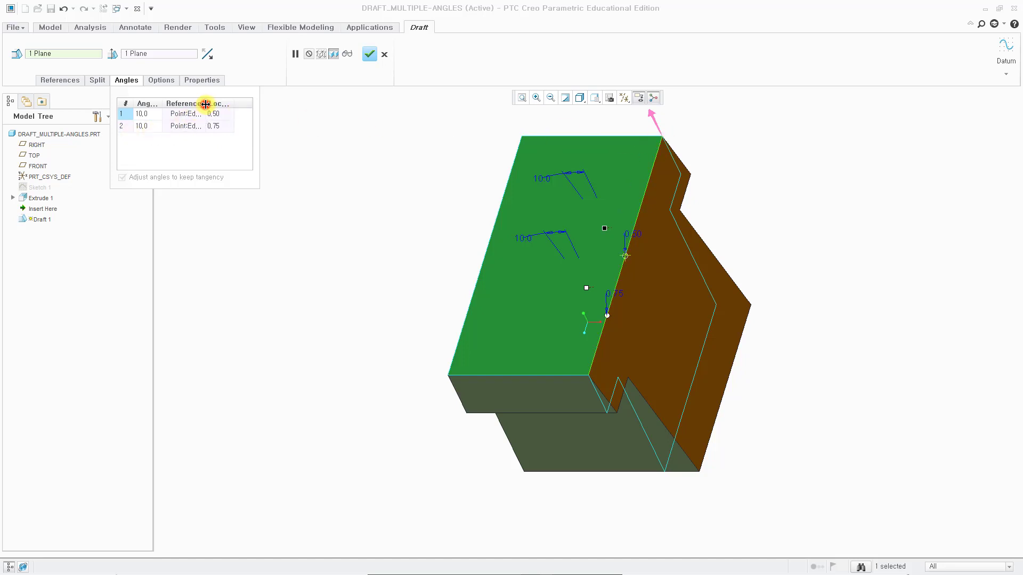
mouse_move(205, 105)
left_mouse_down()
mouse_move(240, 108)
mouse_move(208, 105)
left_mouse_up()
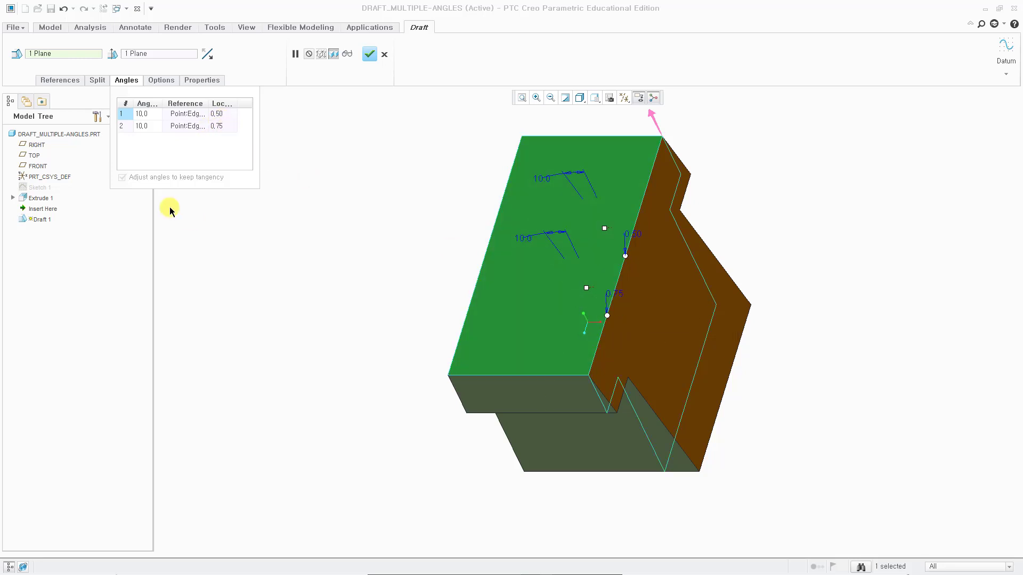
Step: Add a third angle to the draft of the stepped side face and set its location to 0.25
right_click(129, 125)
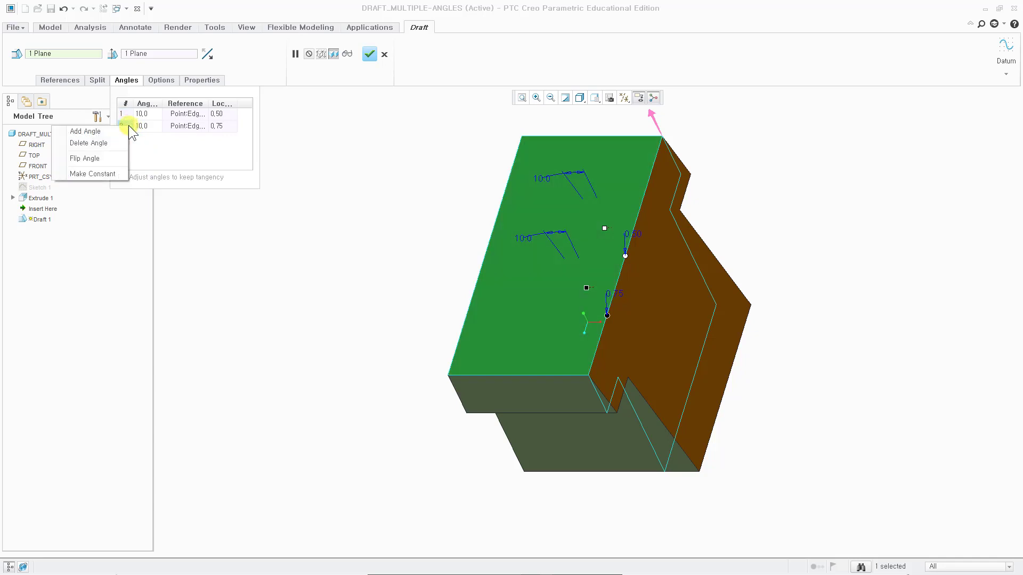
left_click(82, 133)
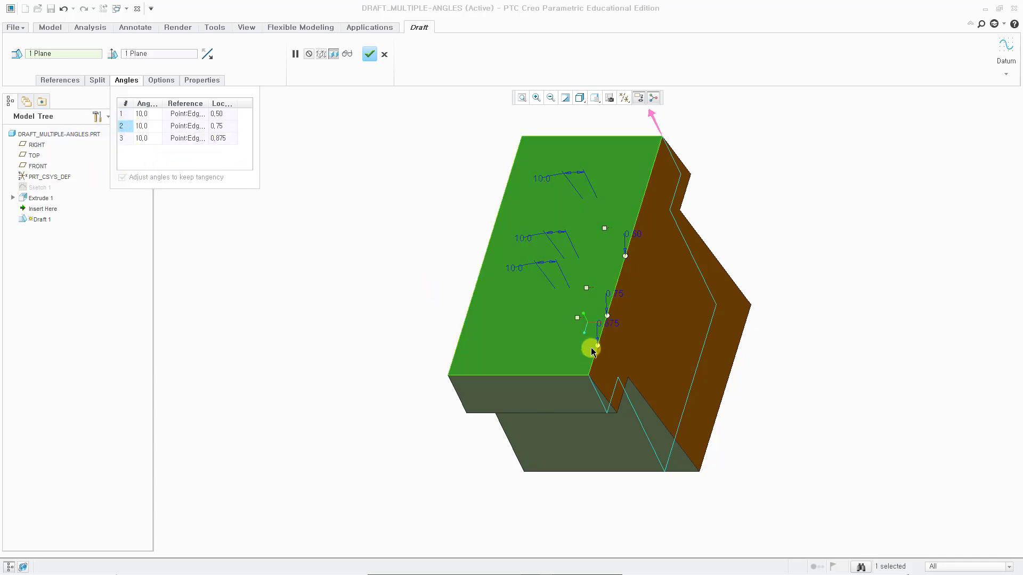
left_click(229, 138)
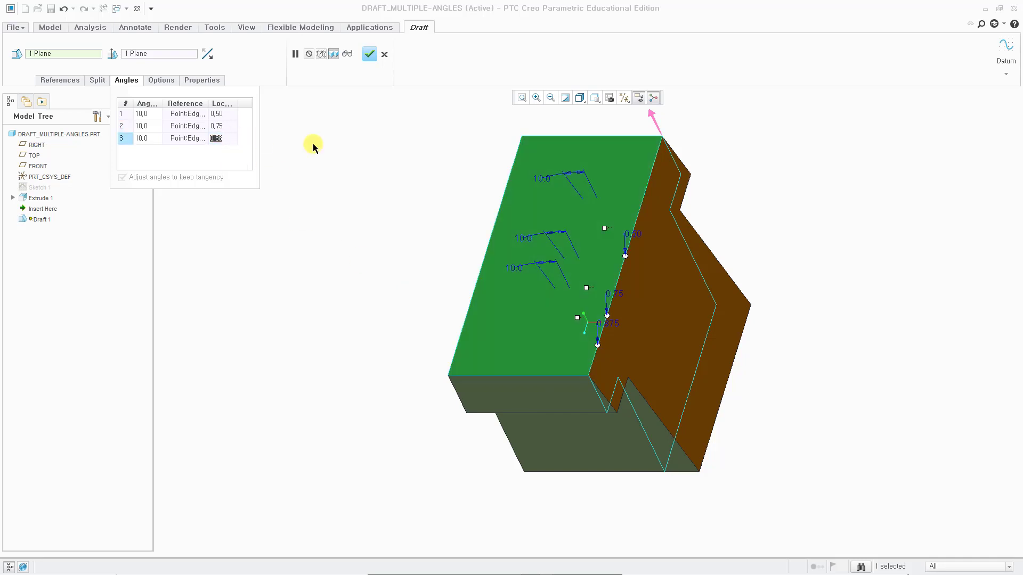
type("0,25")
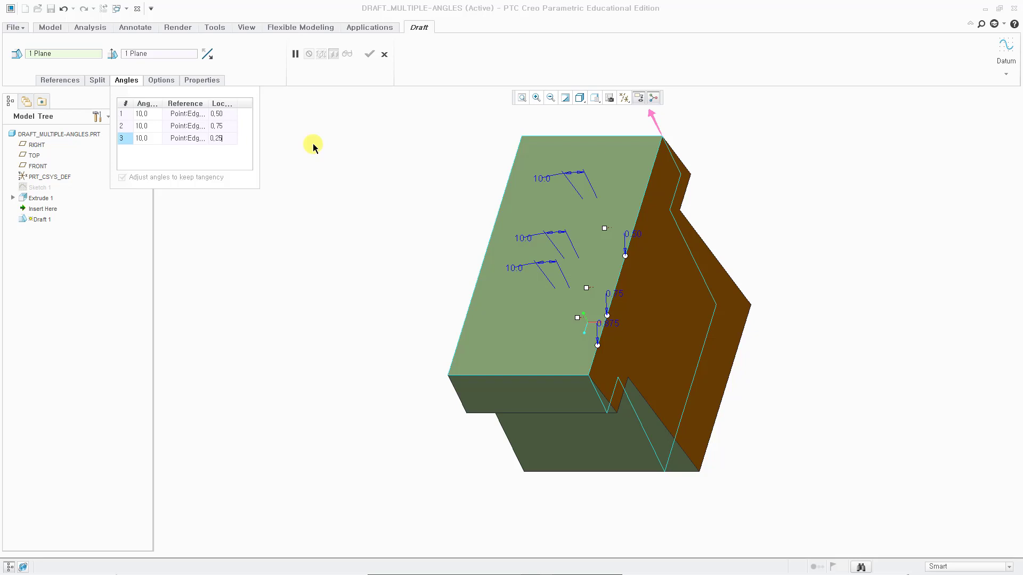
key("Return")
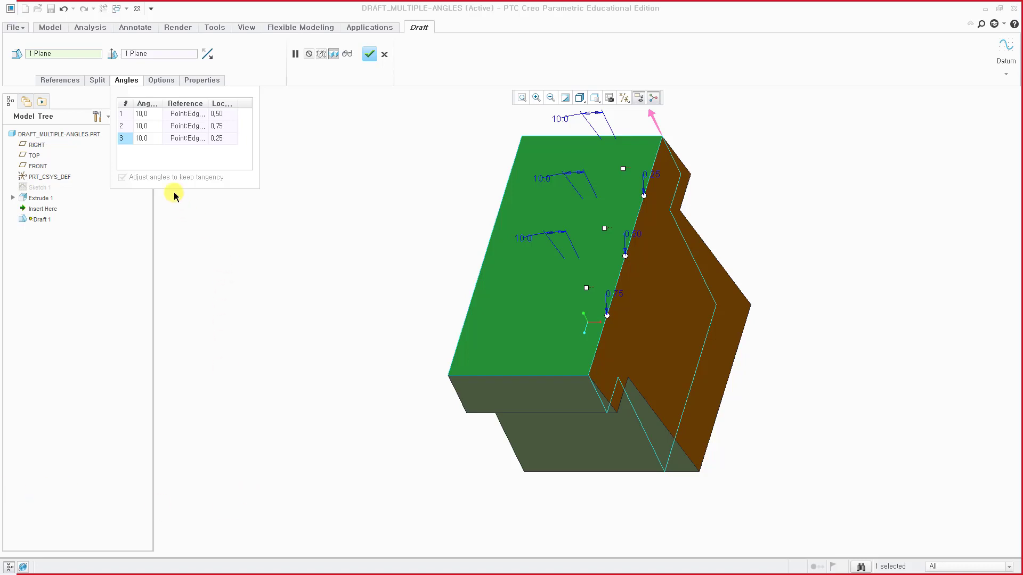
Step: Keep the first draft angle as it is and set the second one, at location 0.75, to 15 degrees
double_click(149, 115)
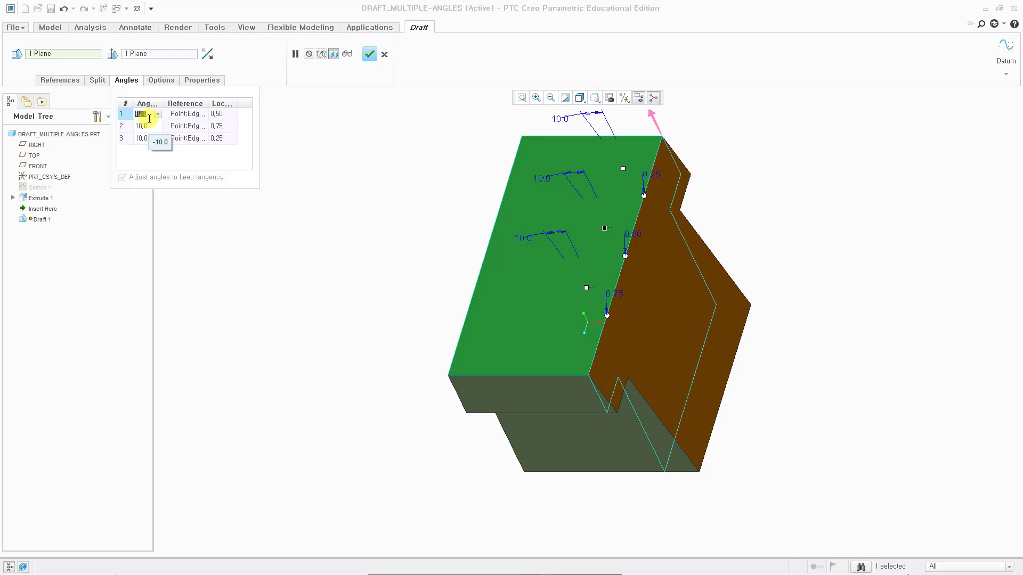
key("Return")
double_click(142, 126)
type("1")
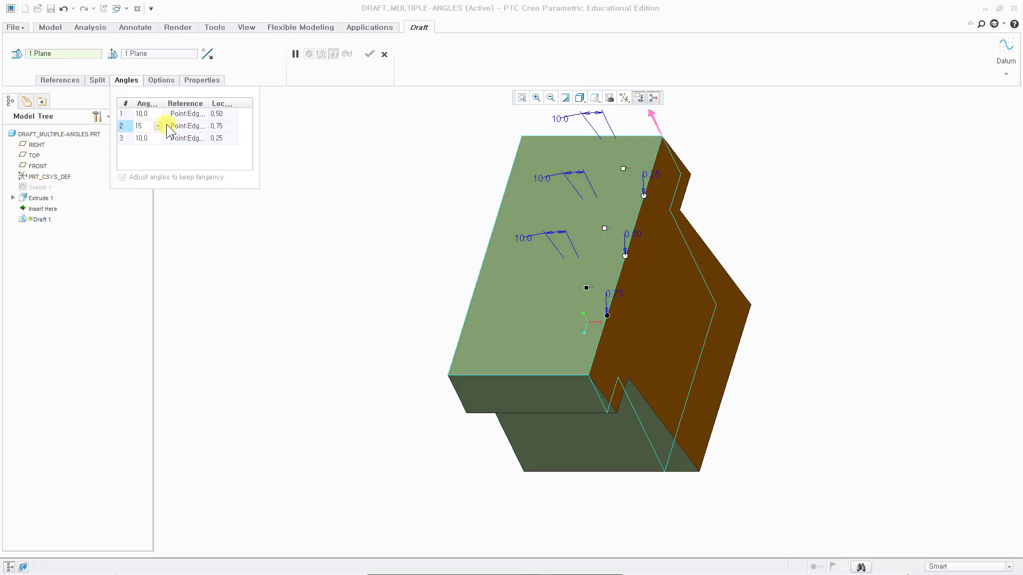
type("5")
key("Return")
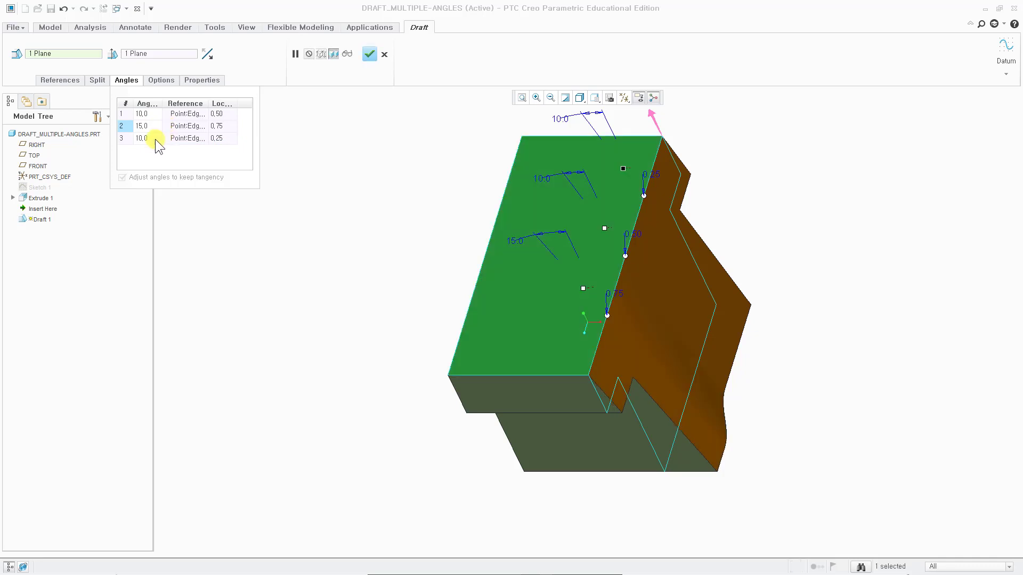
Step: Set the third draft angle, at location 0.25, to 8 degrees
double_click(148, 139)
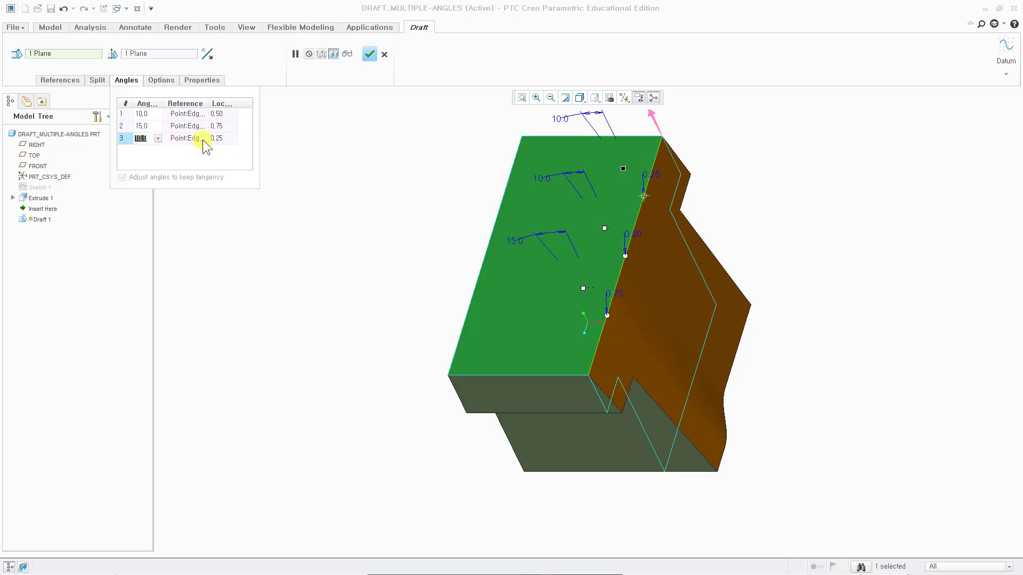
type("0,")
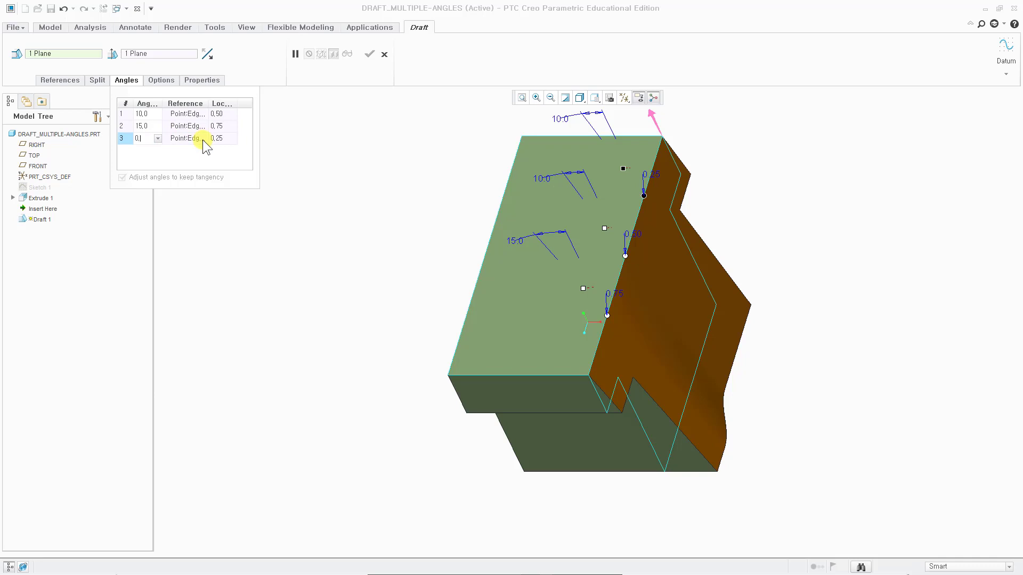
type("8")
key("Return")
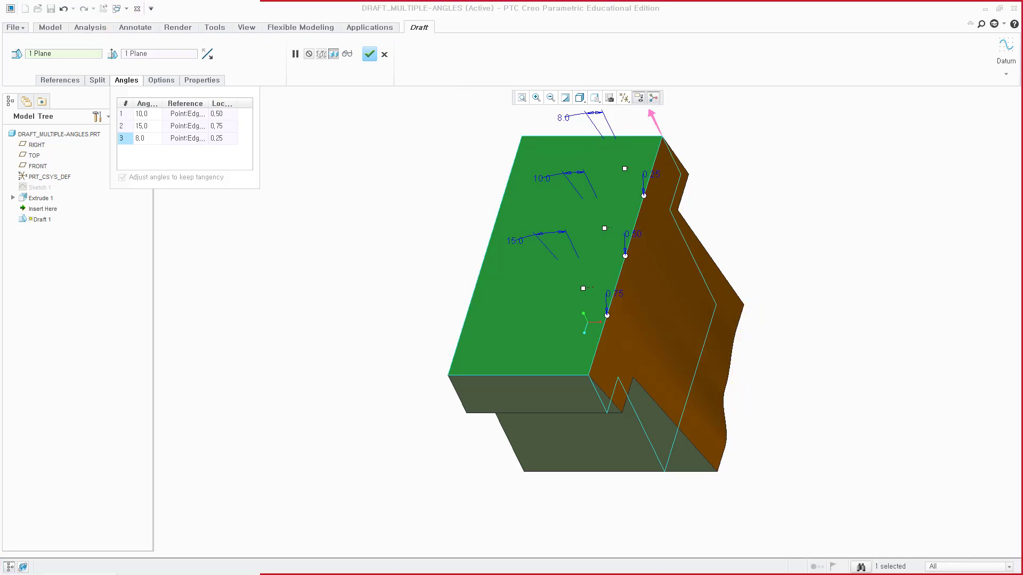
Step: Flip the second draft angle to the opposite side and complete the multiple-angle draft
double_click(146, 126)
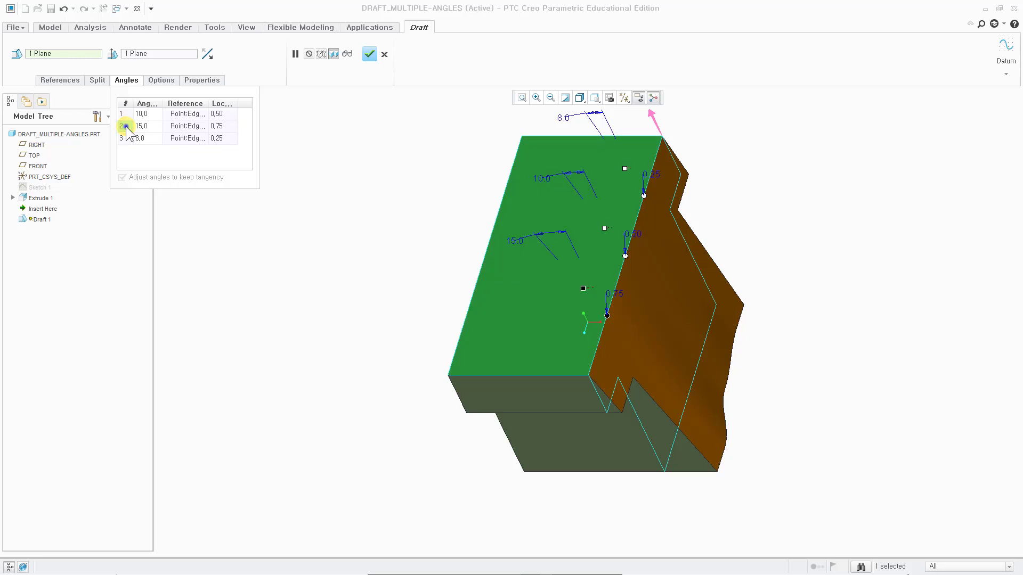
right_click(125, 126)
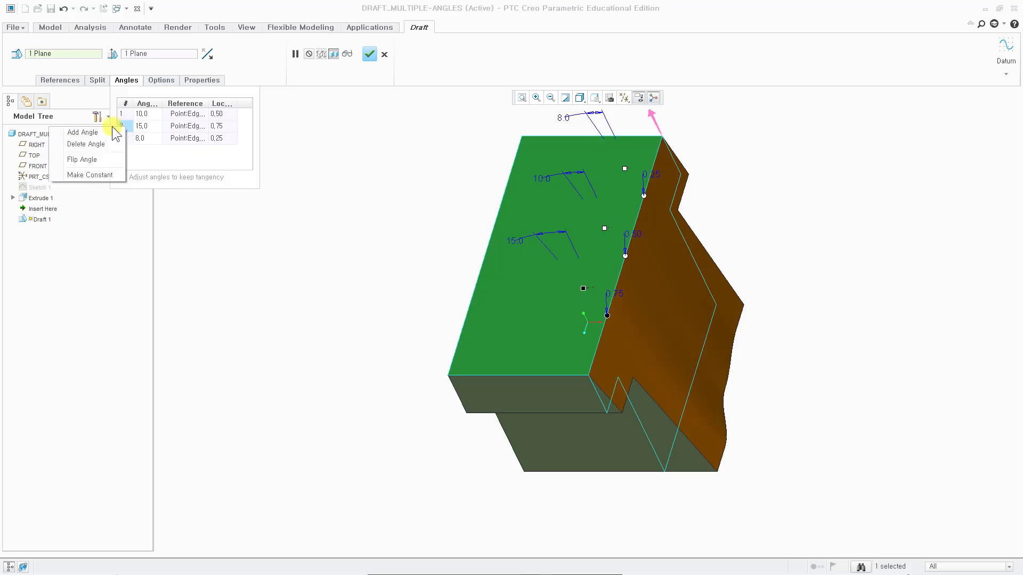
left_click(95, 162)
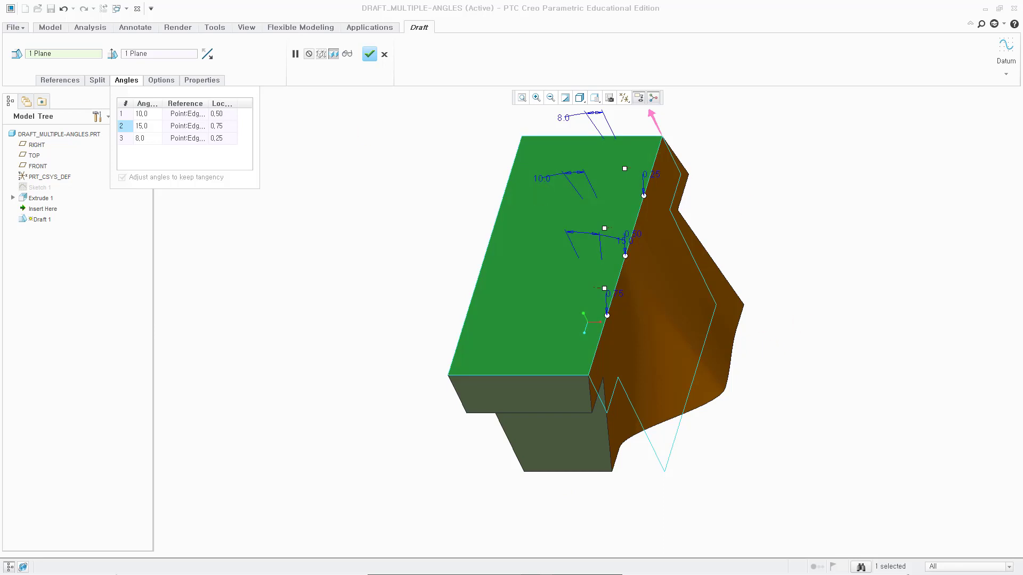
left_click(368, 53)
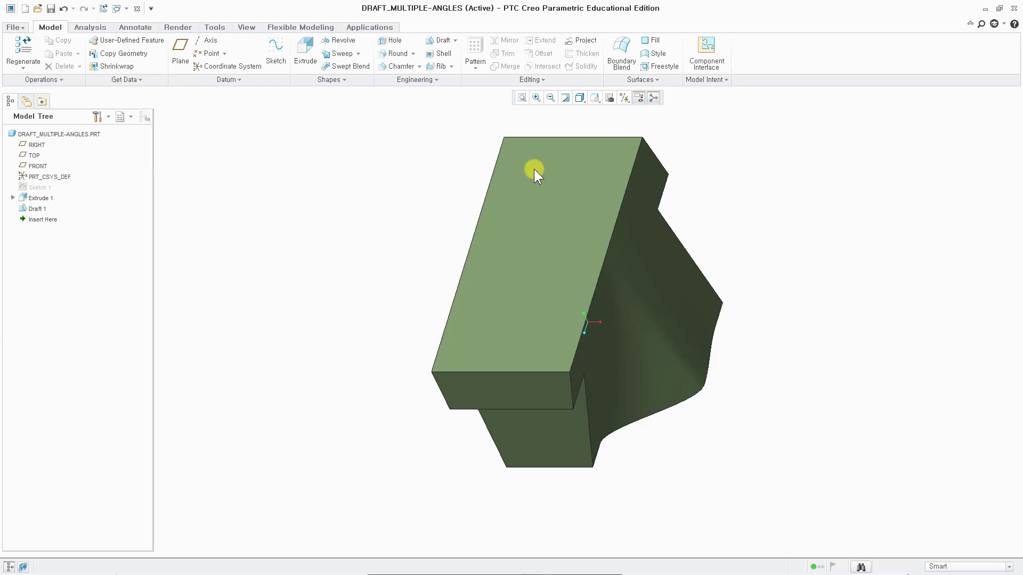
Step: Examine the variable draft on the stepped side face from the FRONT view and from several rotated directions
left_click(595, 98)
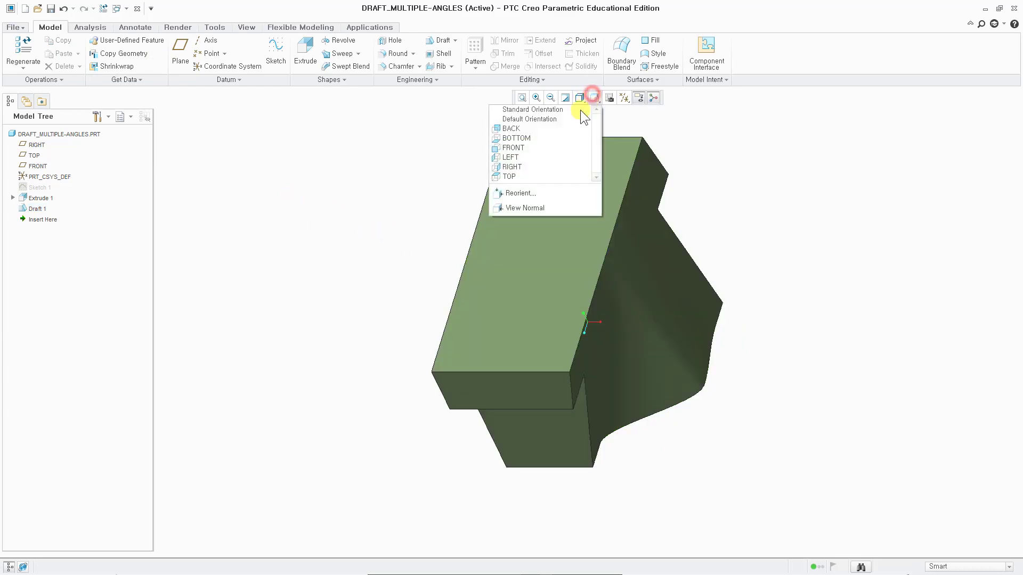
left_click(513, 145)
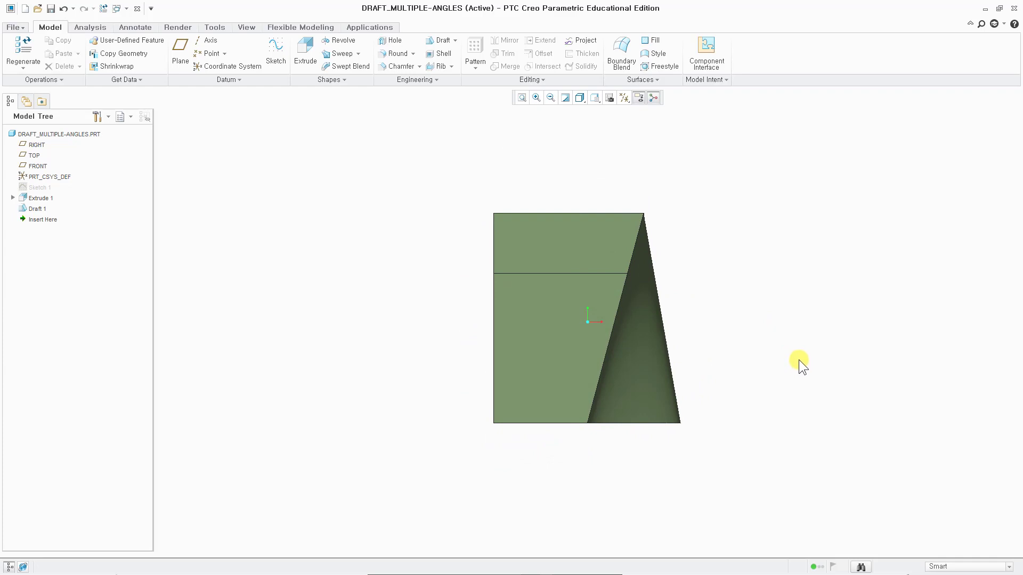
middle_click_drag(799, 360, 742, 361)
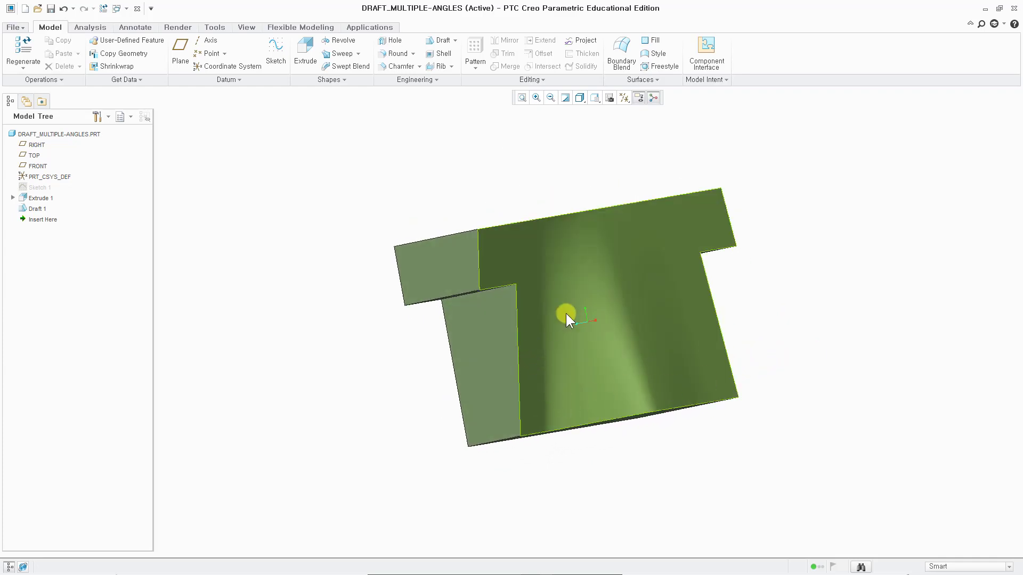
middle_click_drag(682, 333, 669, 308)
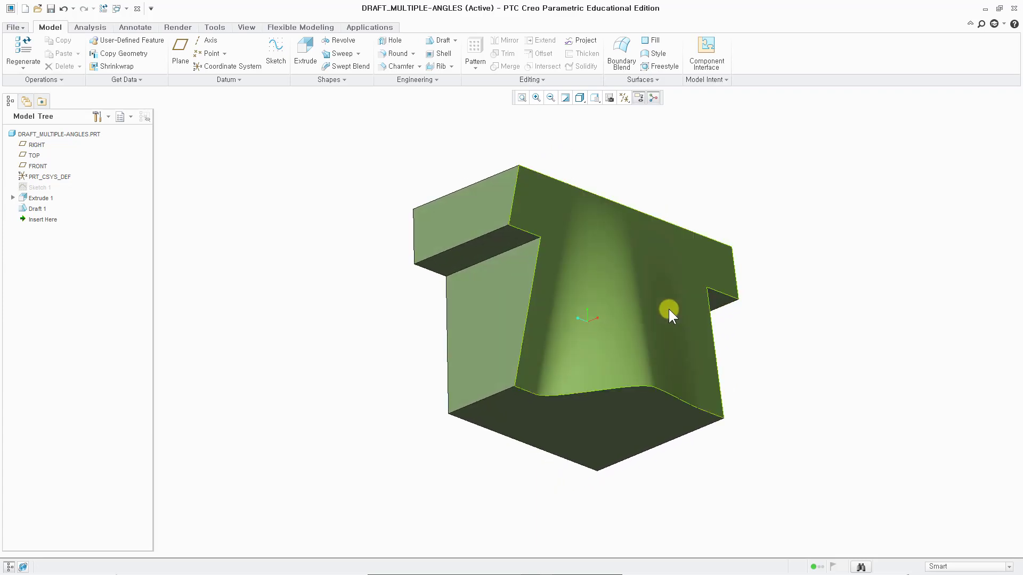
middle_click_drag(666, 363, 576, 410)
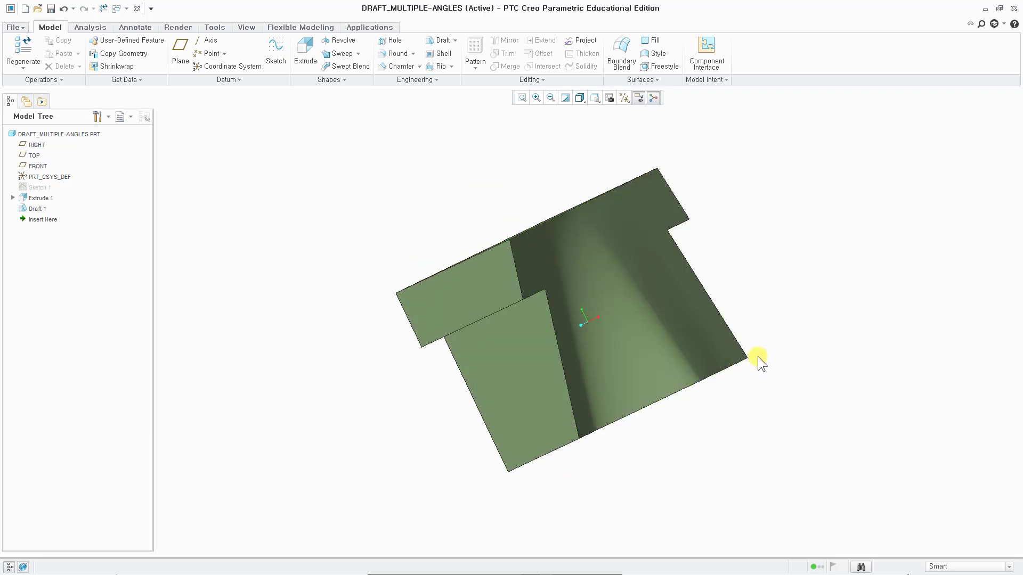
middle_click_drag(757, 356, 766, 392)
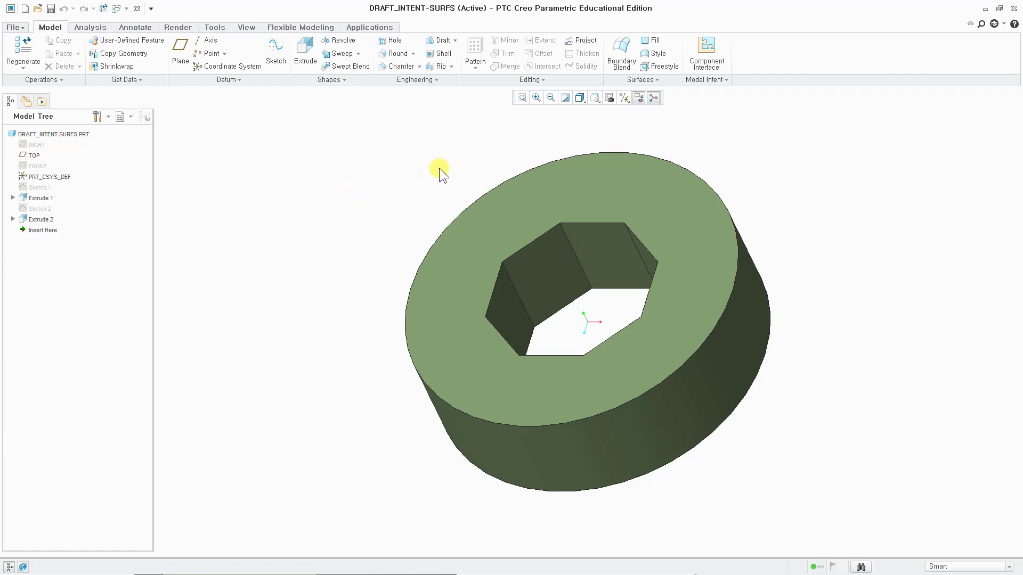
Step: Turn on the display of datum planes in the DRAFT_INTENT-SURFS part
left_click(625, 98)
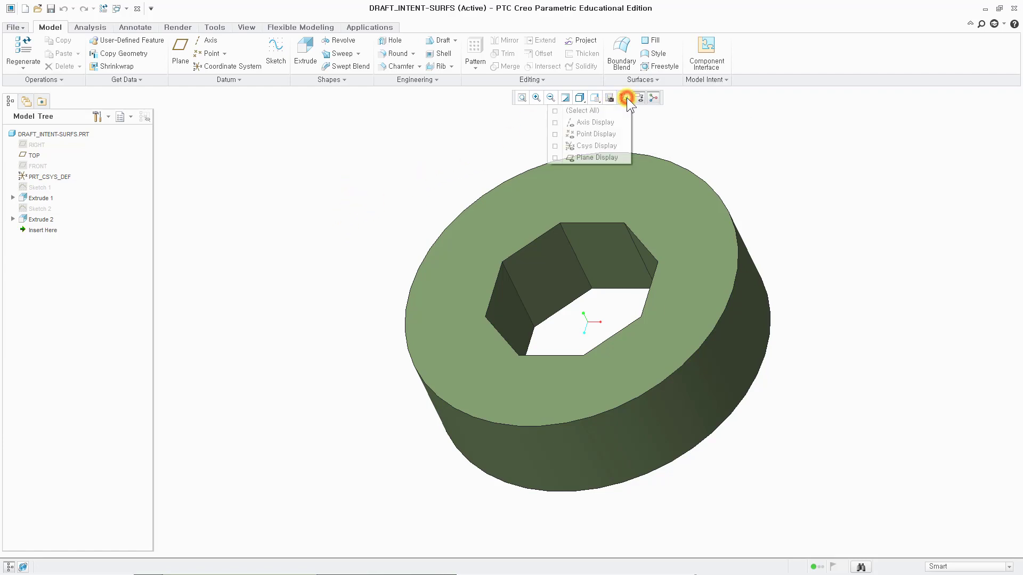
left_click(583, 159)
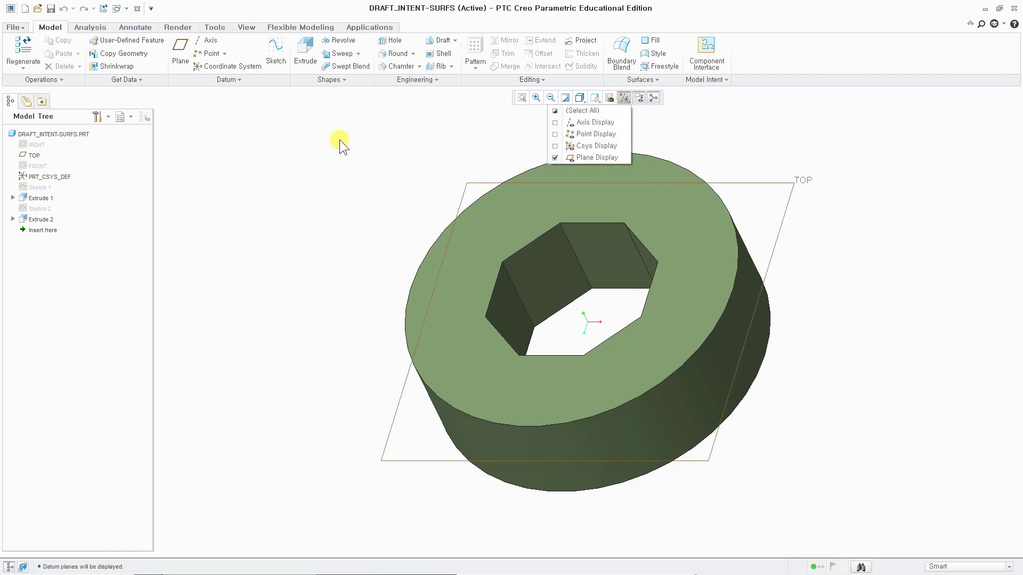
left_click(302, 145)
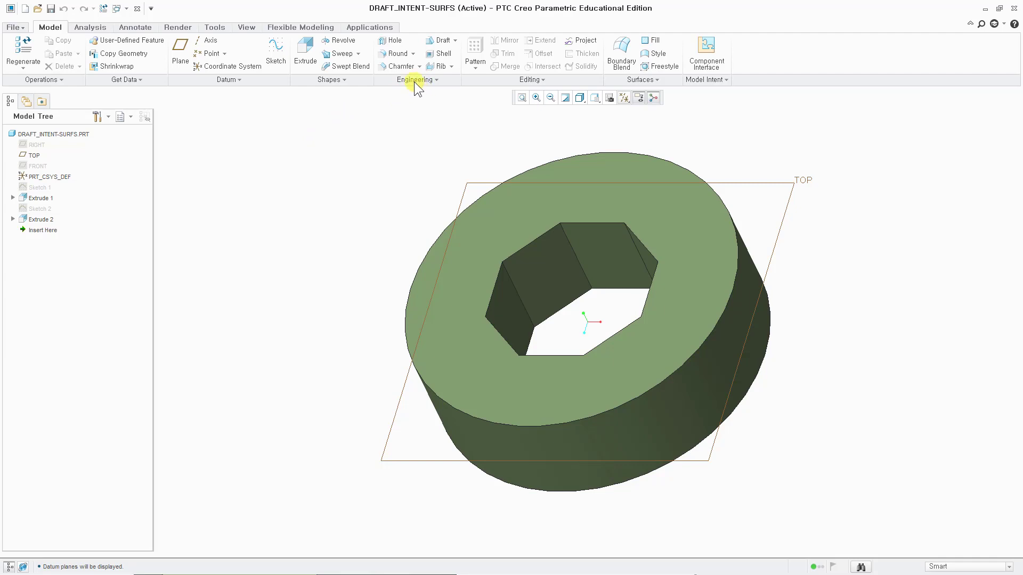
Step: Start a draft and select the intent surfaces of the octagonal hole from Extrude 2 as draft surfaces
left_click(441, 40)
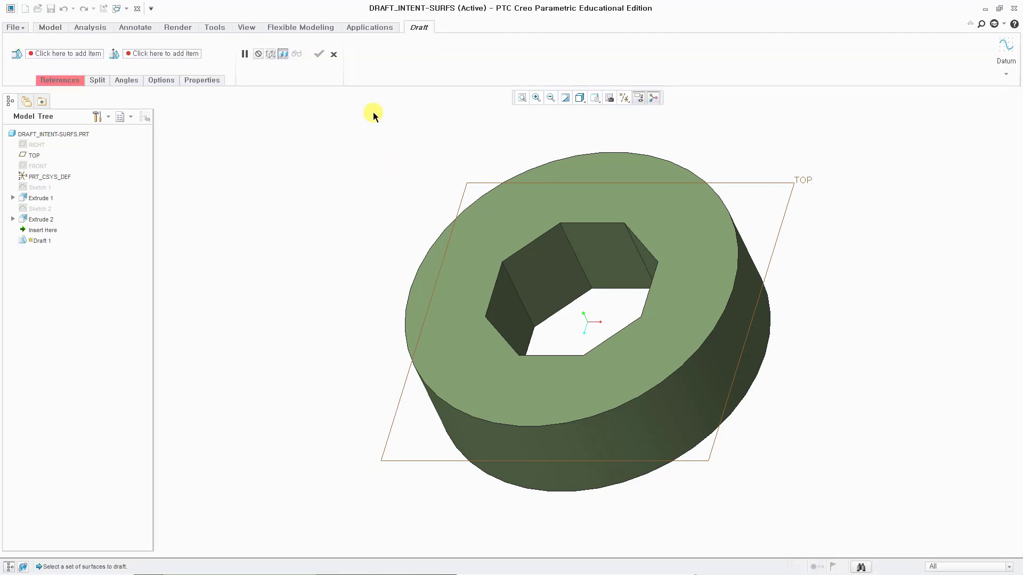
right_click(548, 273)
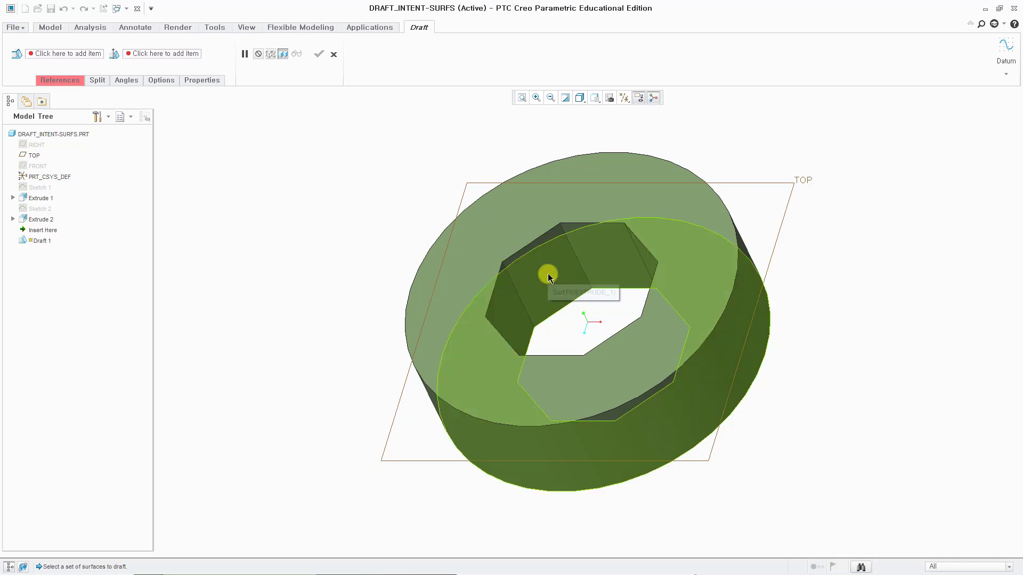
right_click(548, 275)
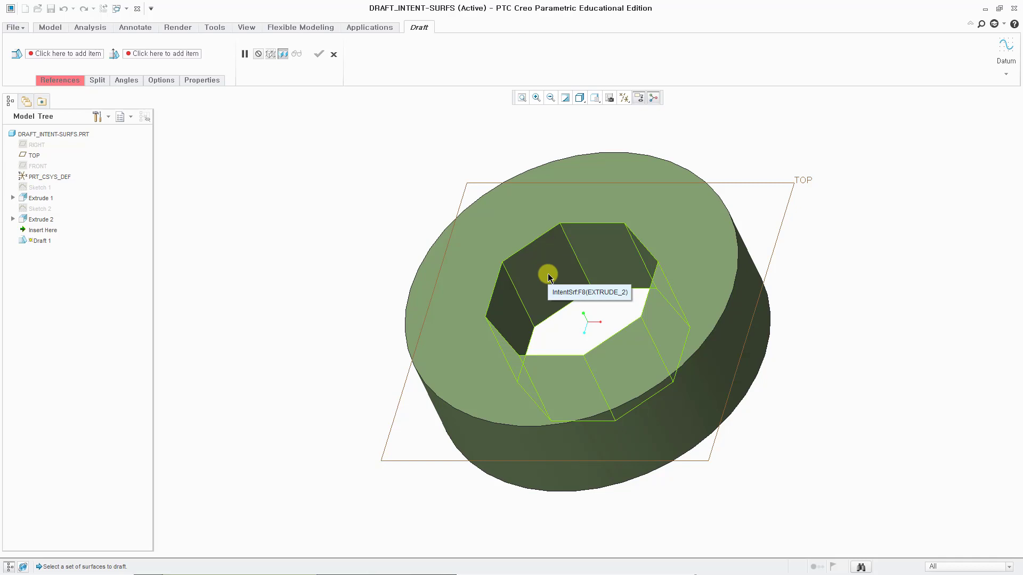
left_click(548, 276)
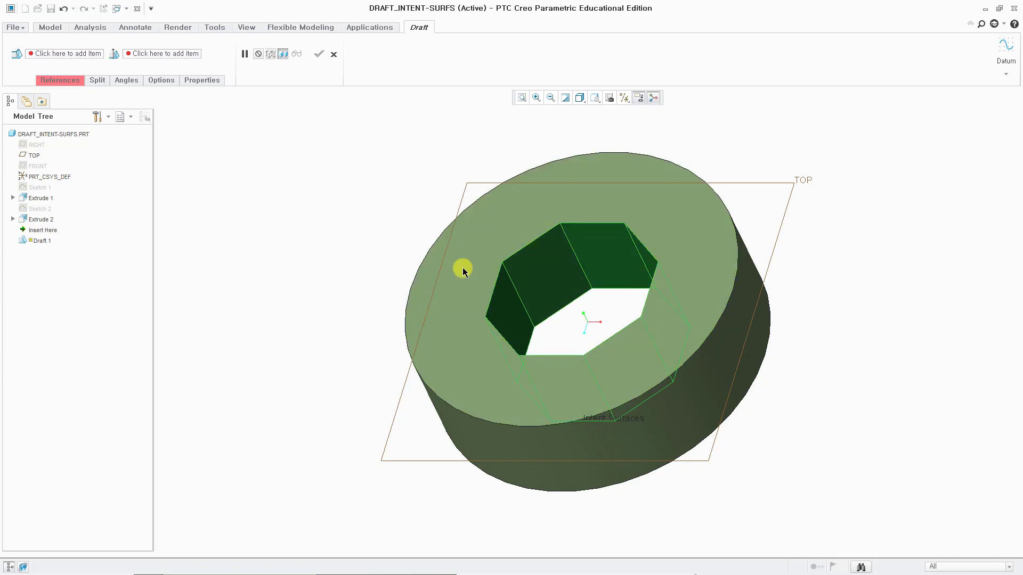
Step: Add the intent surfaces of the ring's outer cylindrical side from Extrude 1 to the draft surfaces
left_click(51, 80)
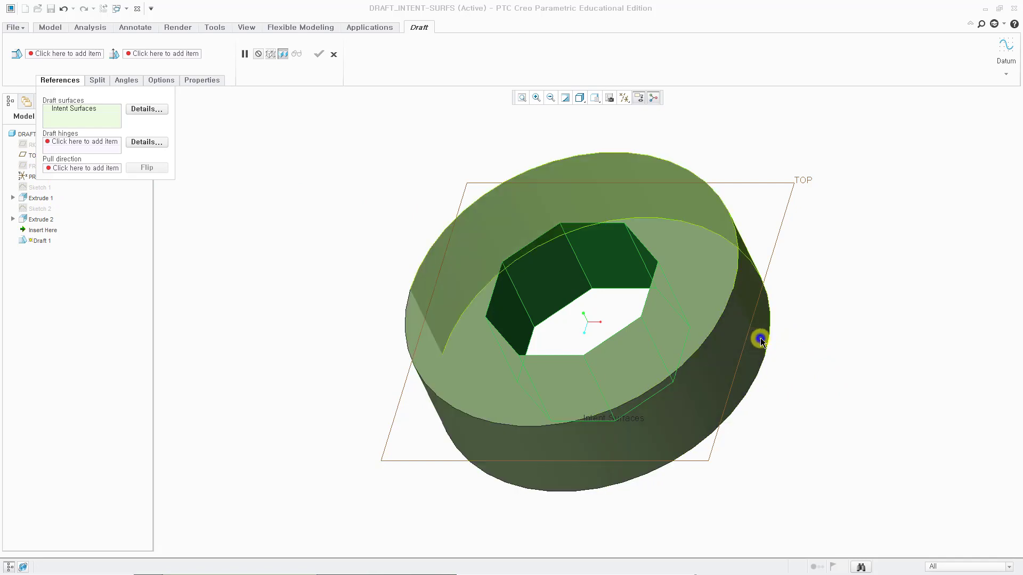
middle_click_drag(760, 341, 751, 360)
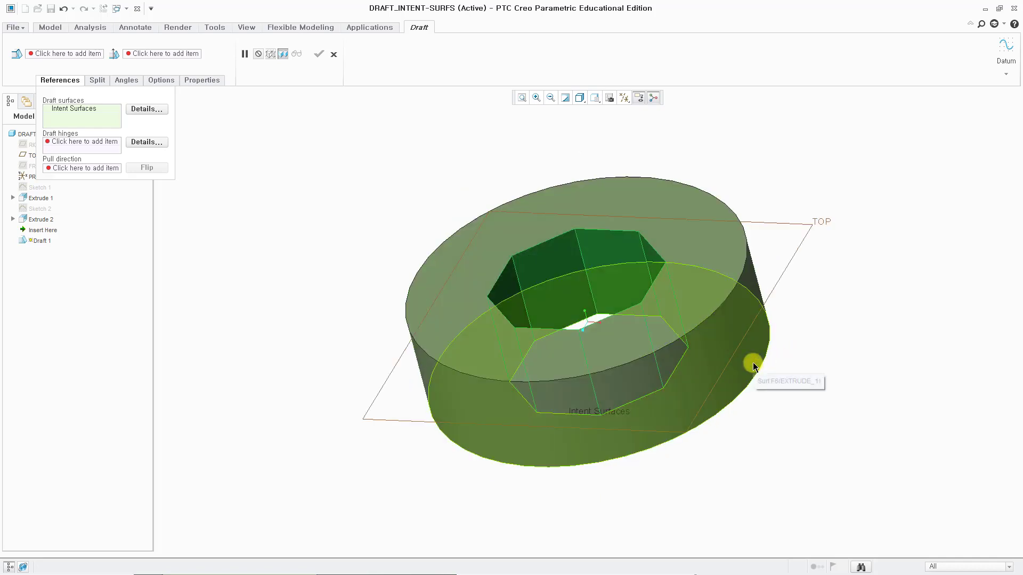
right_click(750, 272)
right_click(751, 277)
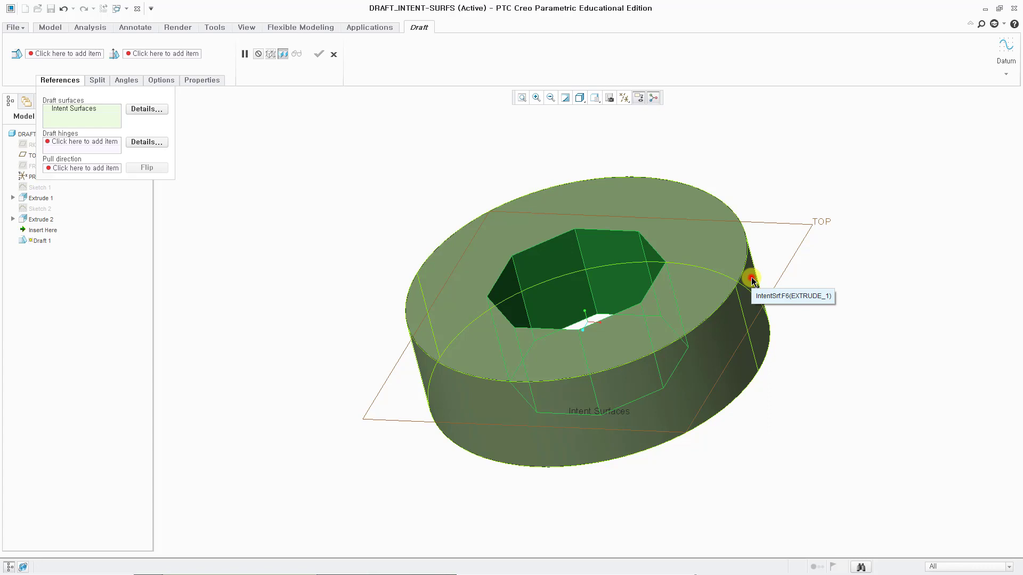
left_click(751, 277, "ctrl")
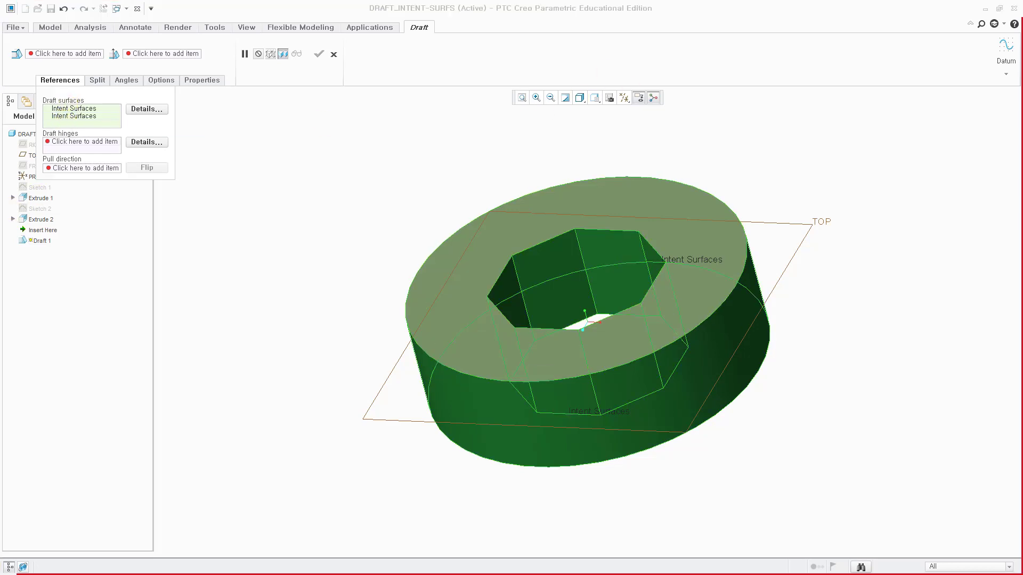
Step: Define the TOP datum plane as the draft hinge for the intent surfaces
right_click(289, 200)
left_click(260, 218)
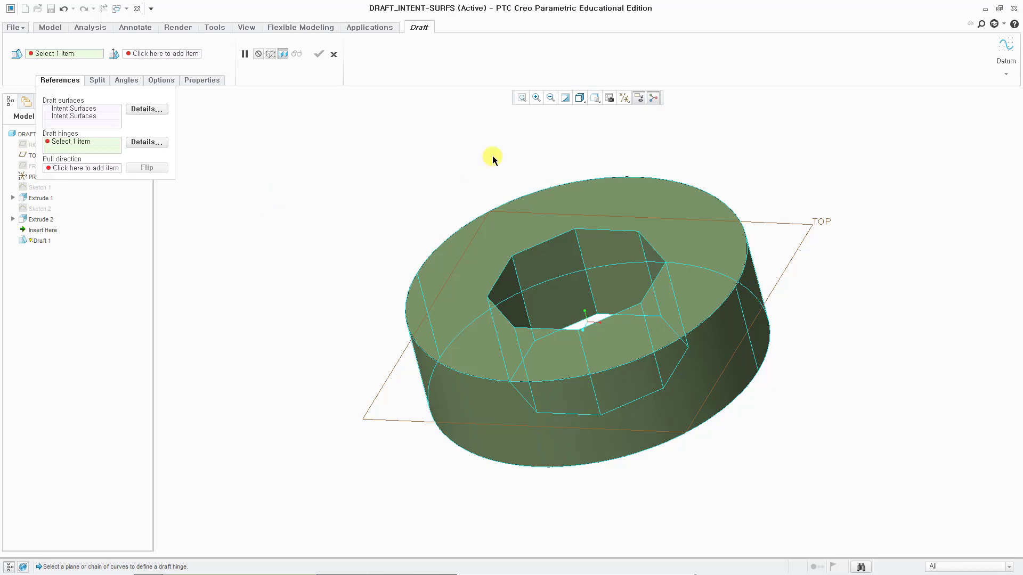
left_click(806, 238)
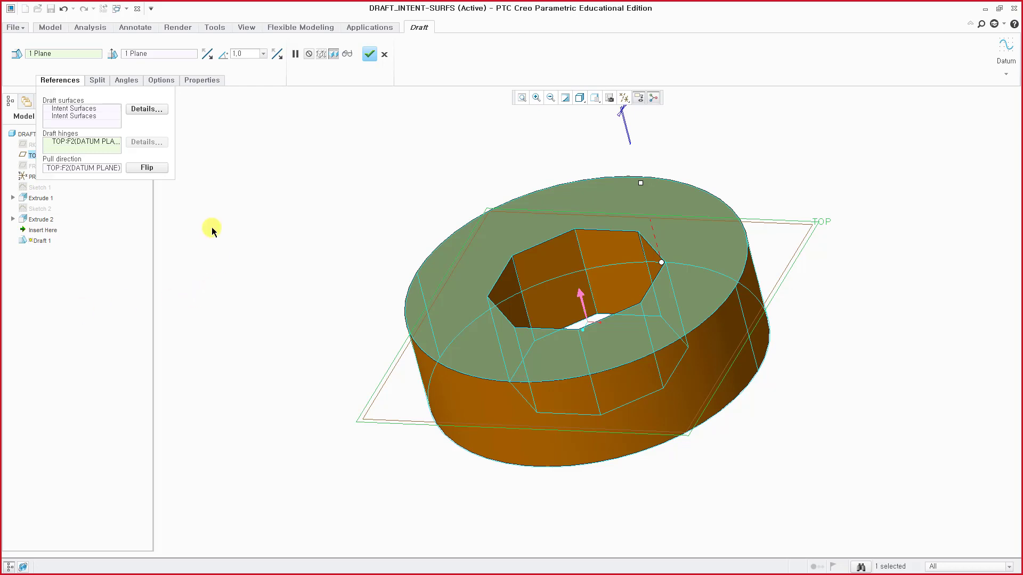
Step: Split the draft by the draft hinge and set its sides to be drafted dependently
left_click(99, 79)
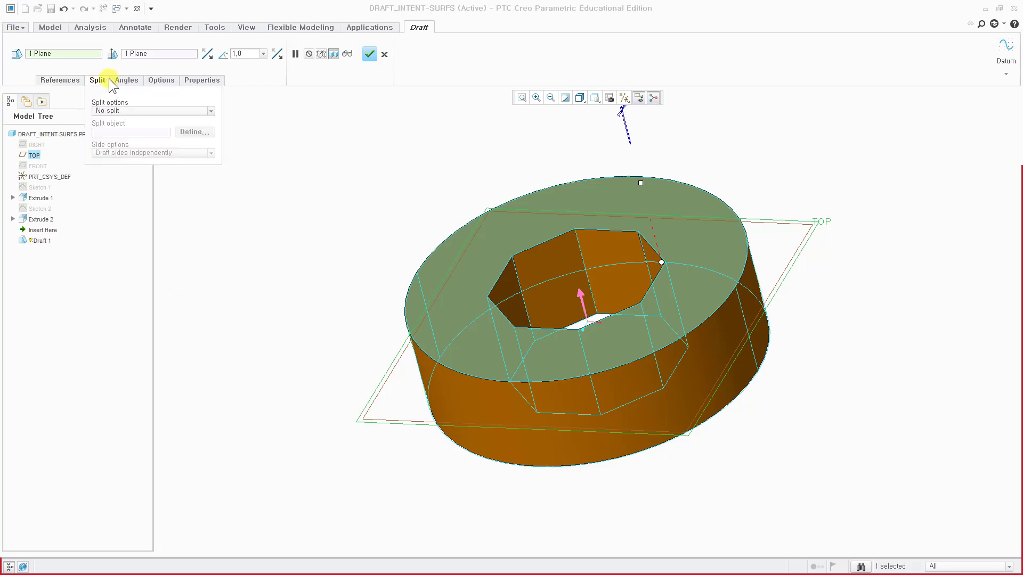
left_click(210, 111)
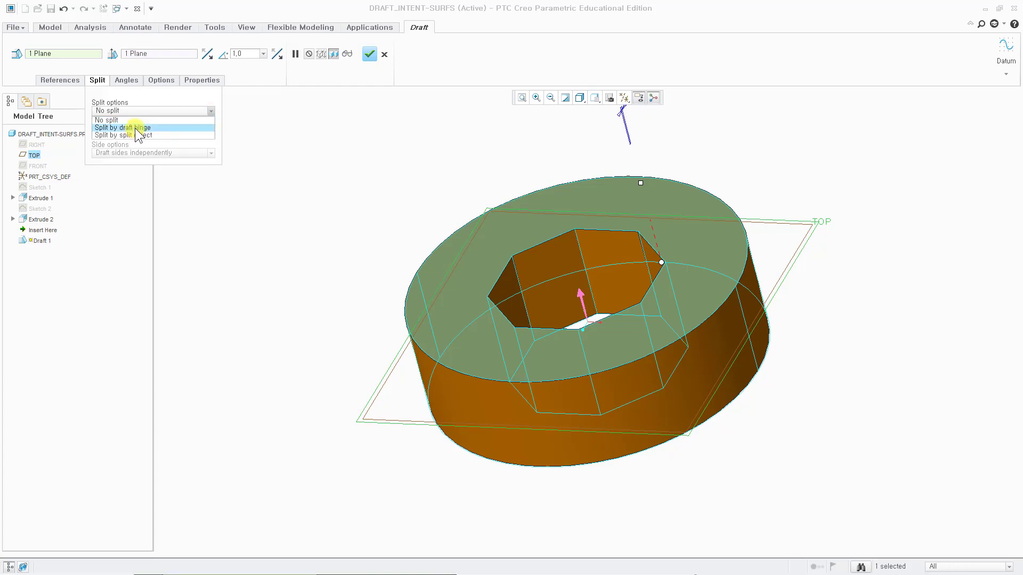
left_click(136, 128)
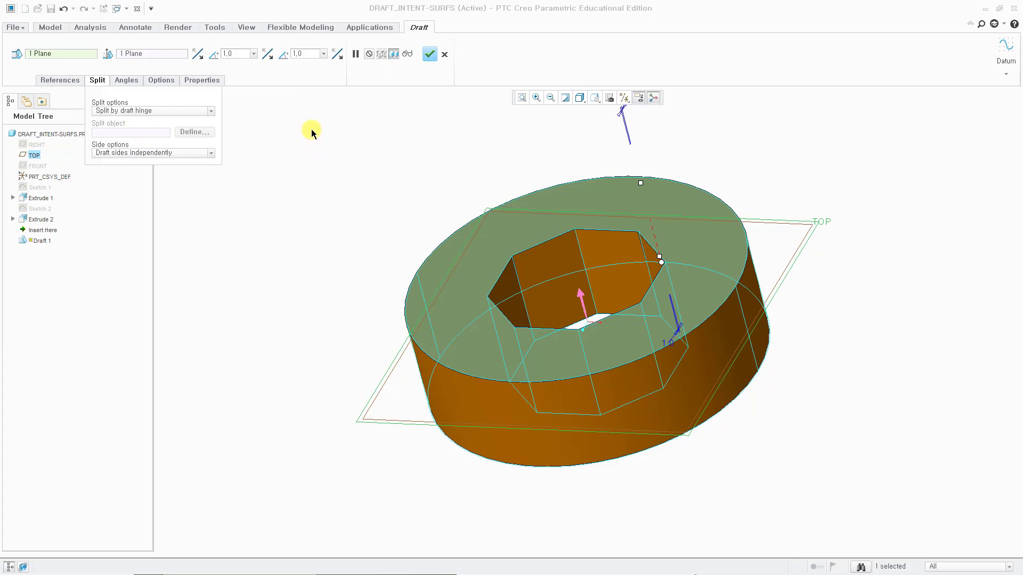
left_click(210, 153)
left_click(150, 169)
Step: Set the dependent split draft's angle to 10 degrees, complete the feature and view the drafted ring
left_click_drag(645, 181, 633, 191)
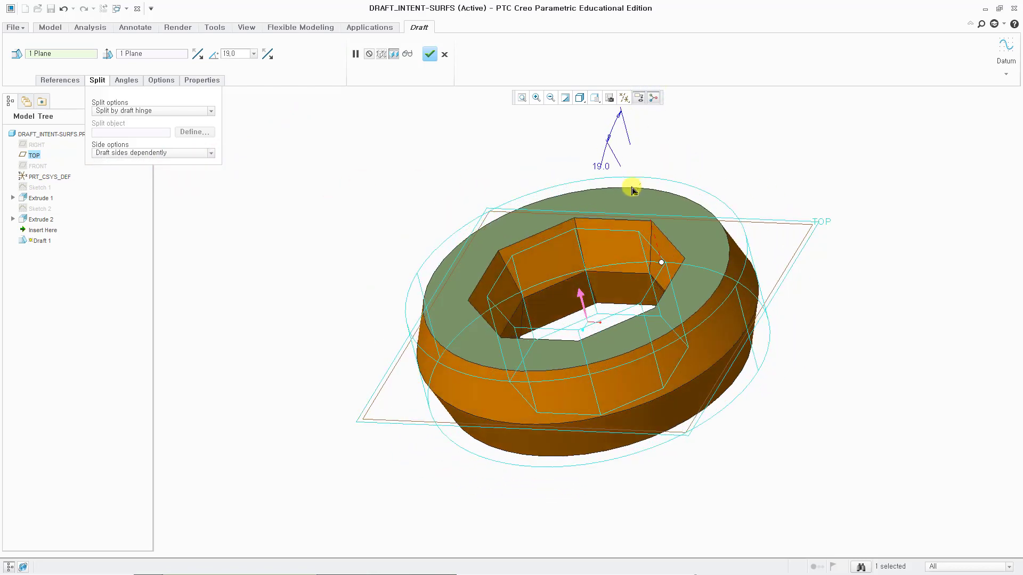
double_click(605, 166)
type("10")
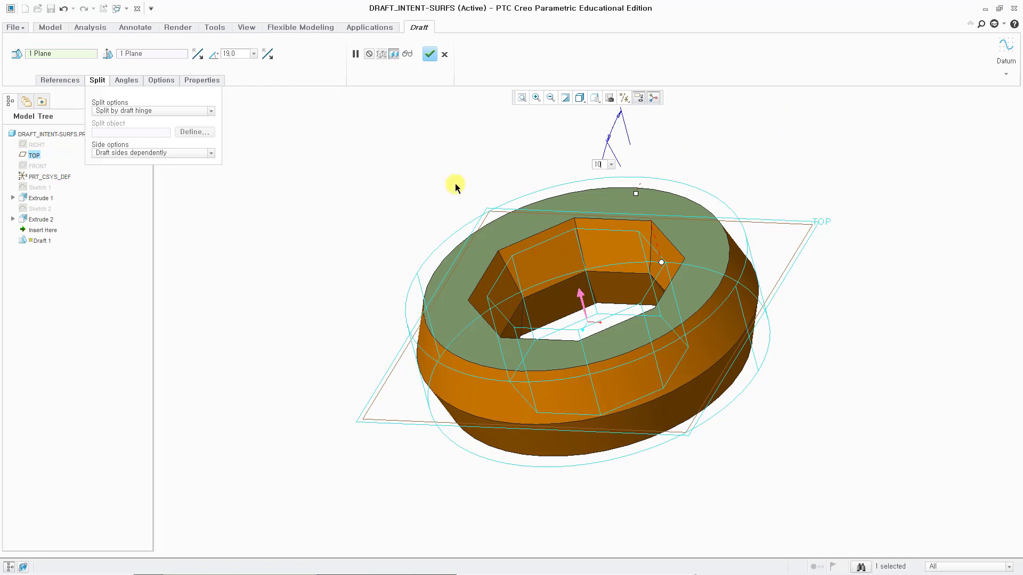
key("Return")
double_click(239, 54)
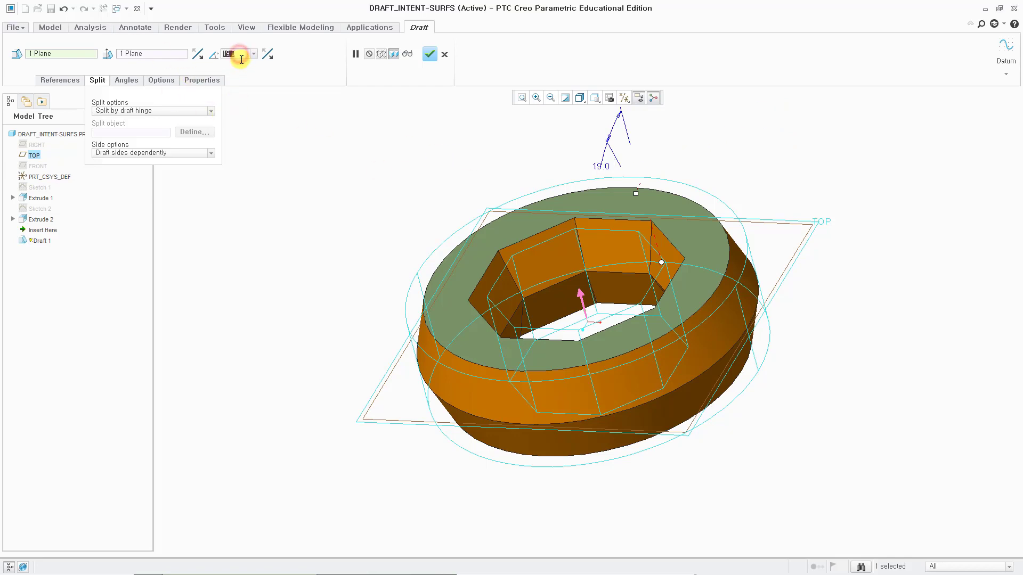
type("10")
key("Return")
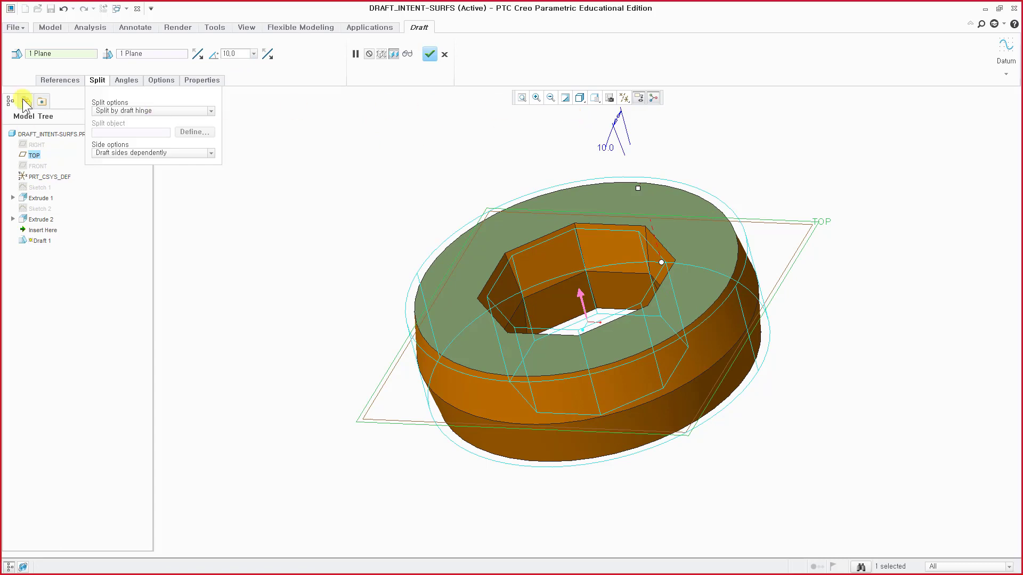
left_click(430, 54)
left_click(315, 235)
middle_click_drag(316, 235, 337, 258)
key("ctrl+d")
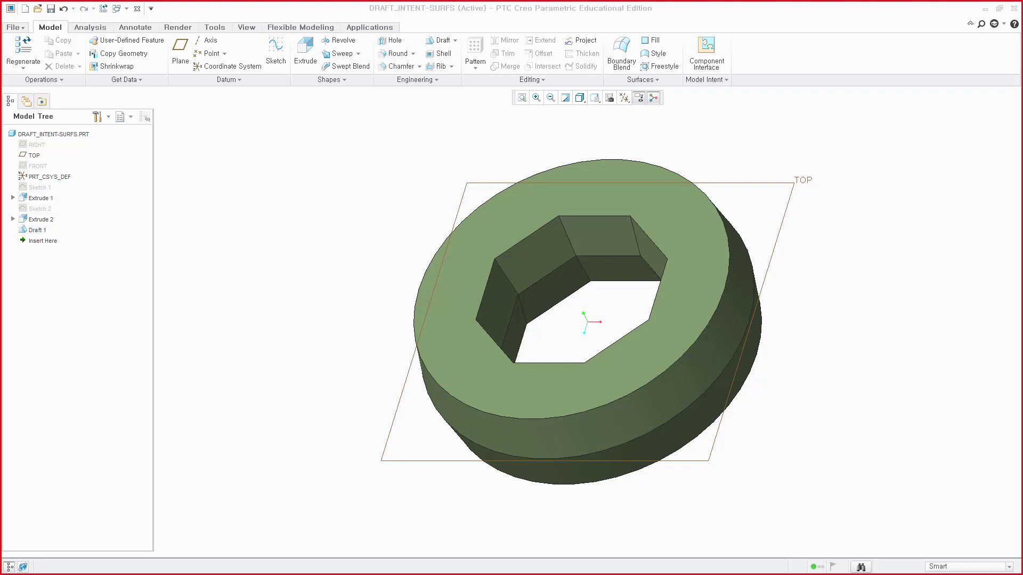
Step: Edit the definition of Sketch 2 in the 2D sketch orientation and delete the octagon
left_click(40, 209)
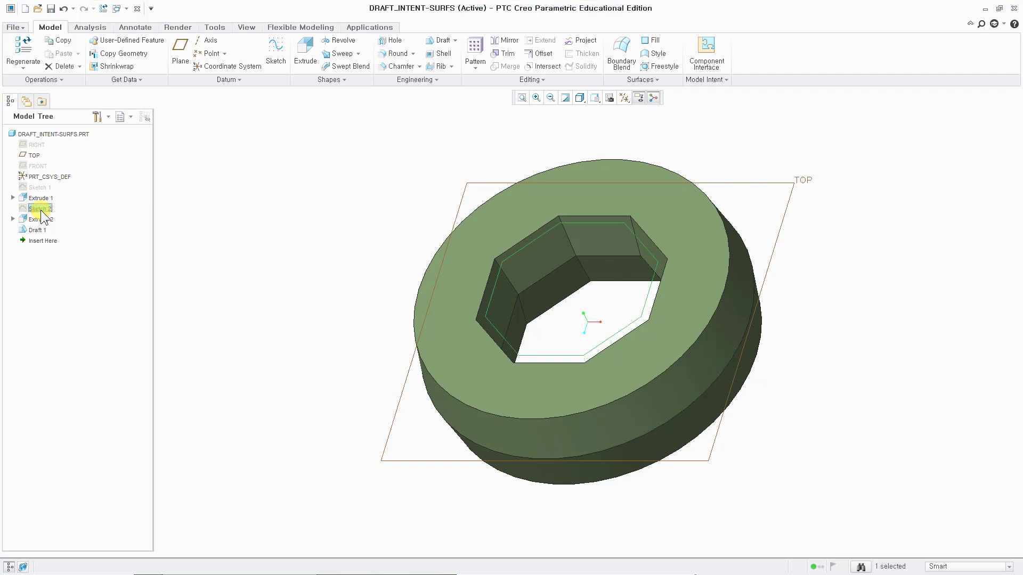
right_click(41, 210)
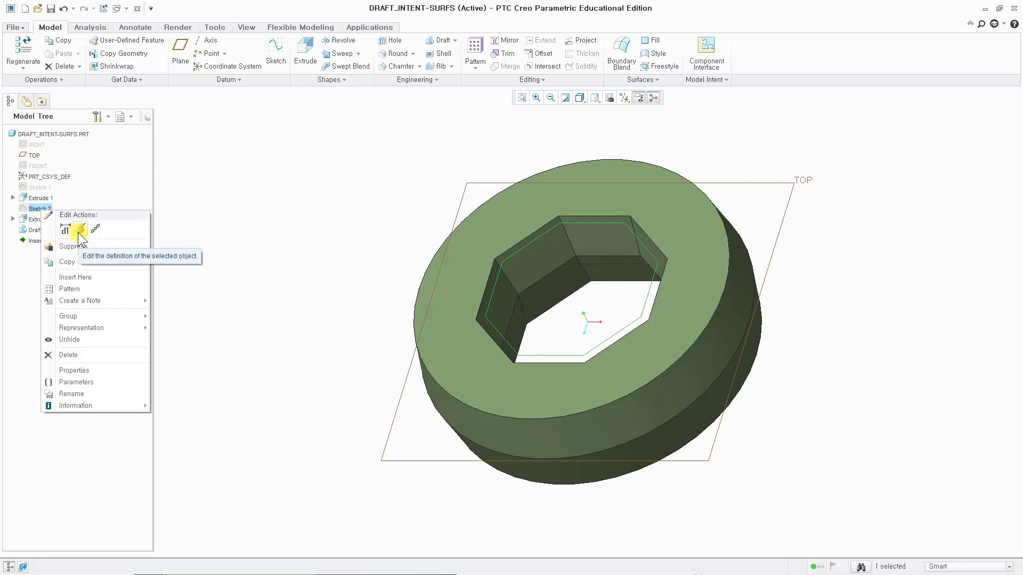
left_click(80, 231)
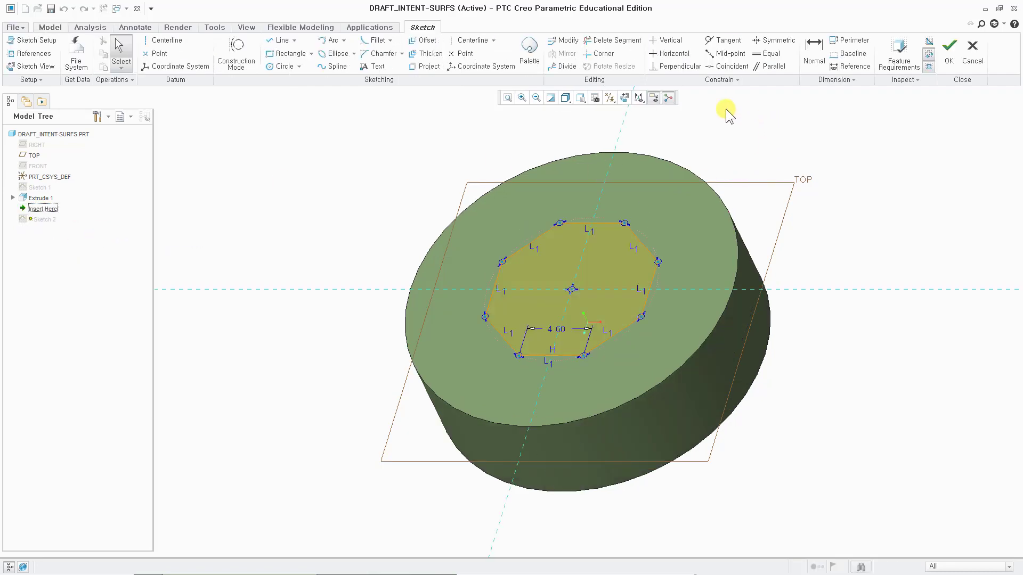
left_click(623, 99)
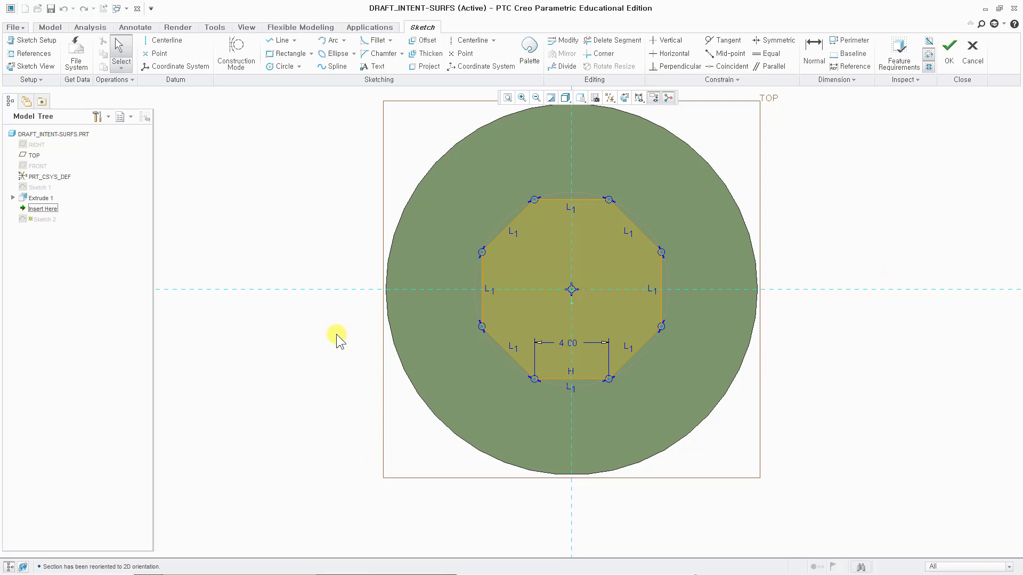
mouse_move(341, 161)
left_mouse_down()
mouse_move(417, 219)
mouse_move(806, 426)
left_mouse_up()
key("Delete")
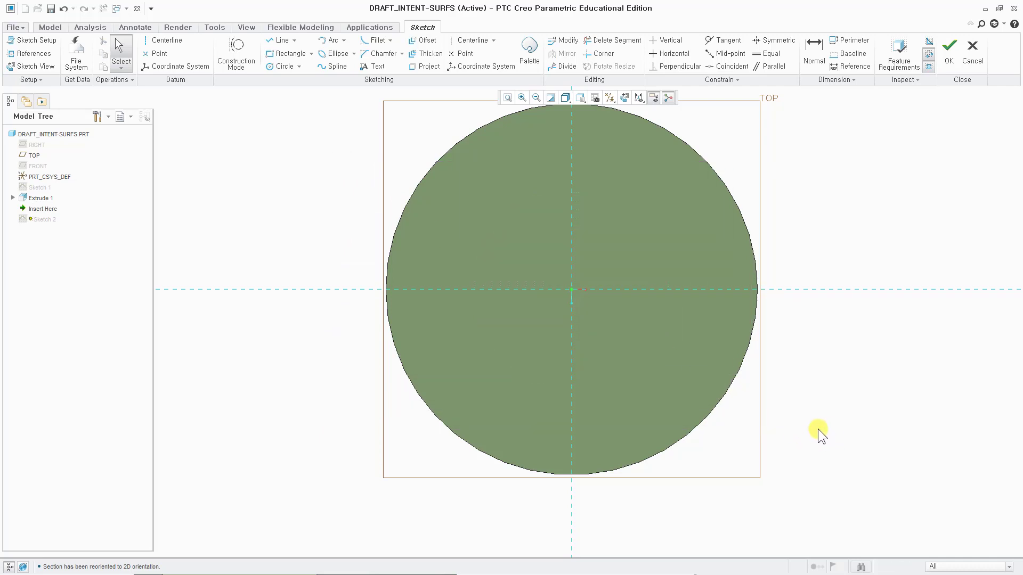
Step: Sketch a circle about 11.08 in diameter, centred on the intersection of the sketch references
left_click(298, 67)
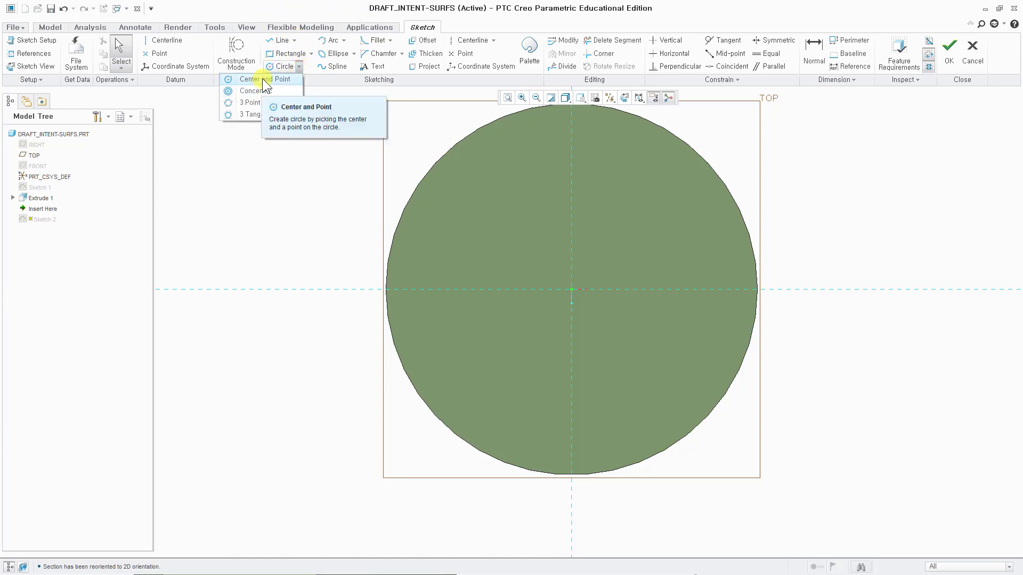
left_click(265, 80)
left_click(570, 289)
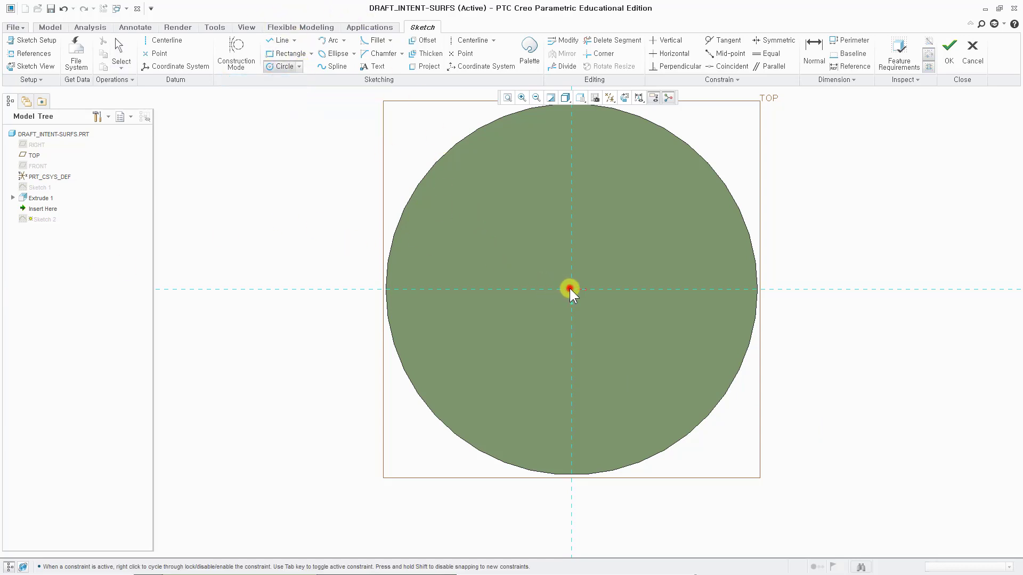
left_click(612, 193)
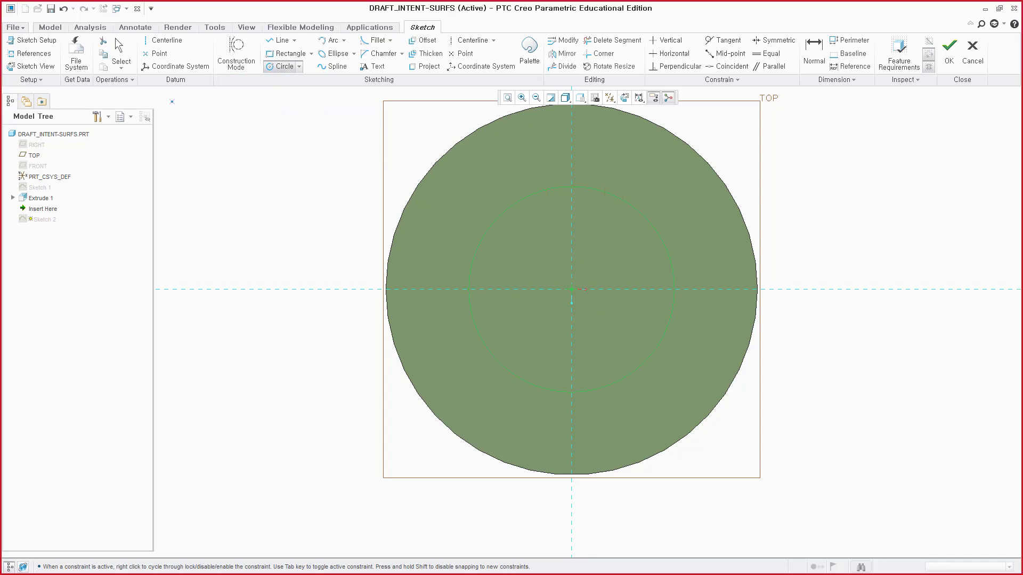
left_click(124, 49)
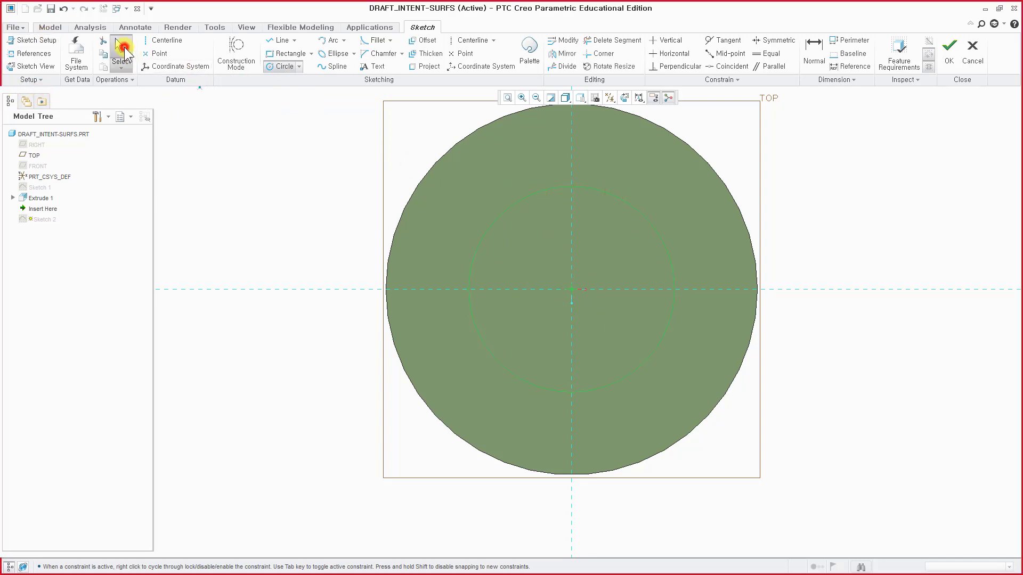
Step: Set the circle's diameter to 10 and finish the sketch to regenerate the ring with a round hole
double_click(449, 193)
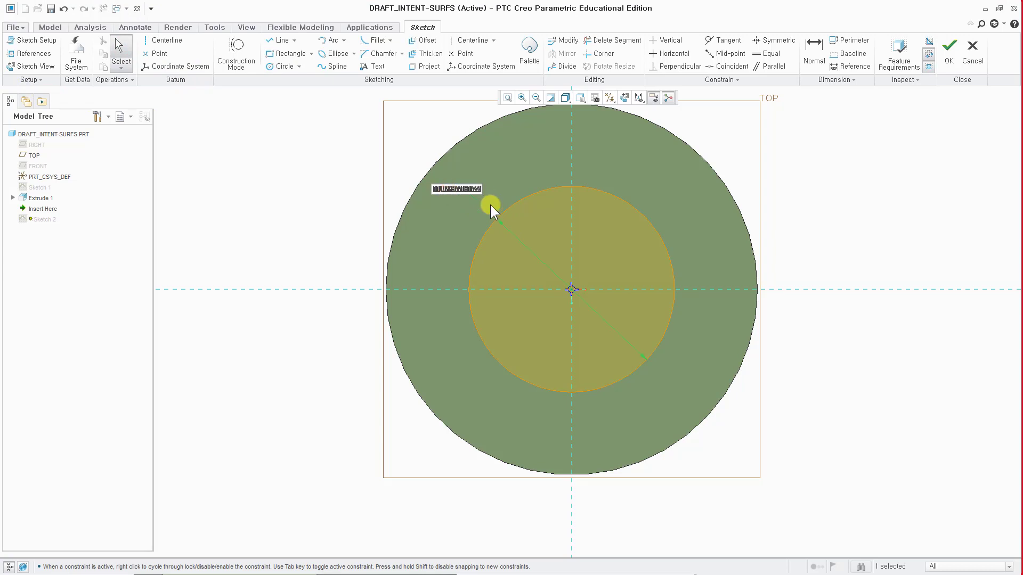
type("10")
key("Return")
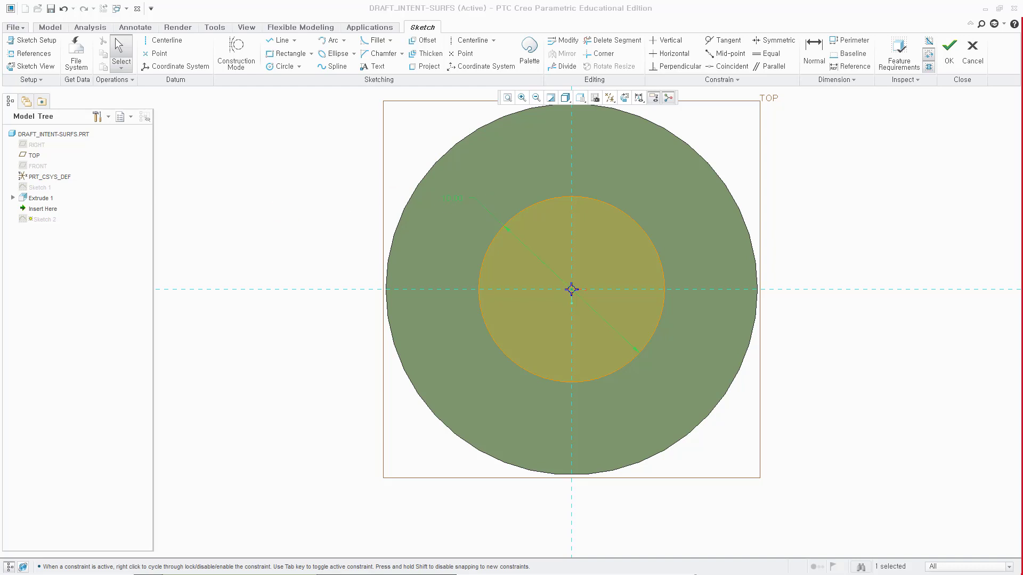
left_click(951, 53)
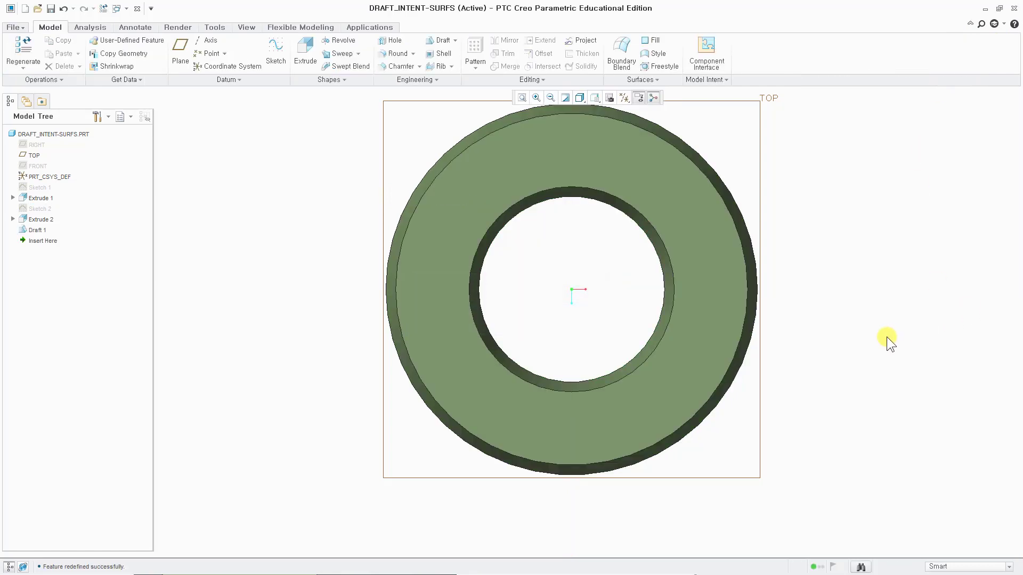
middle_click_drag(885, 337, 920, 342)
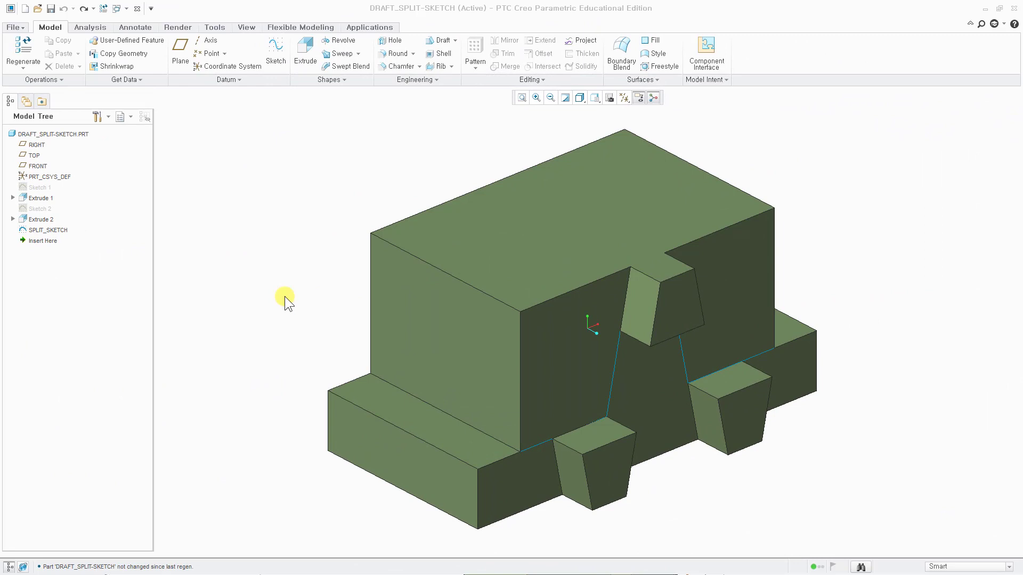
Step: Start a draft in the DRAFT_SPLIT-SKETCH part and select the large side face containing the split sketch as the draft surface
left_click(380, 6)
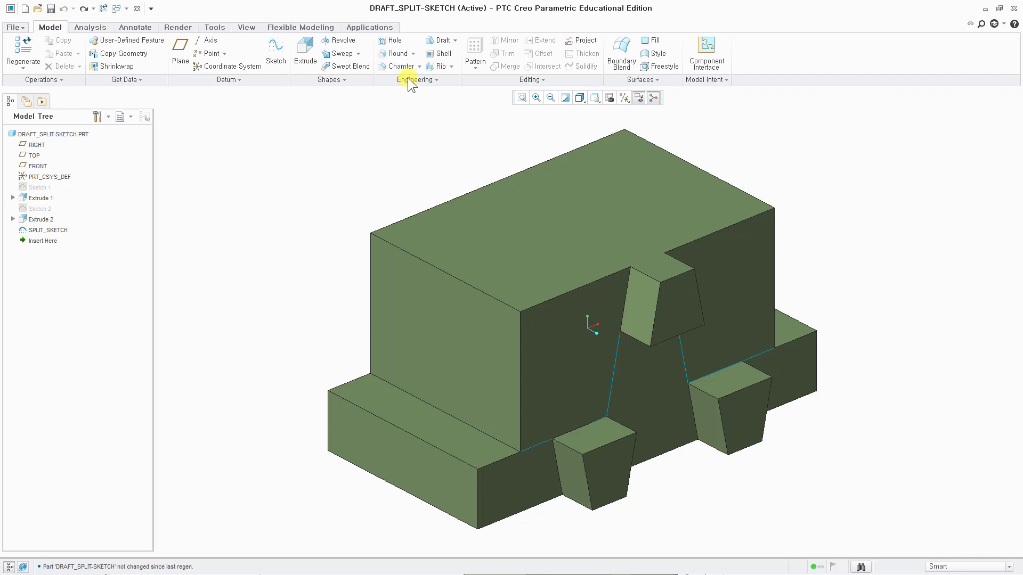
left_click(438, 41)
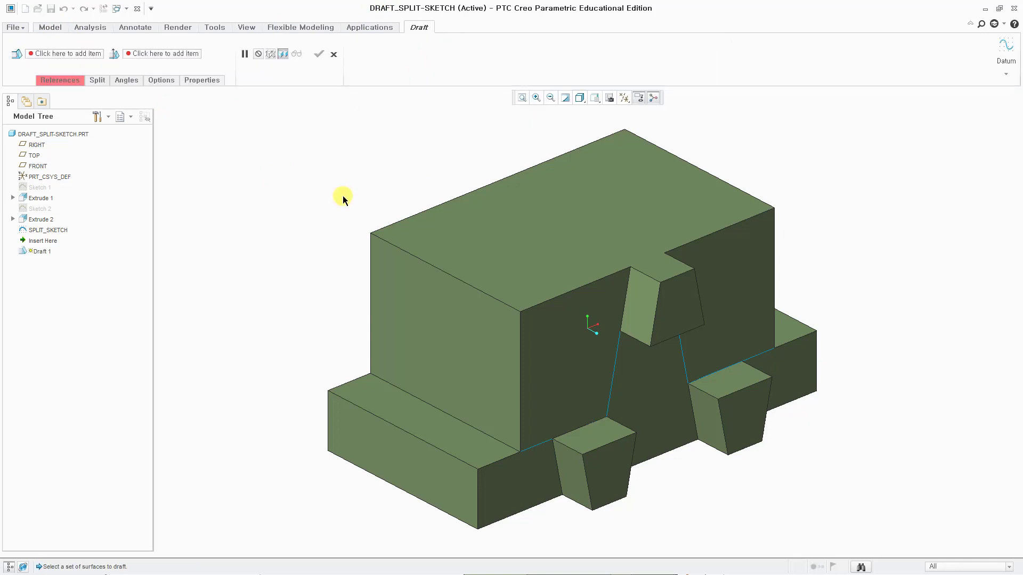
right_click(276, 218)
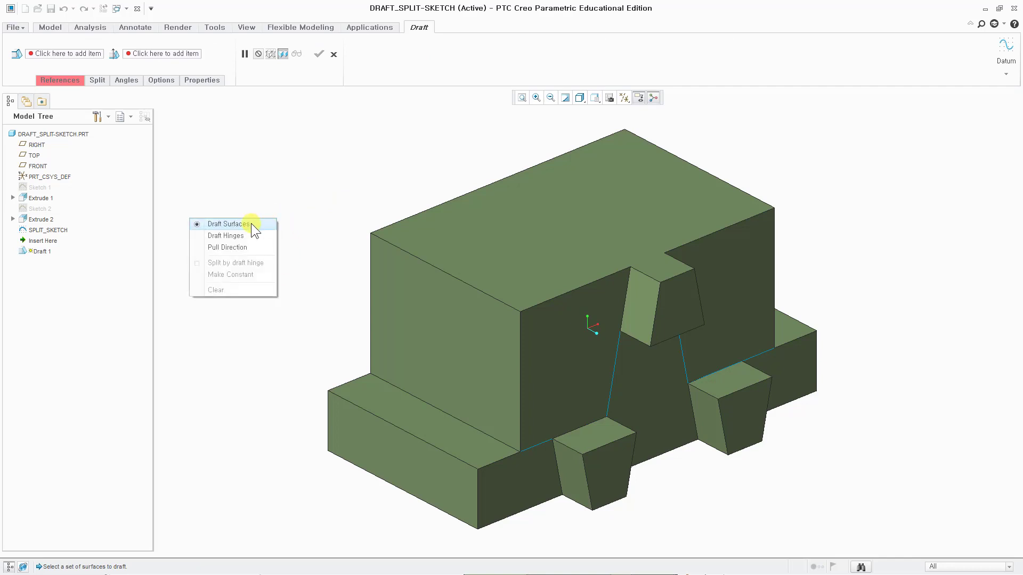
left_click(302, 177)
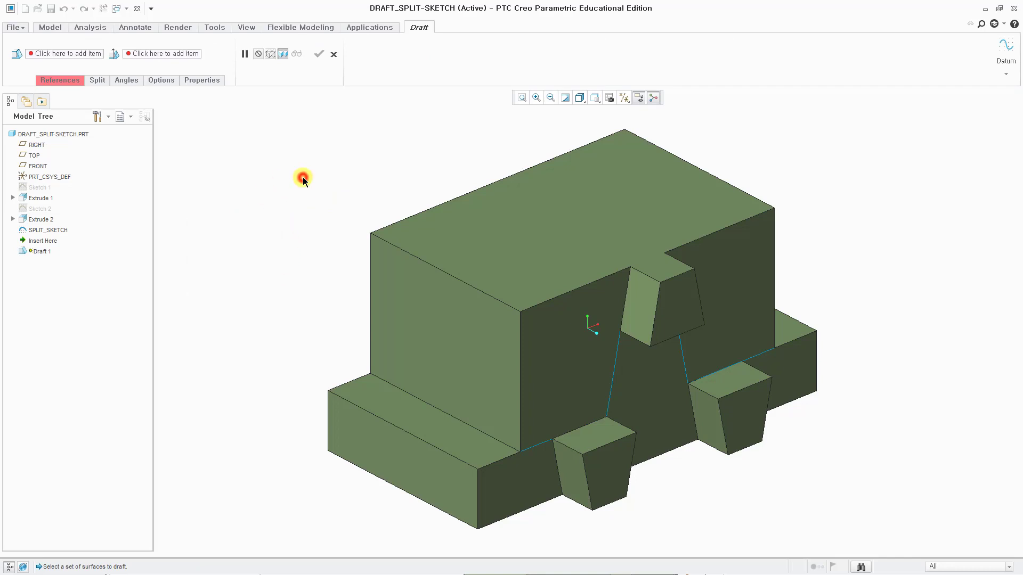
left_click(568, 384)
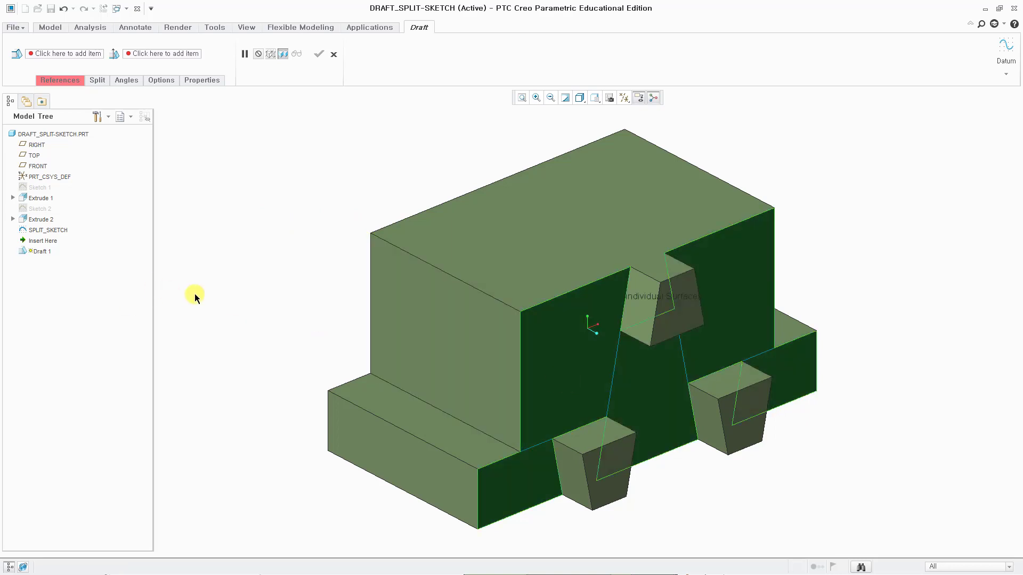
Step: Define the upper face of the base ledge as the draft hinge and set the draft angle to 16 degrees
right_click(243, 148)
left_click(192, 181)
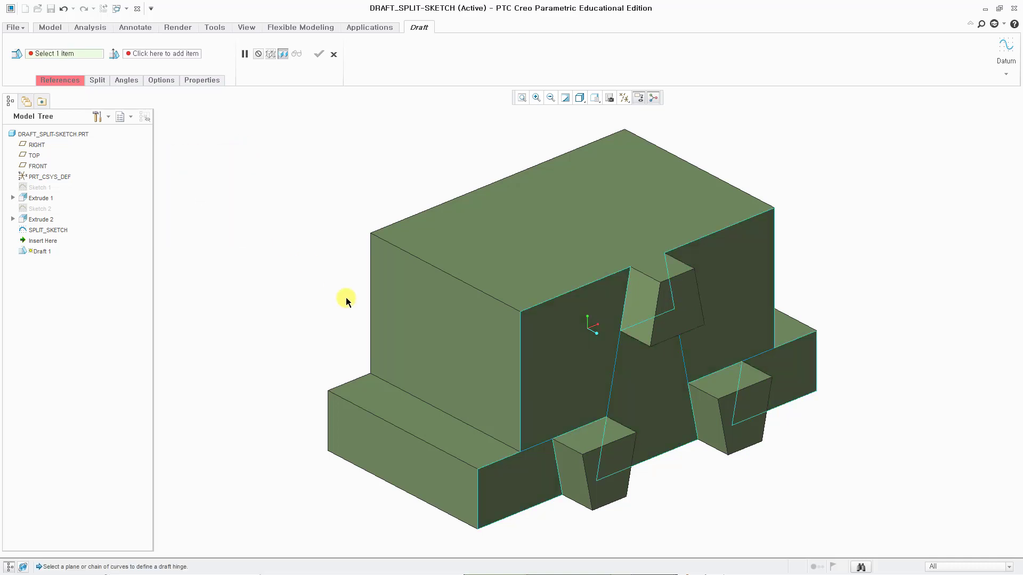
left_click(388, 407)
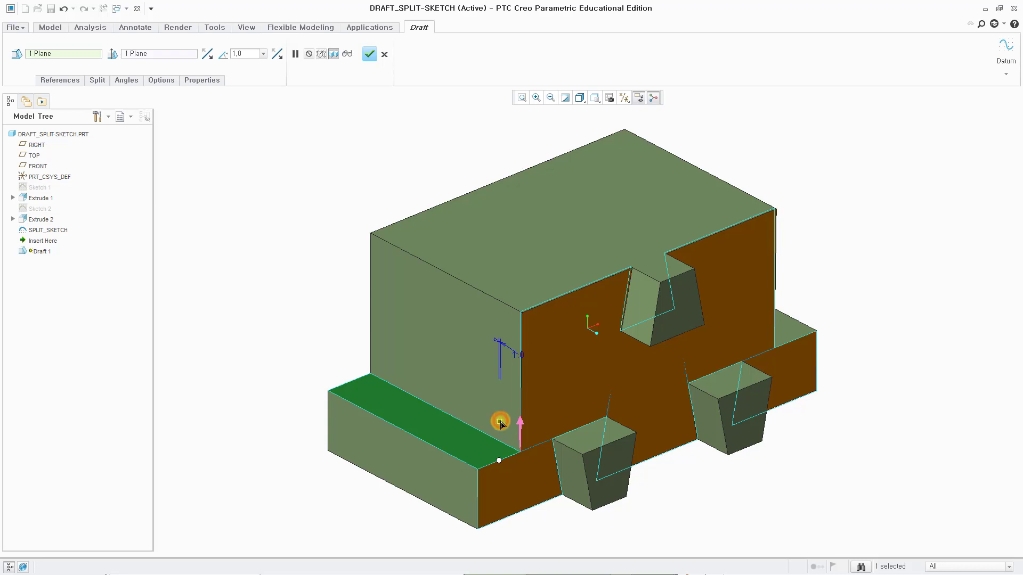
left_click_drag(501, 421, 487, 399)
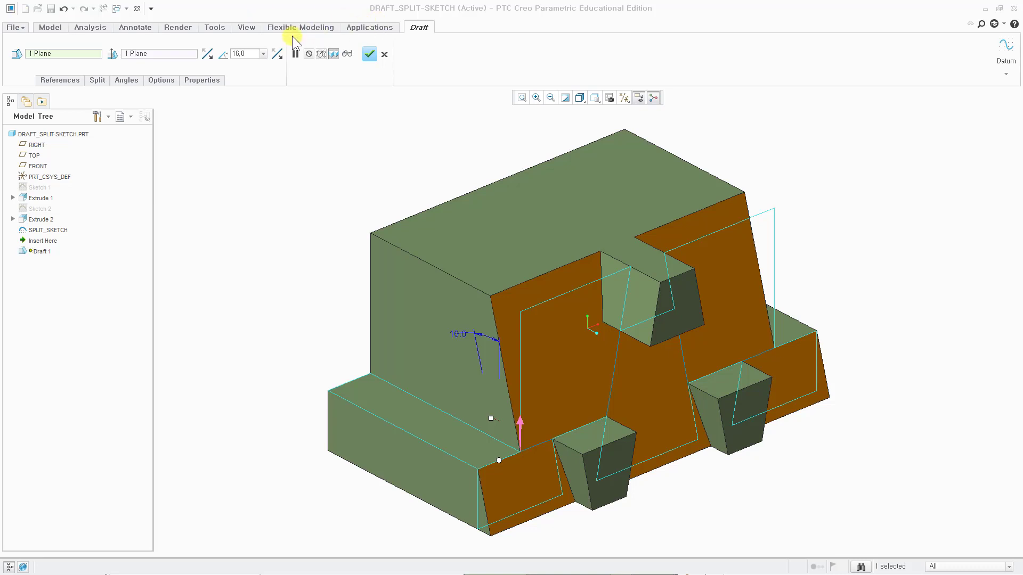
Step: Split the draft by split object, using SPLIT_SKETCH as the split object
left_click(95, 81)
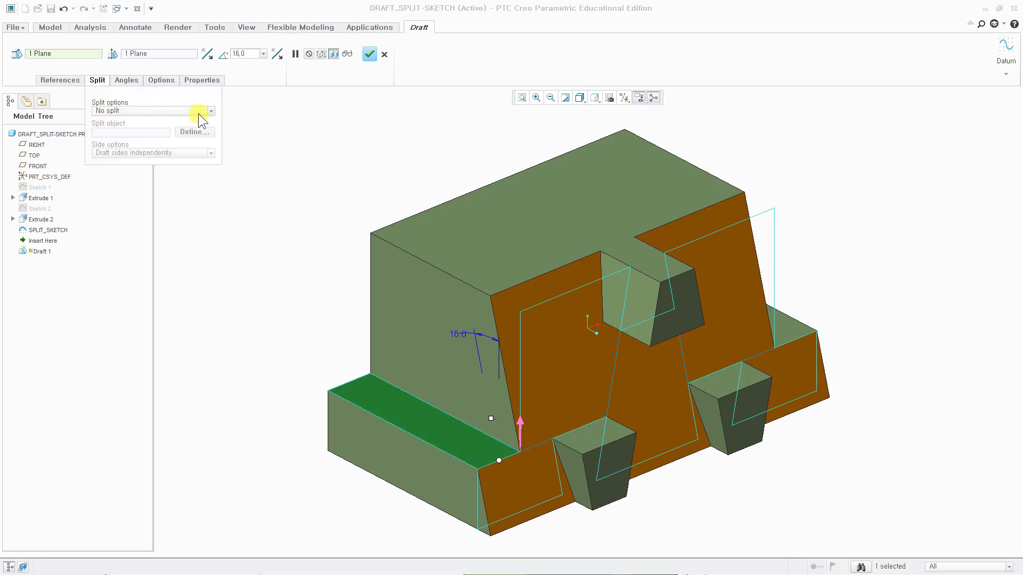
left_click(211, 111)
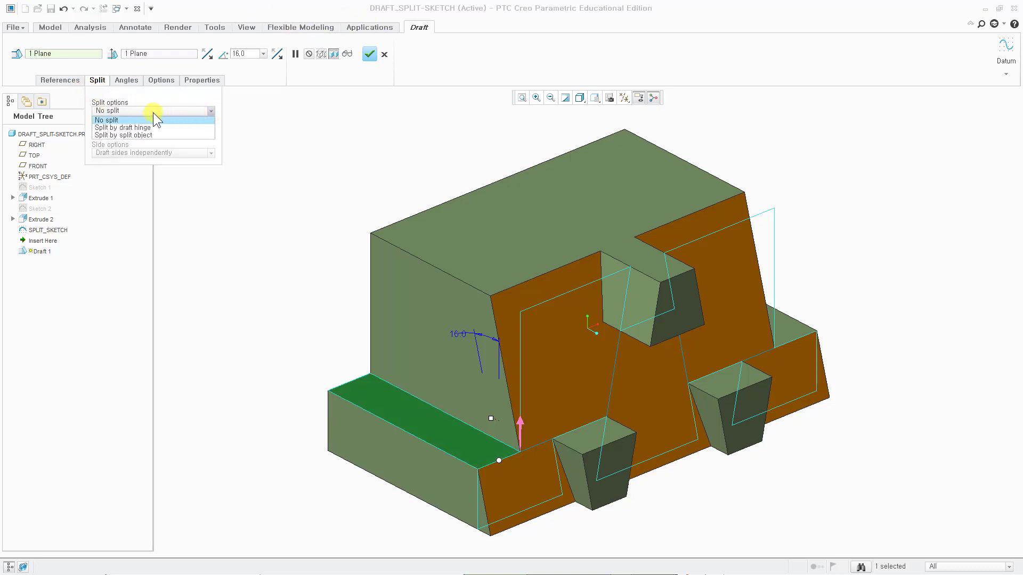
left_click(129, 135)
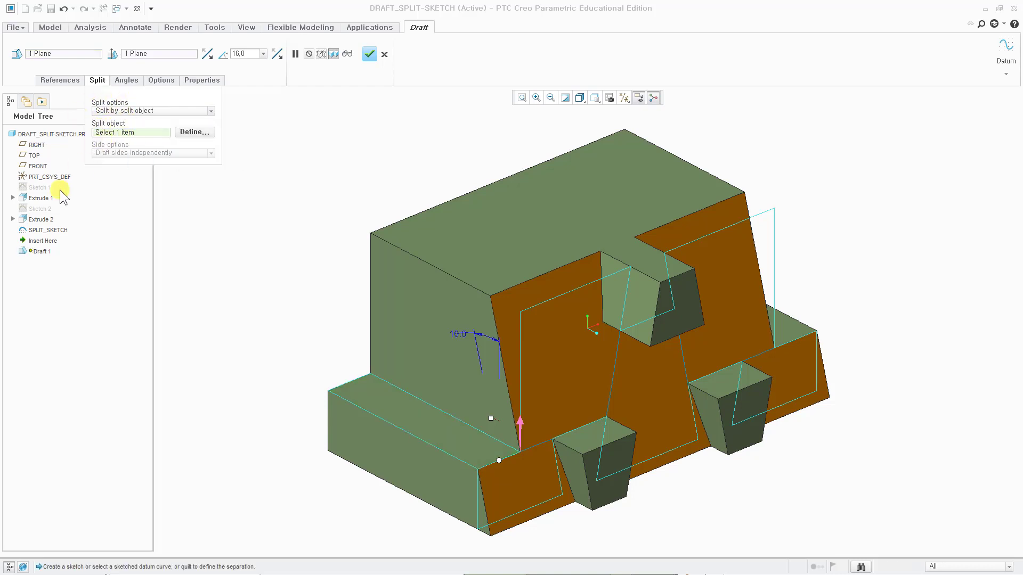
left_click(43, 231)
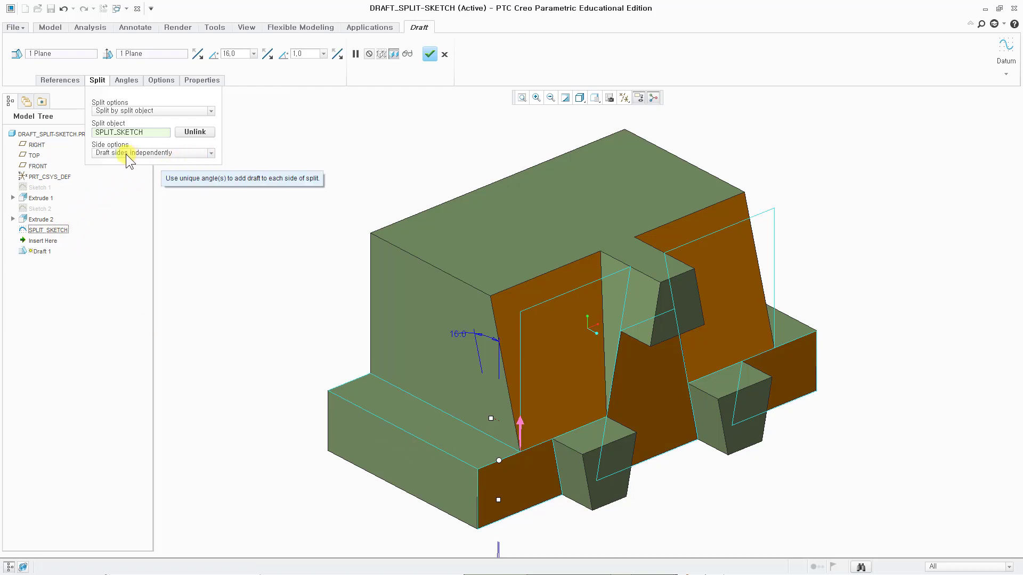
Step: Draft only the second side of the split, set its angle to 15 degrees and preview the result
left_click(212, 153)
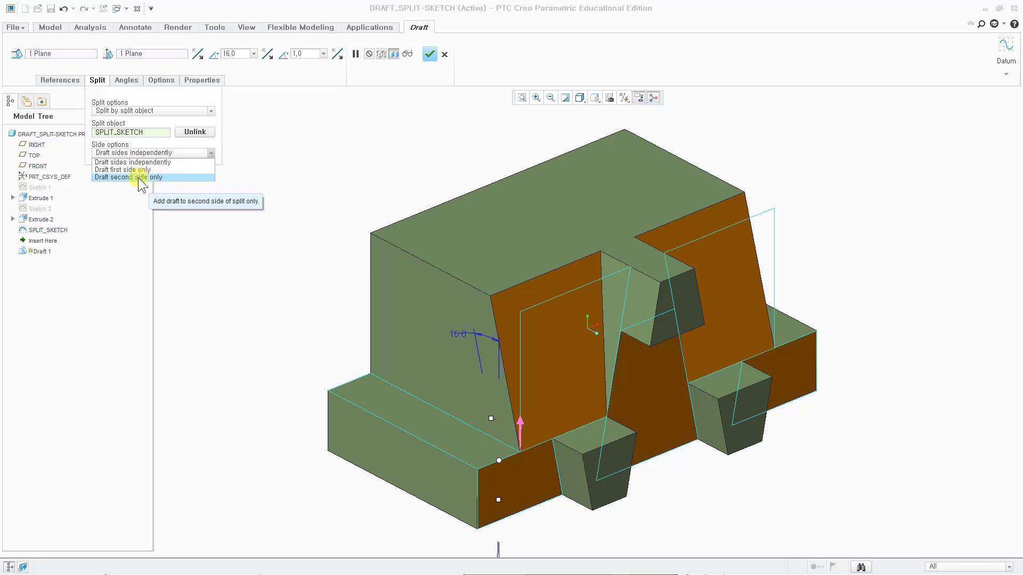
left_click(138, 177)
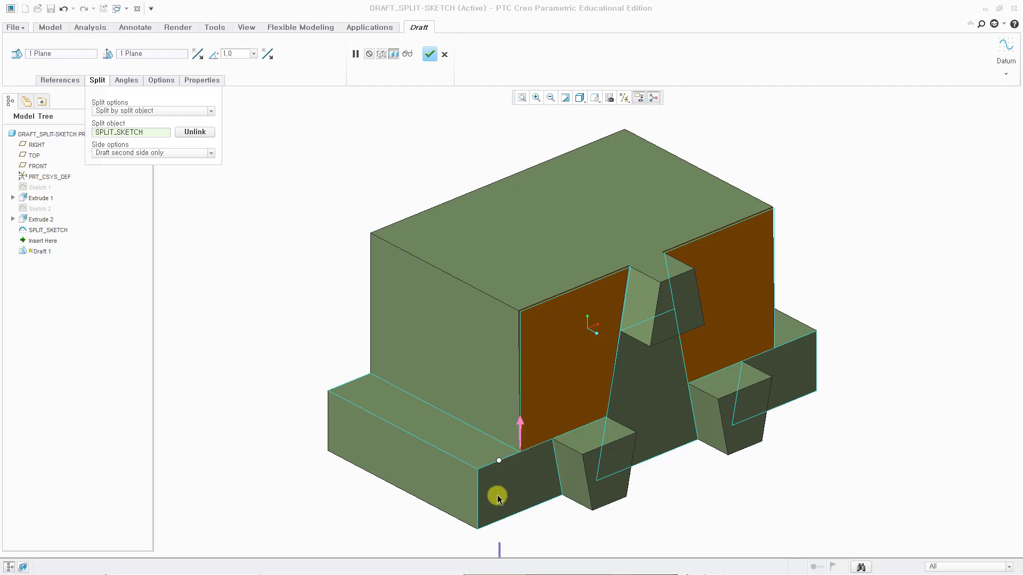
left_click_drag(500, 504, 510, 503)
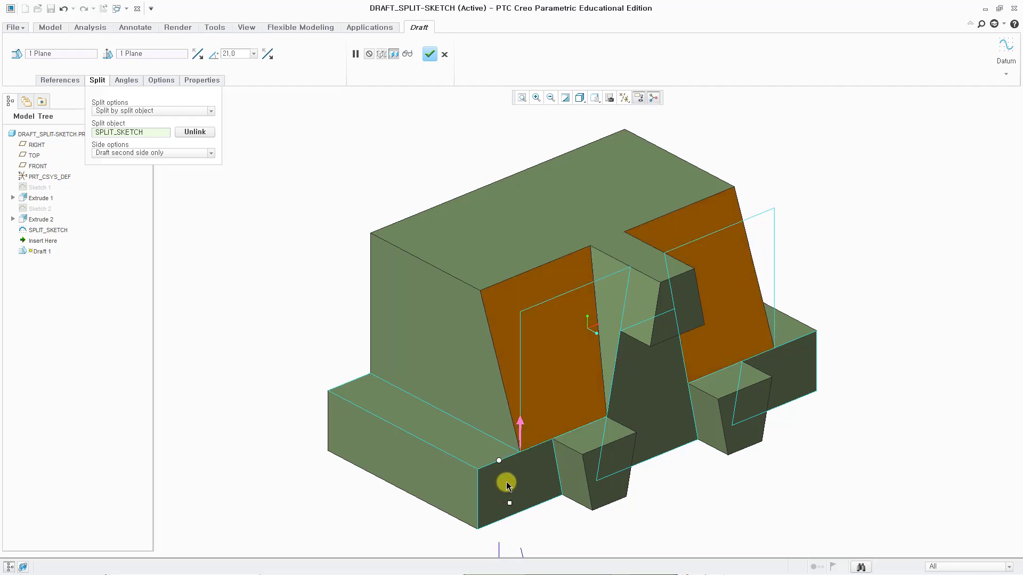
left_click(234, 53)
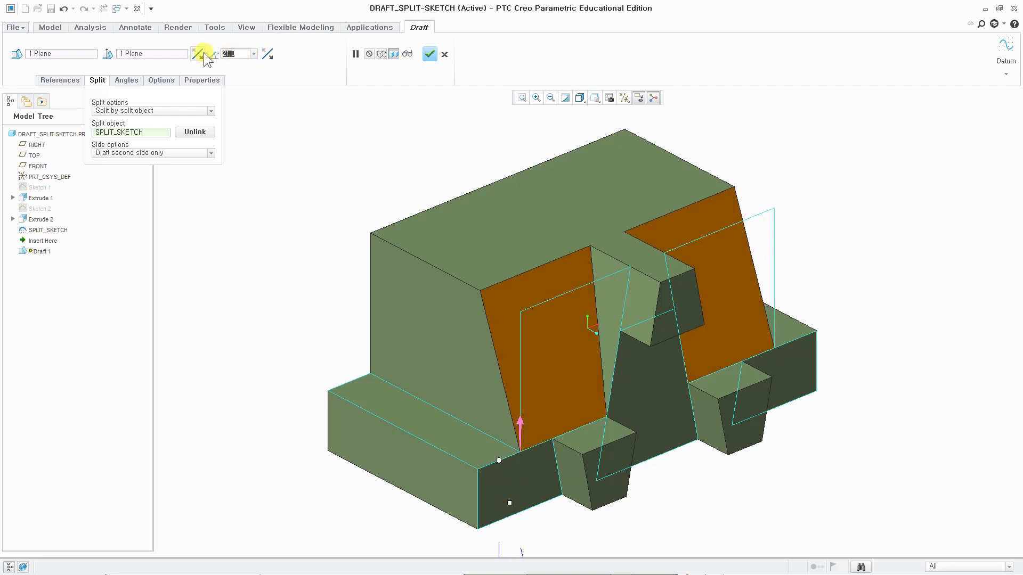
type("1")
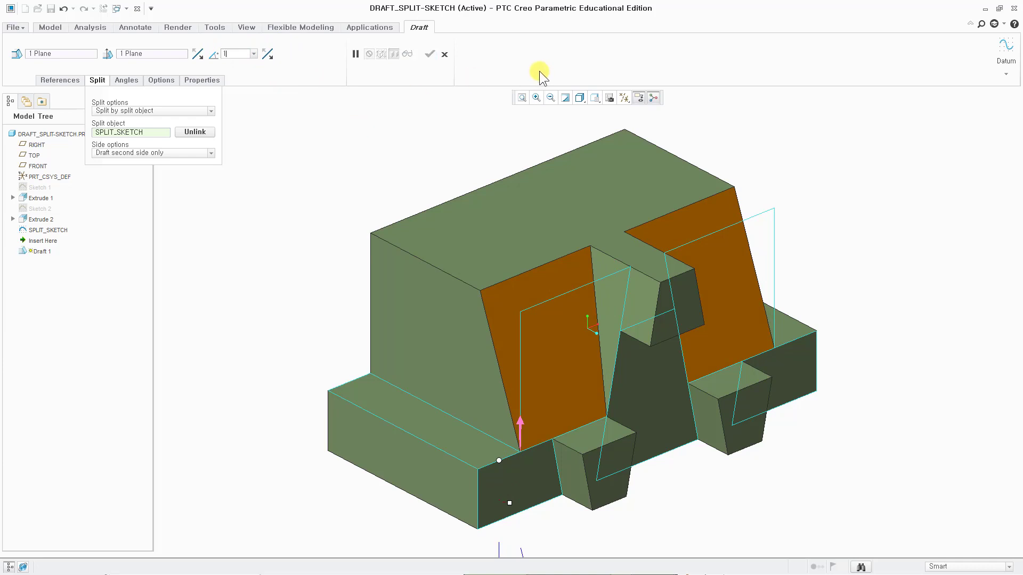
type("5")
key("Return")
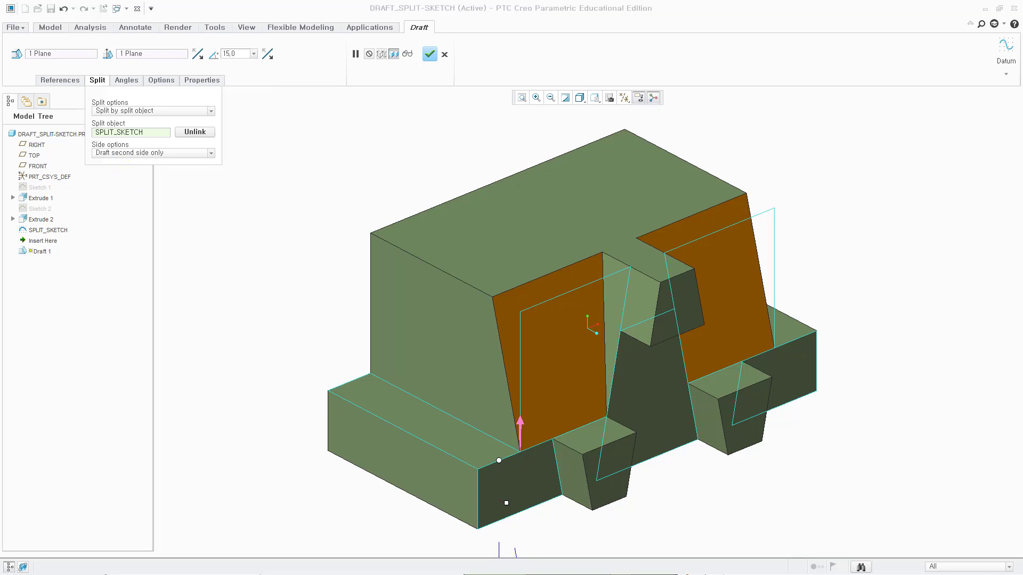
left_click(408, 55)
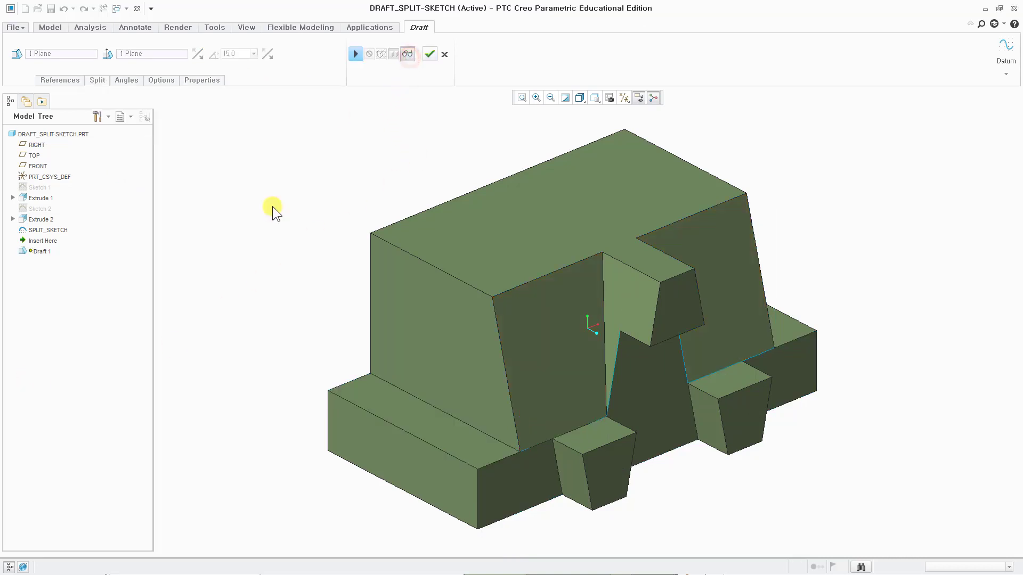
left_click(357, 54)
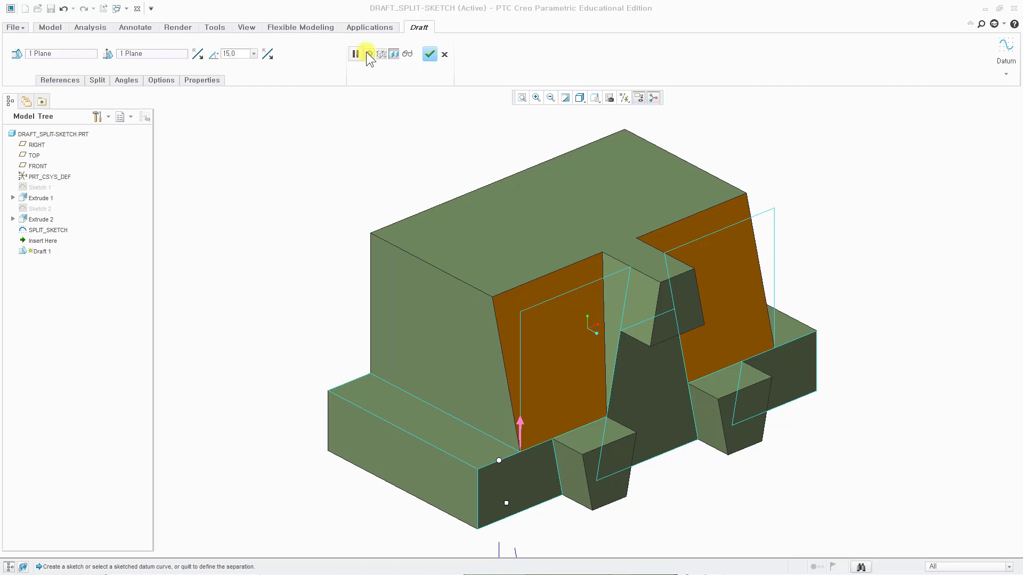
Step: Switch the split to draft only the first side, set its angle to 15 degrees and preview the geometry
left_click(97, 80)
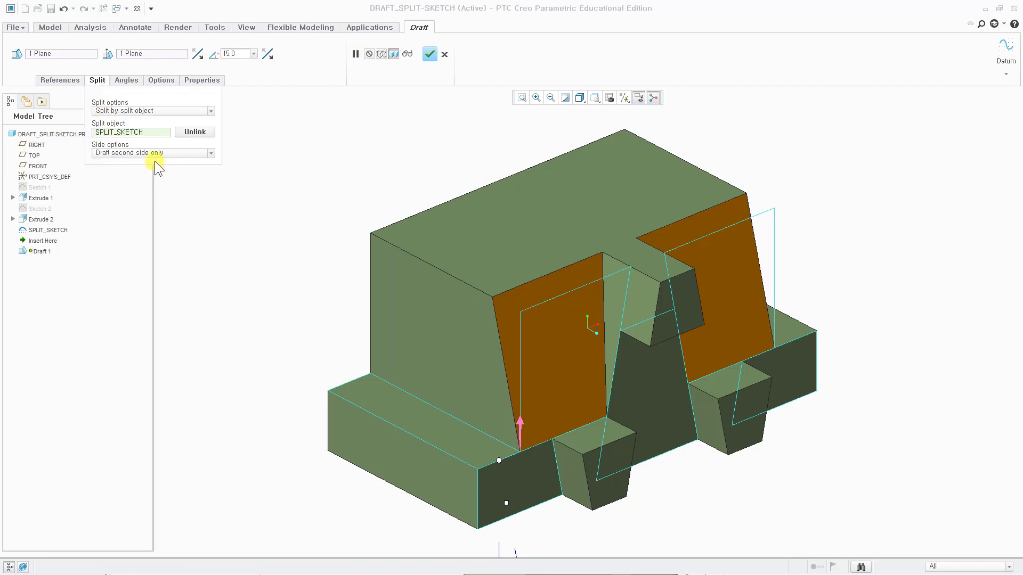
left_click(210, 154)
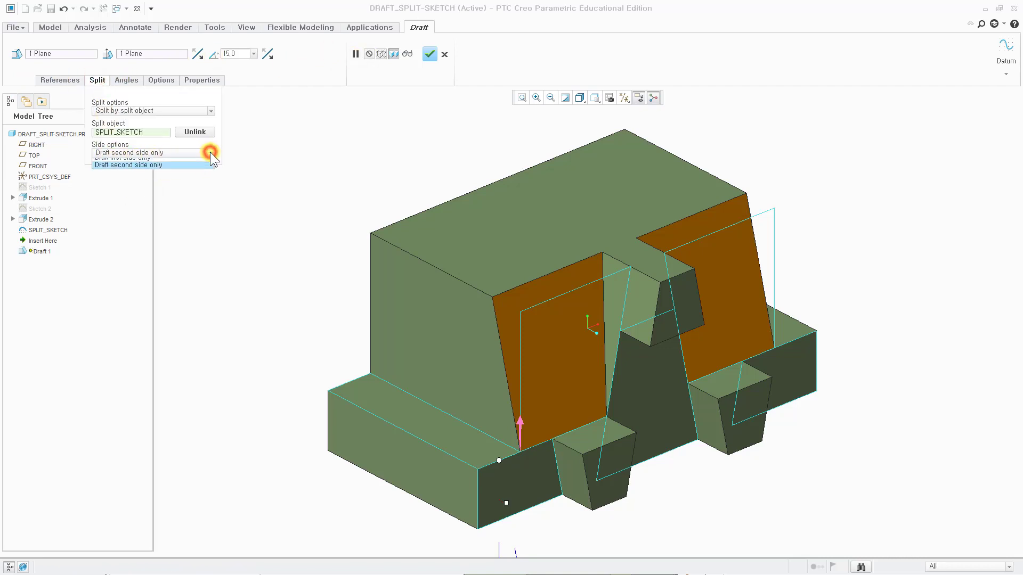
left_click(133, 170)
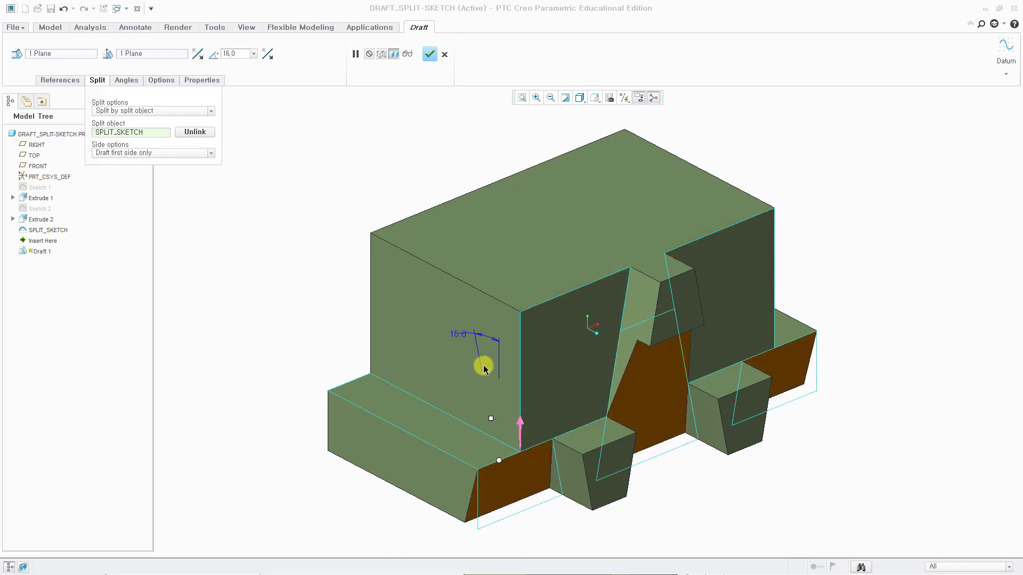
double_click(239, 52)
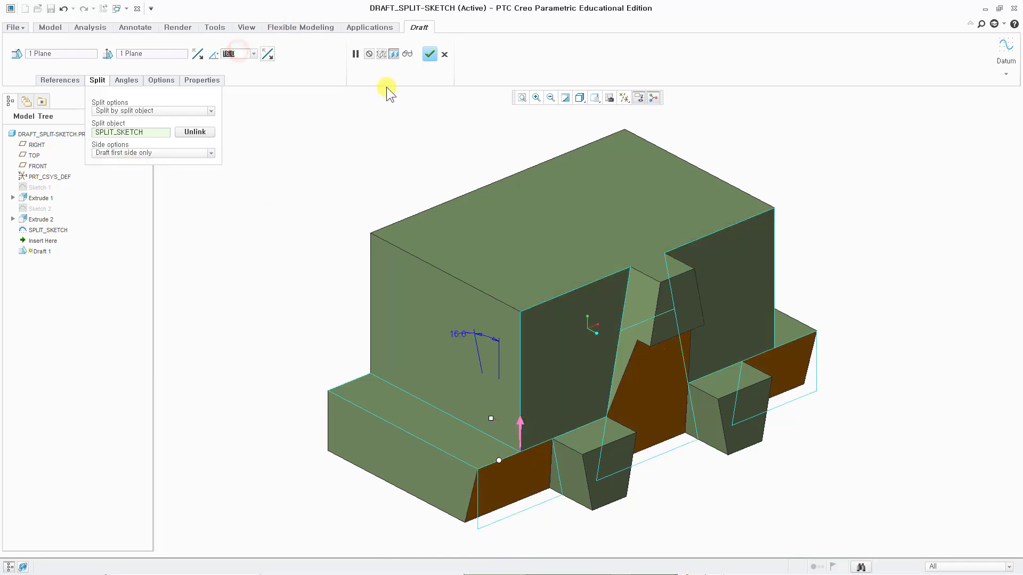
type("15")
key("Return")
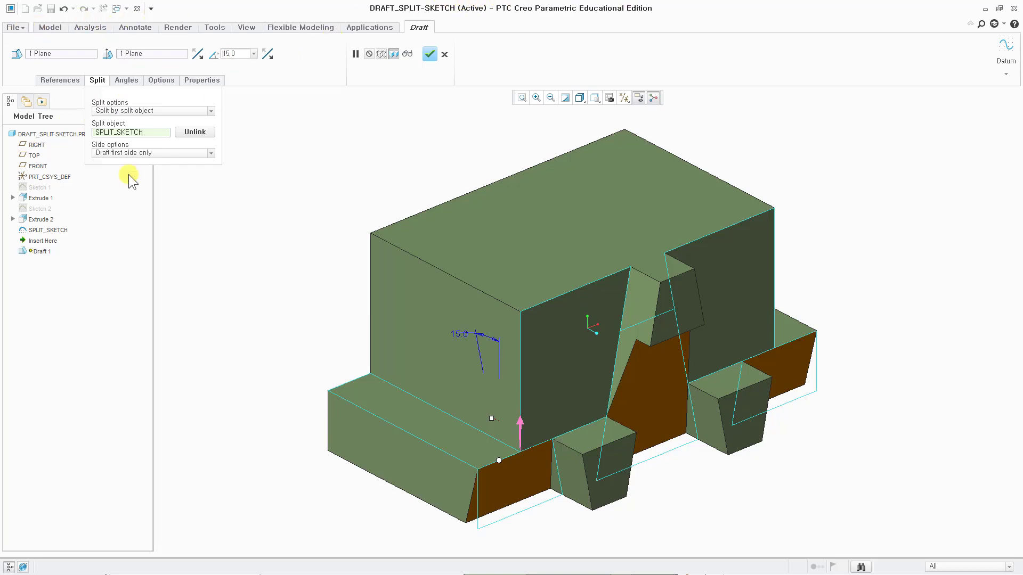
left_click(408, 54)
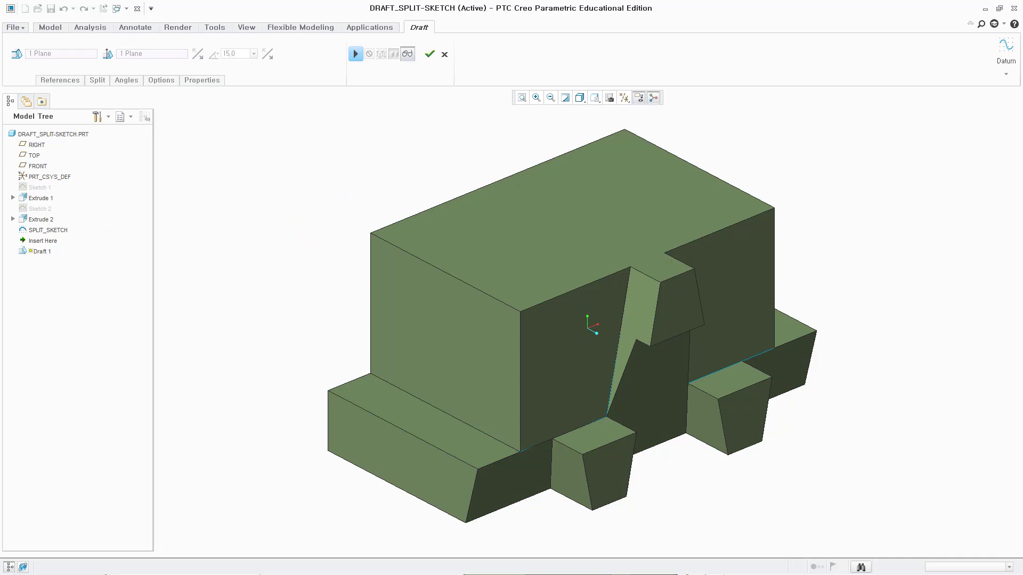
left_click(356, 53)
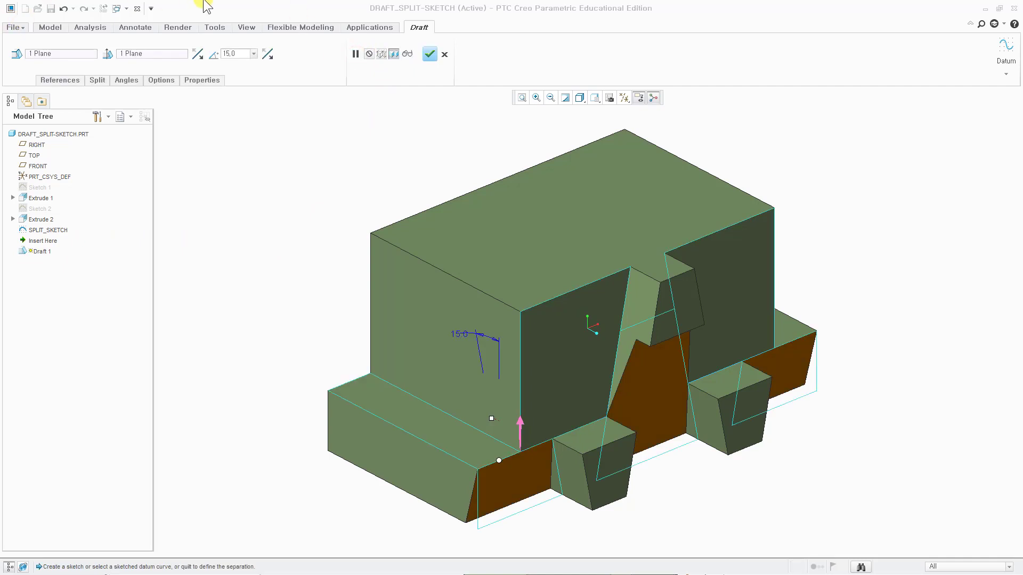
Step: Draft both sides of the split independently, setting the first and second draft angles to 7 degrees each
left_click(95, 80)
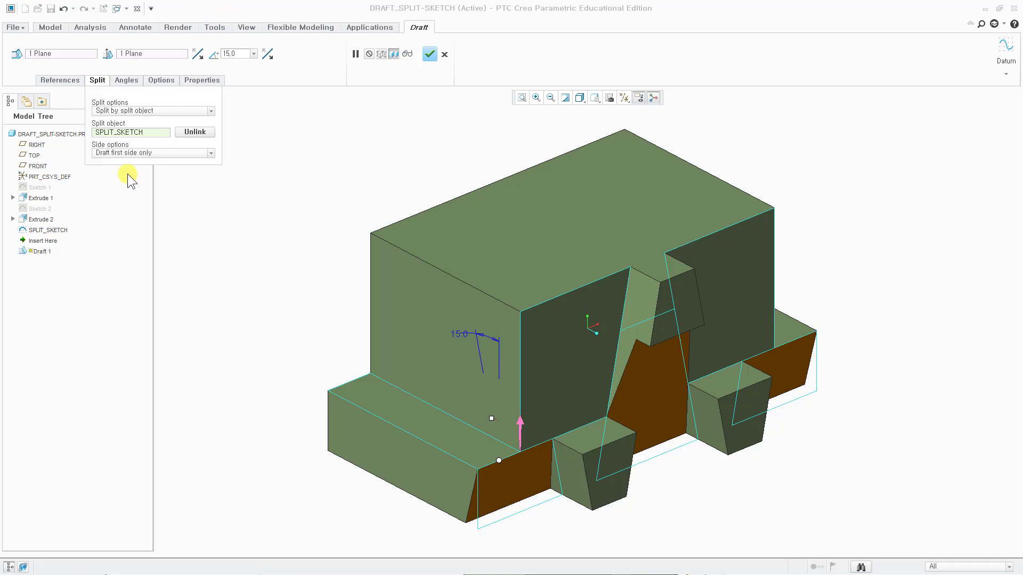
left_click(211, 153)
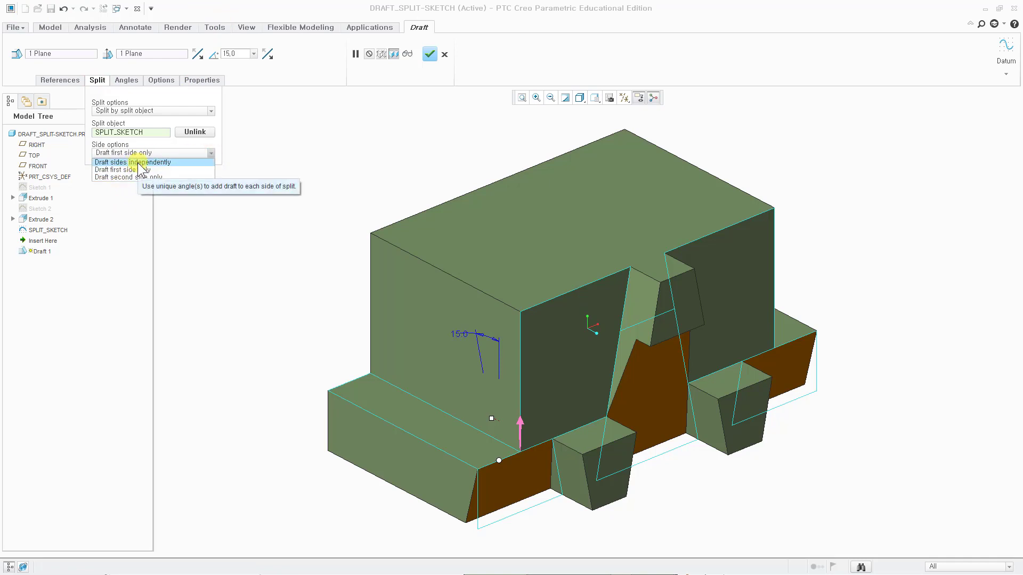
left_click(140, 163)
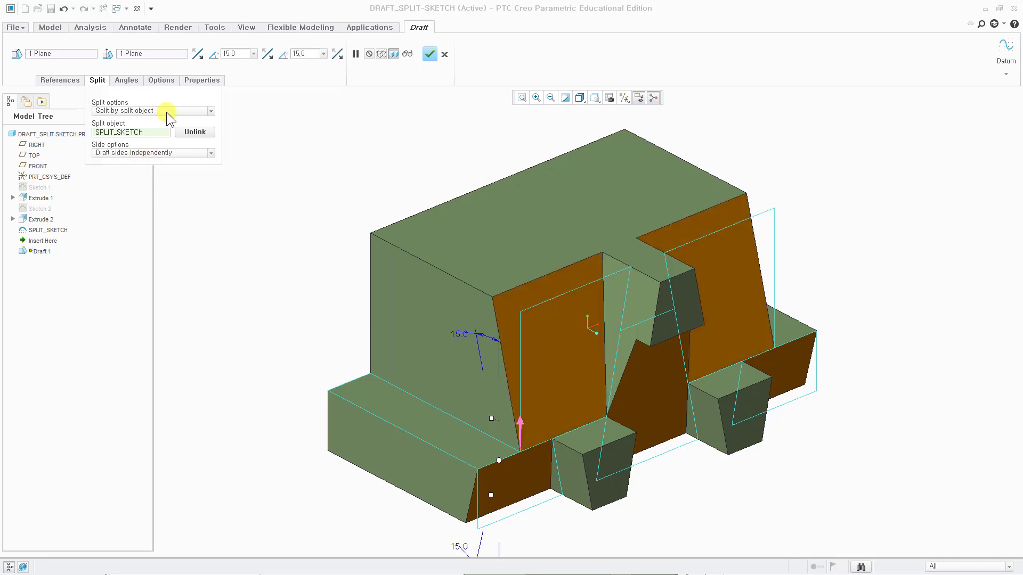
double_click(245, 56)
type("7")
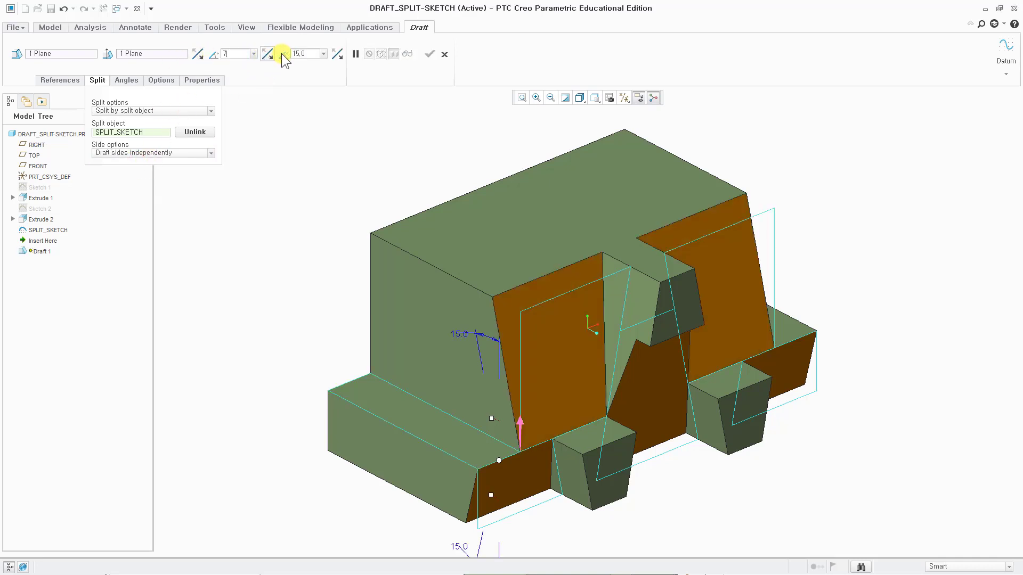
key("Return")
double_click(311, 54)
type("7")
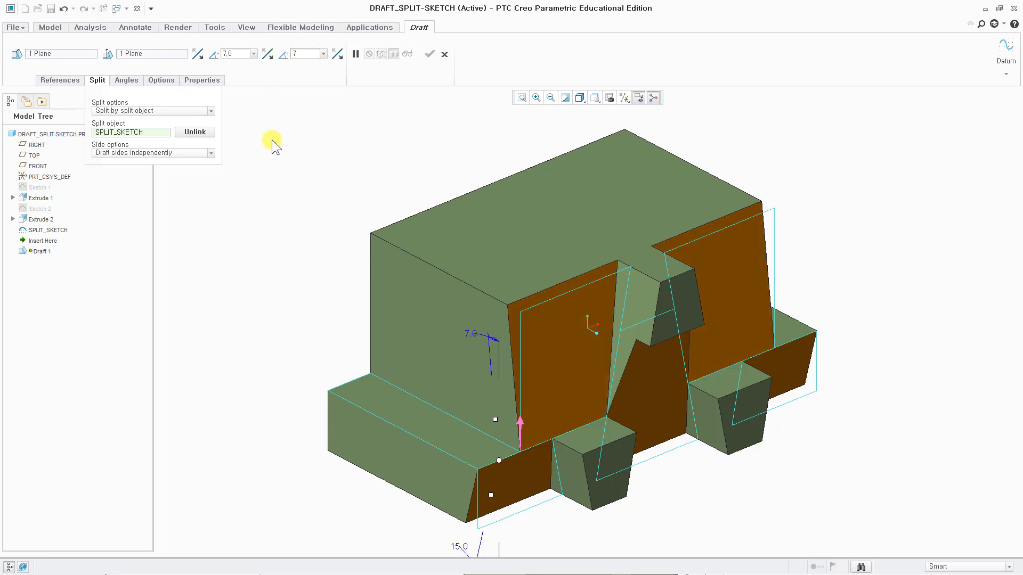
key("Return")
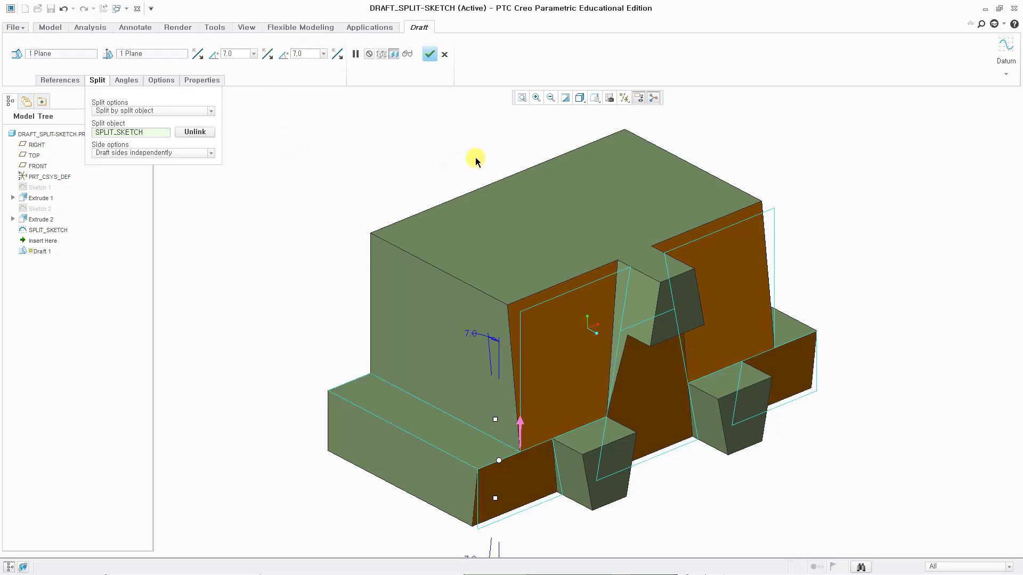
Step: Preview the sketch-split draft and complete the feature
left_click(408, 54)
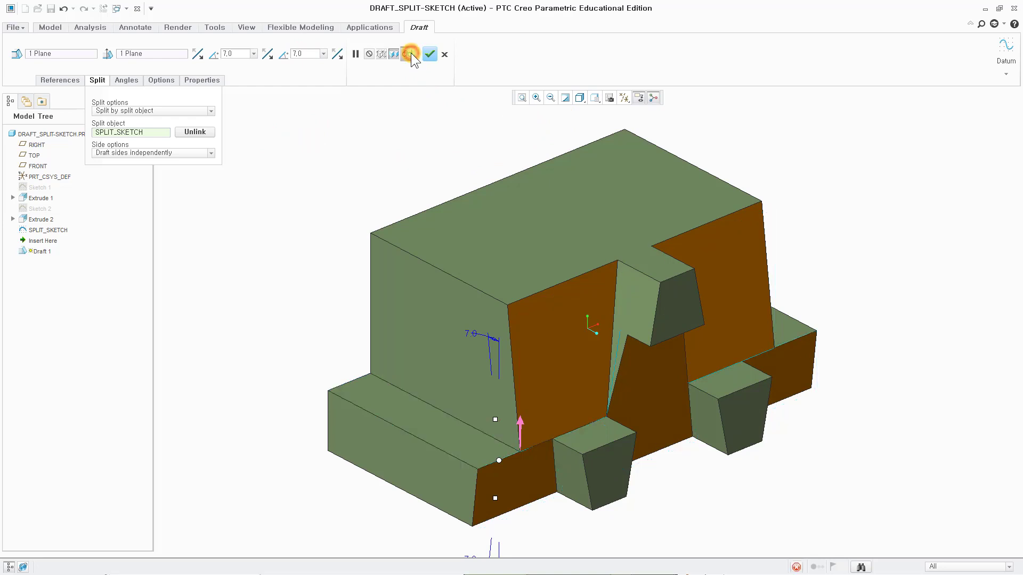
left_click(248, 171)
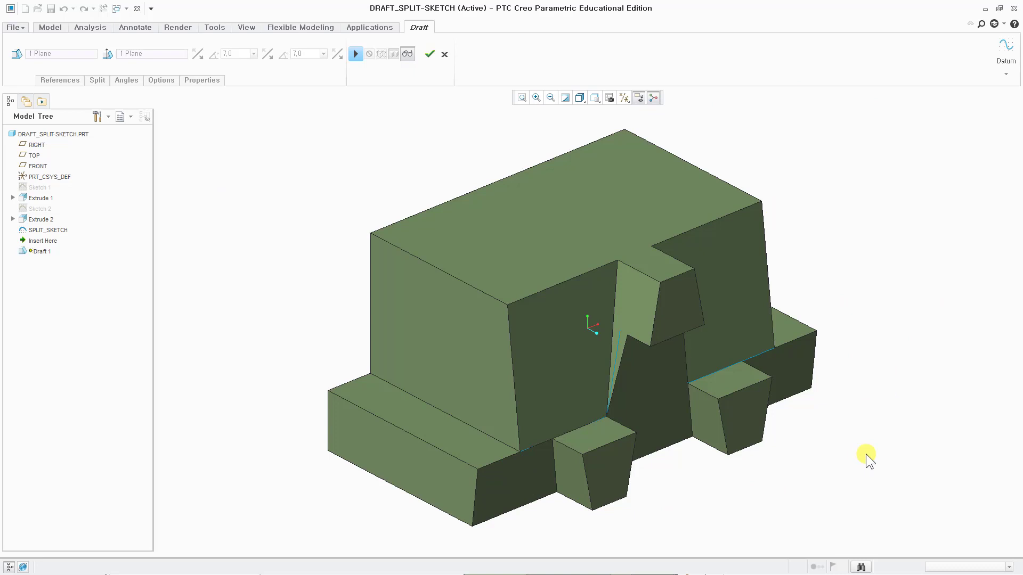
left_click(429, 54)
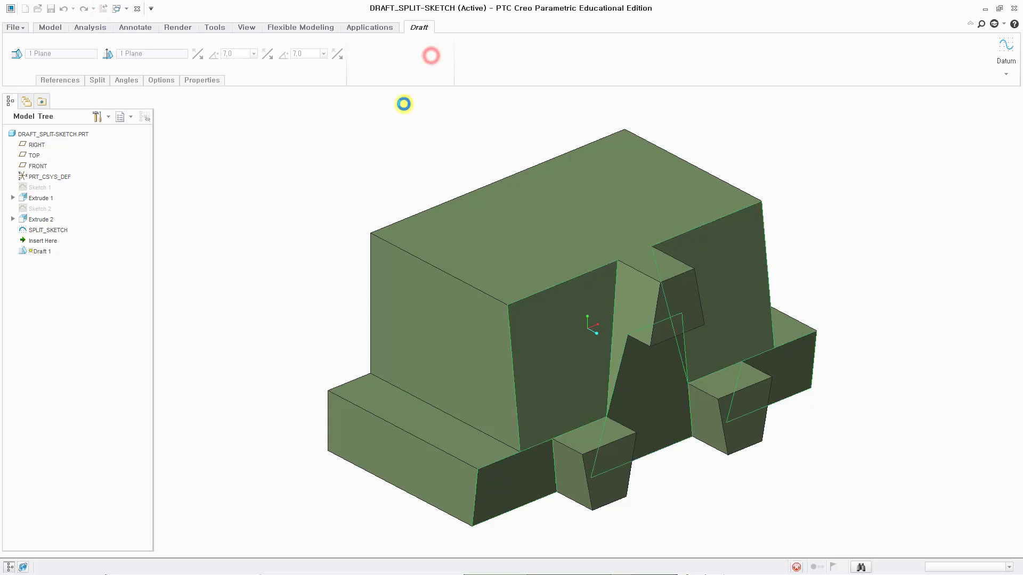
left_click(277, 170)
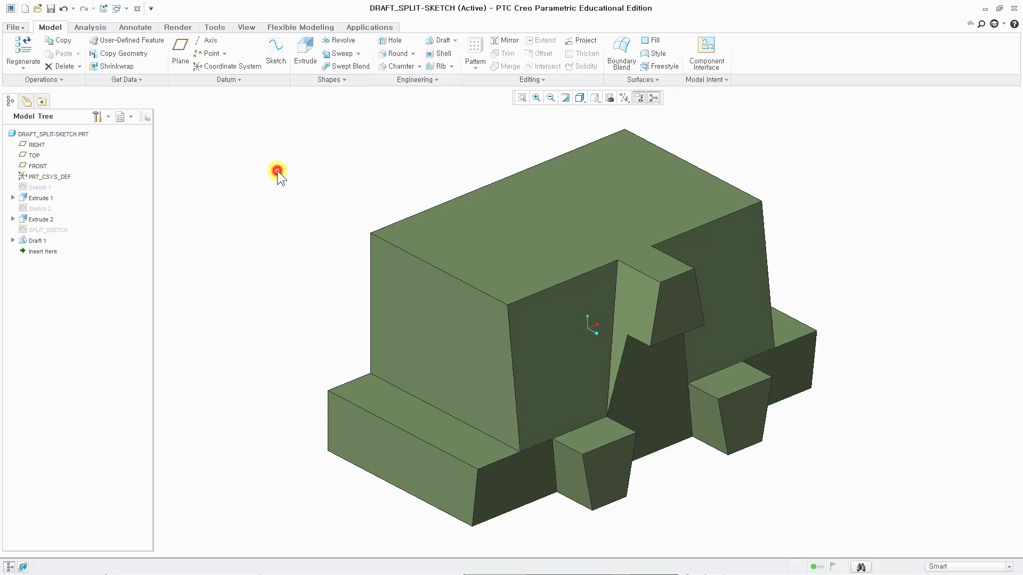
Step: Inspect SPLIT_SKETCH and the drafted face straight on from the front, and return to the default orientation
left_click(53, 230)
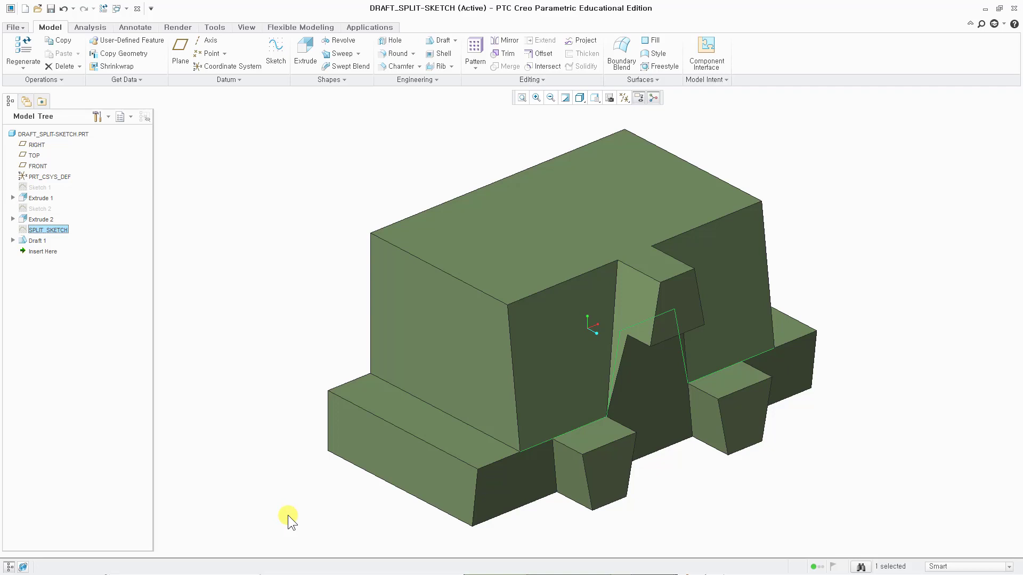
left_click(595, 96)
left_click(511, 147)
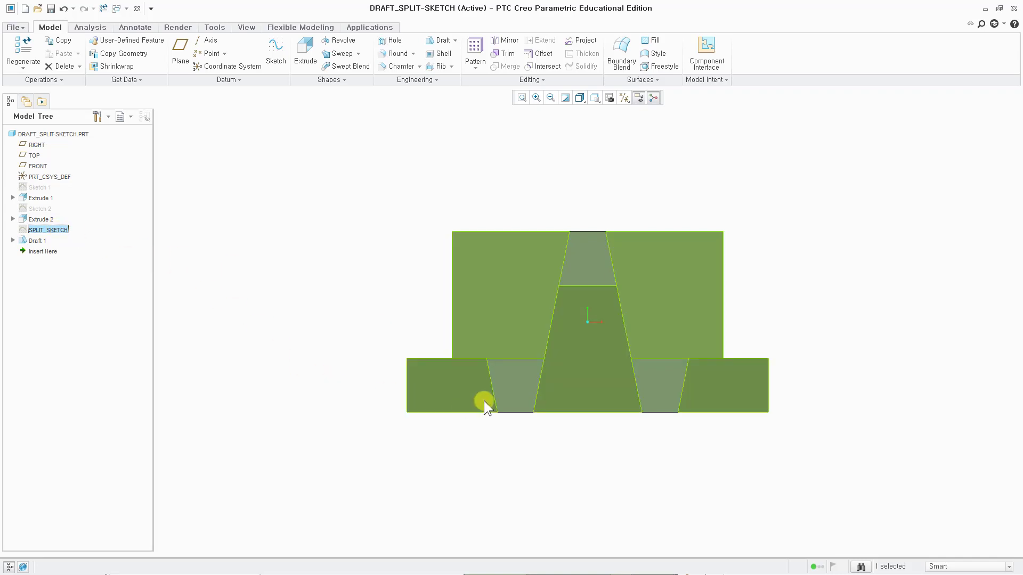
left_click(862, 300)
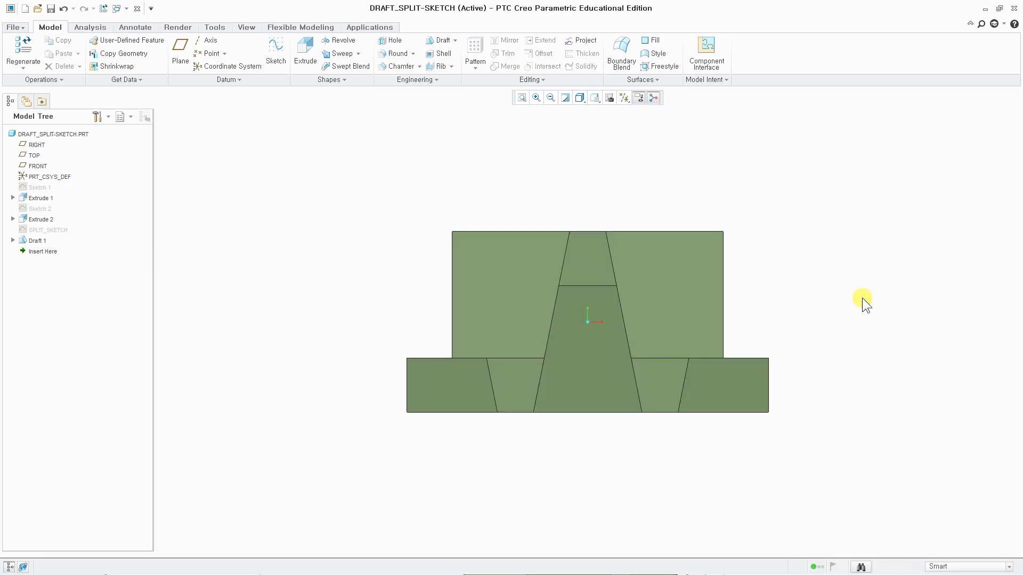
key("ctrl+d")
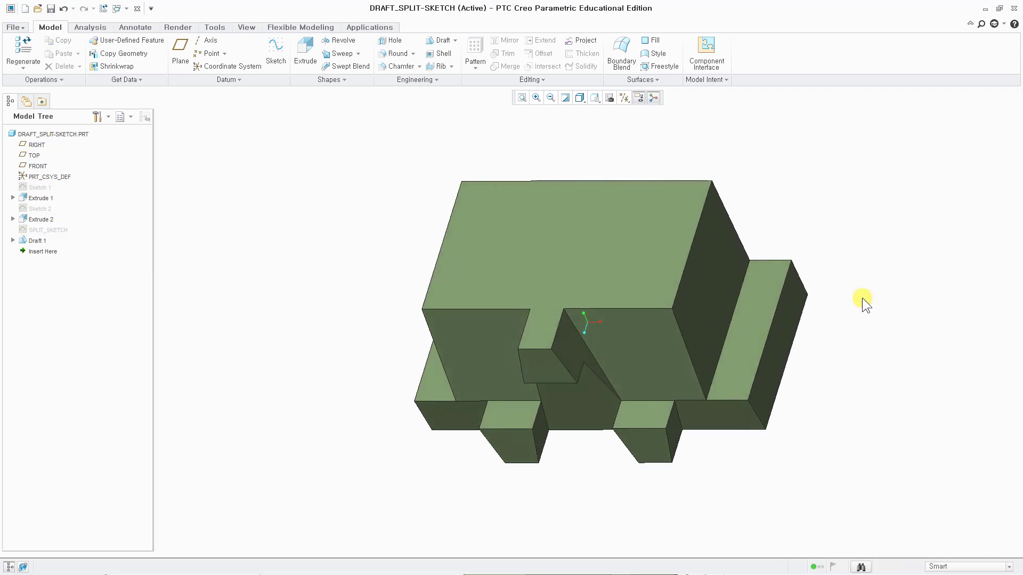